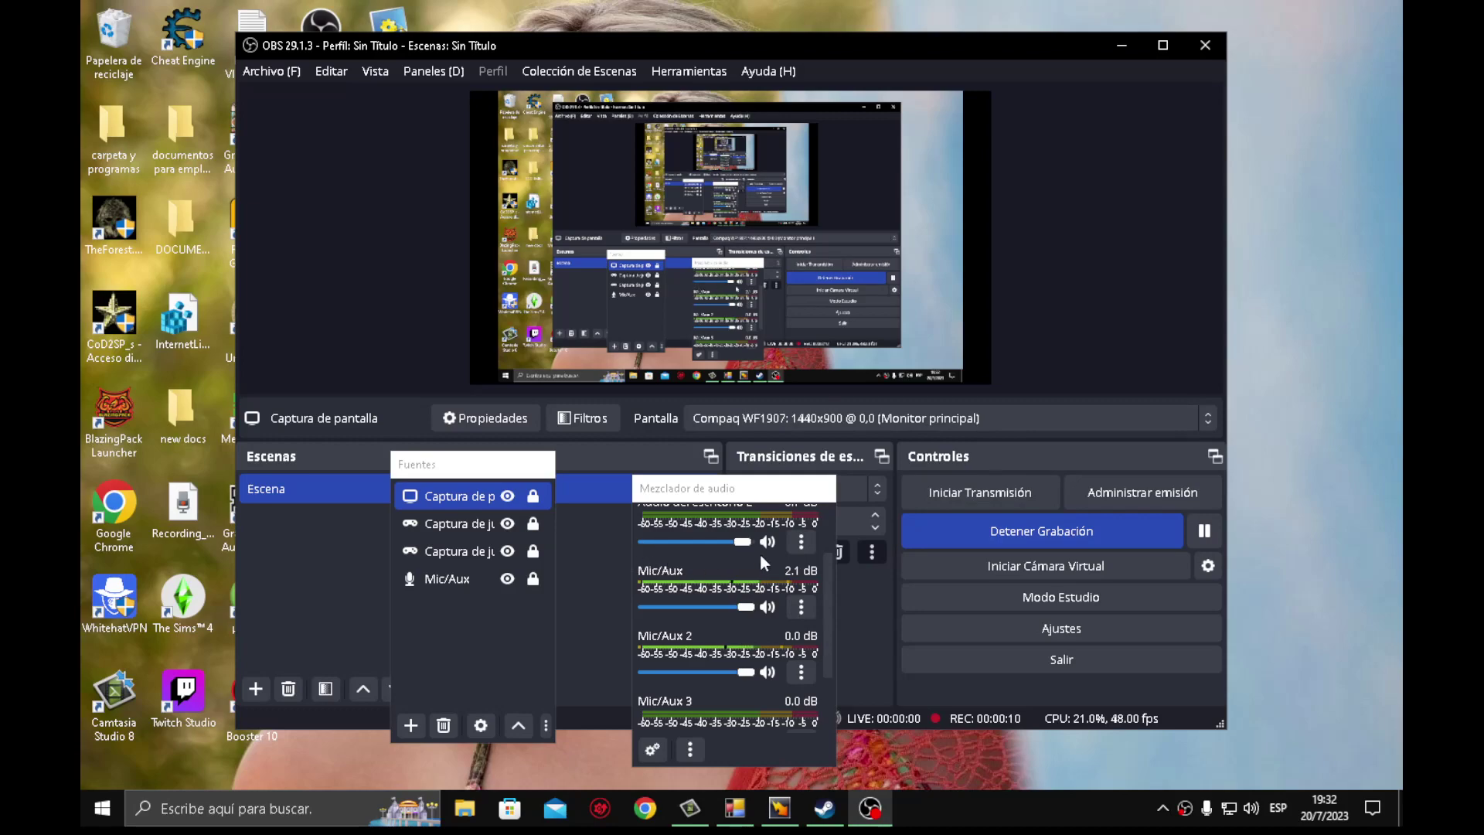
Step: Minimize the OBS window and move the Switch installer window away from the desktop icons
click(1121, 45)
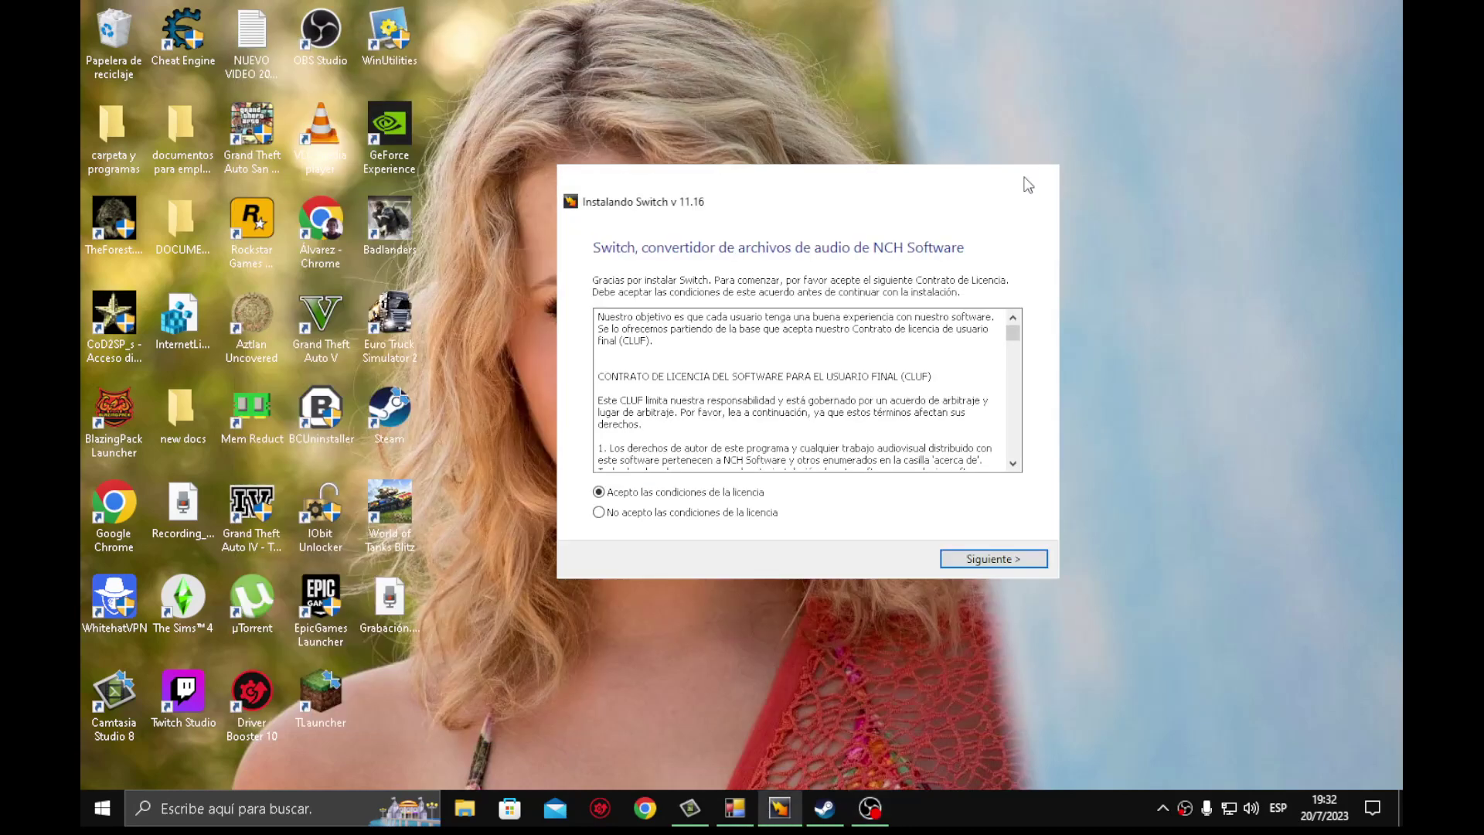
click(536, 467)
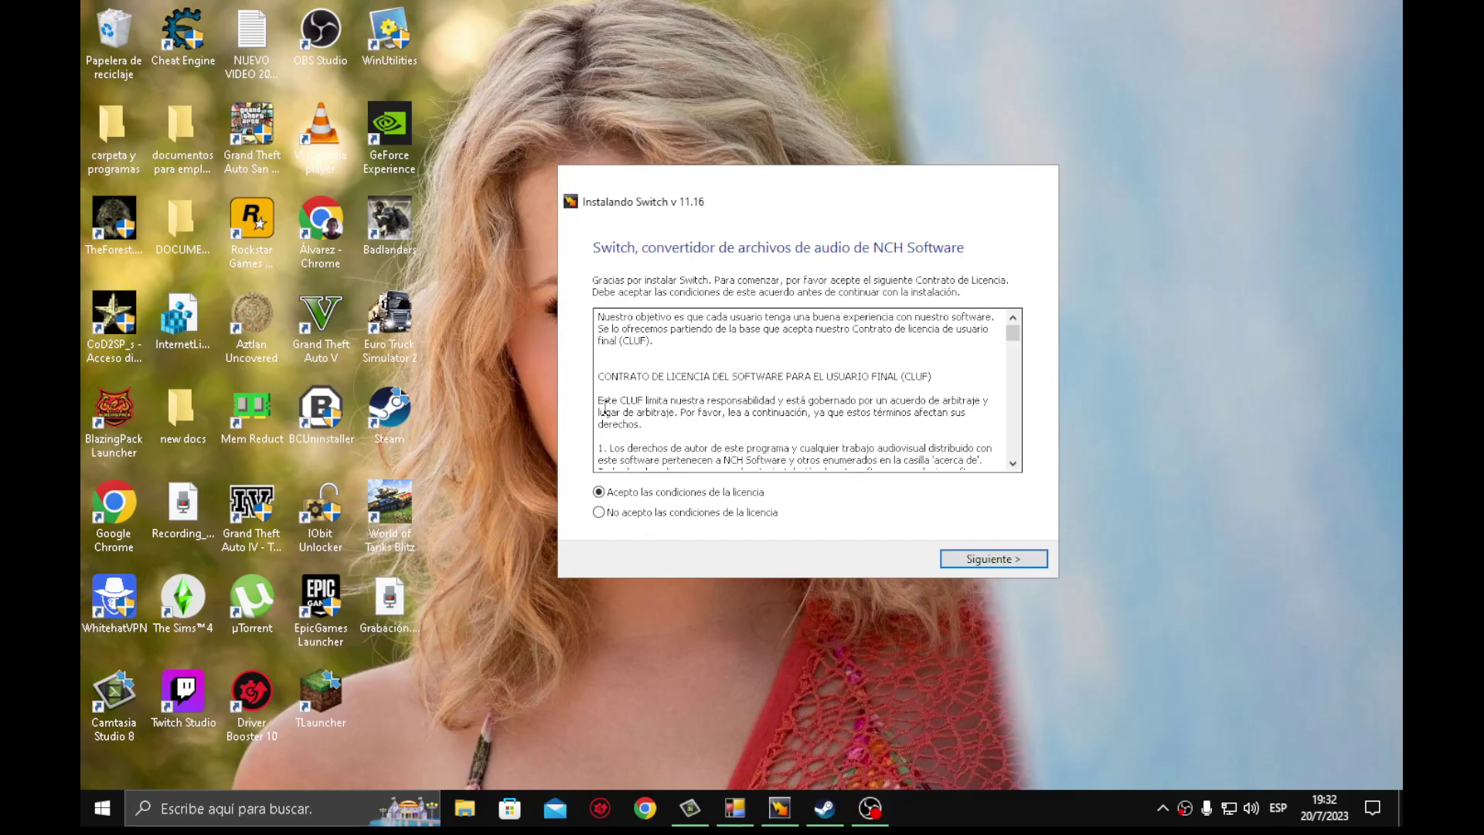
drag(713, 190, 757, 165)
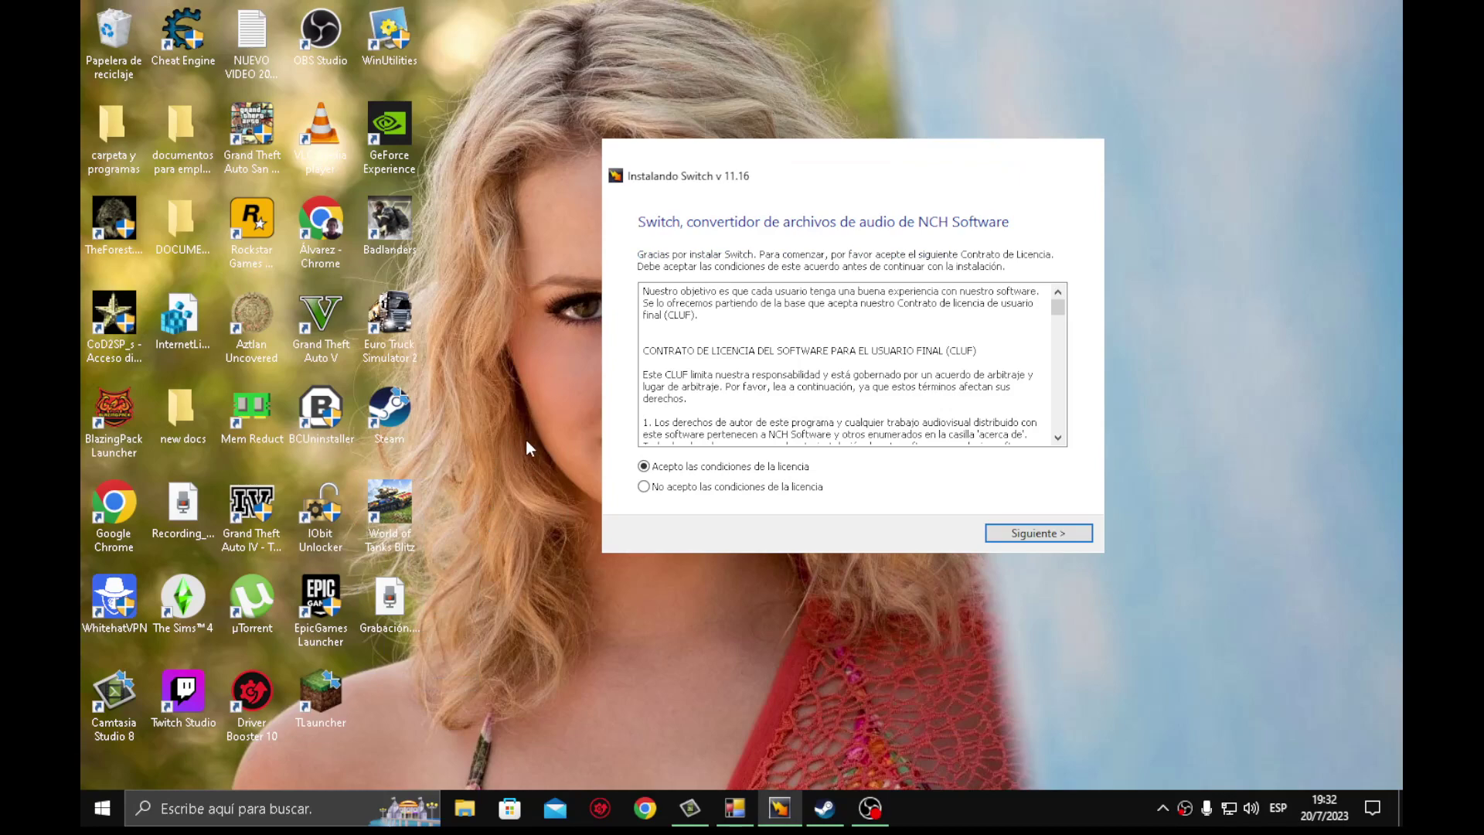
Step: Switch to Camtasia Studio to view the open video project, and minimize it again
click(690, 807)
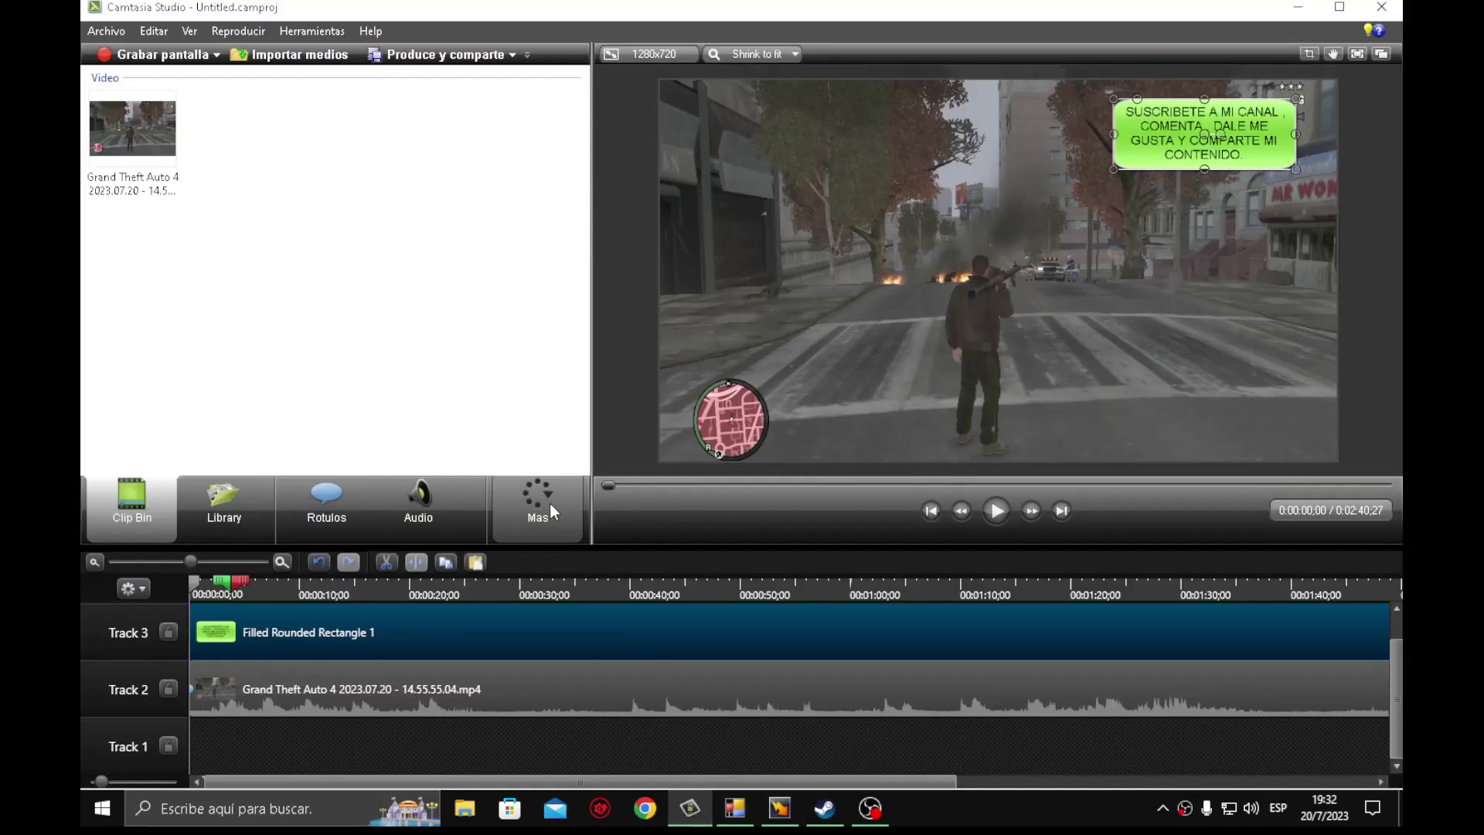
click(1292, 9)
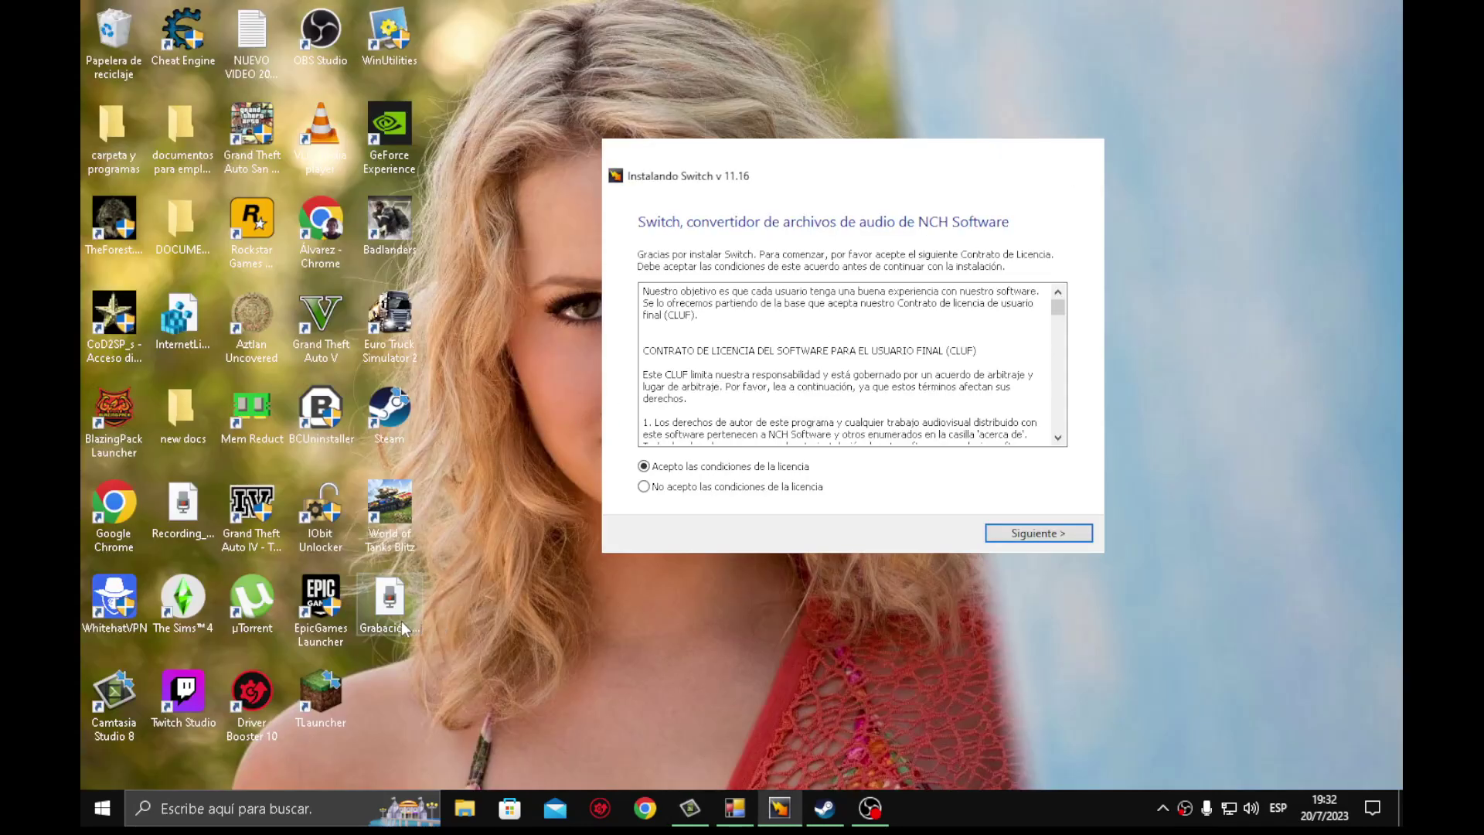
click(473, 560)
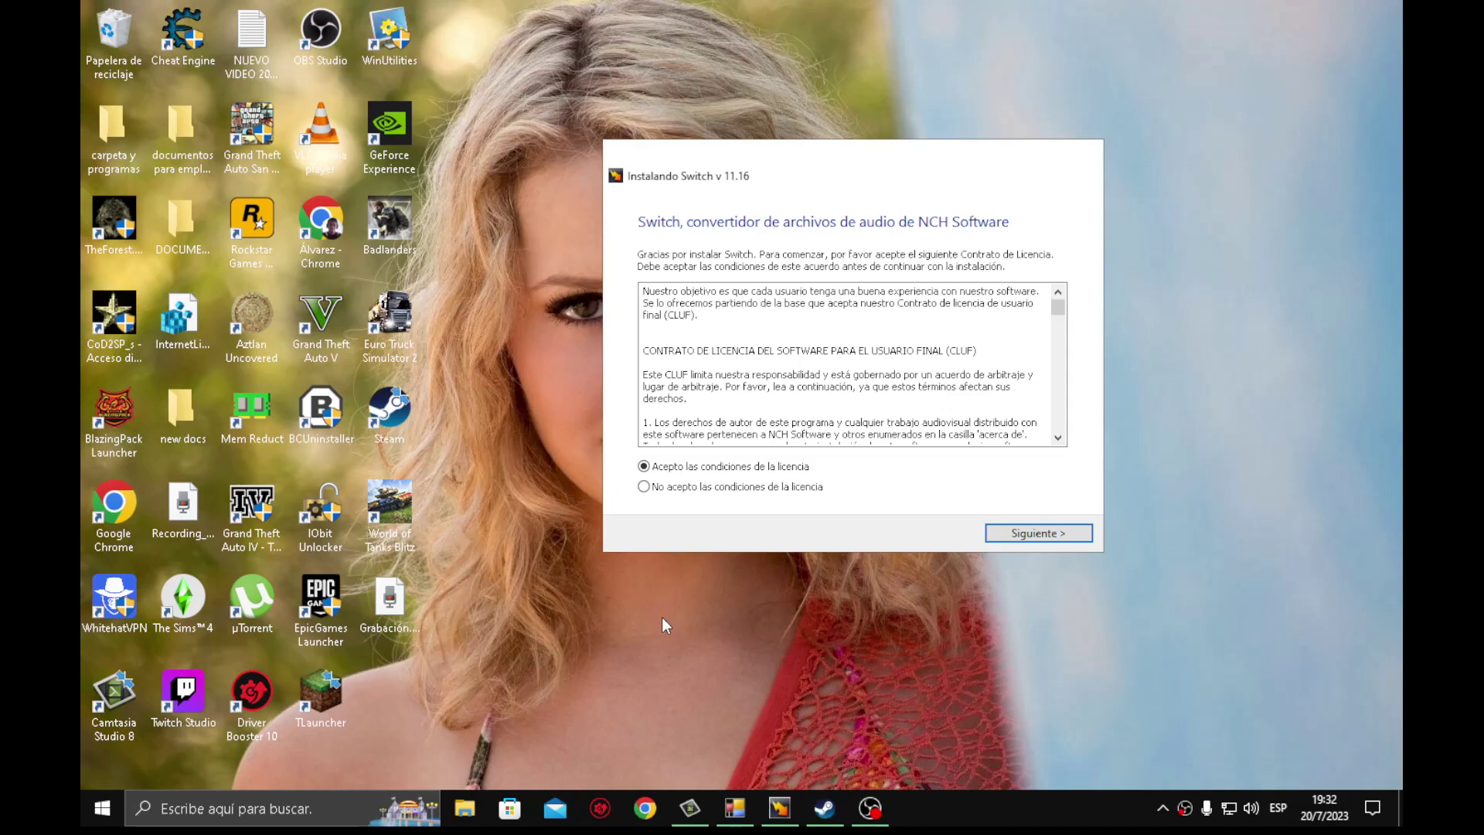
Step: Search Windows for "GRA", open the Grabadora de voz app to view it, and close it
key(super)
key(super)
key(super)
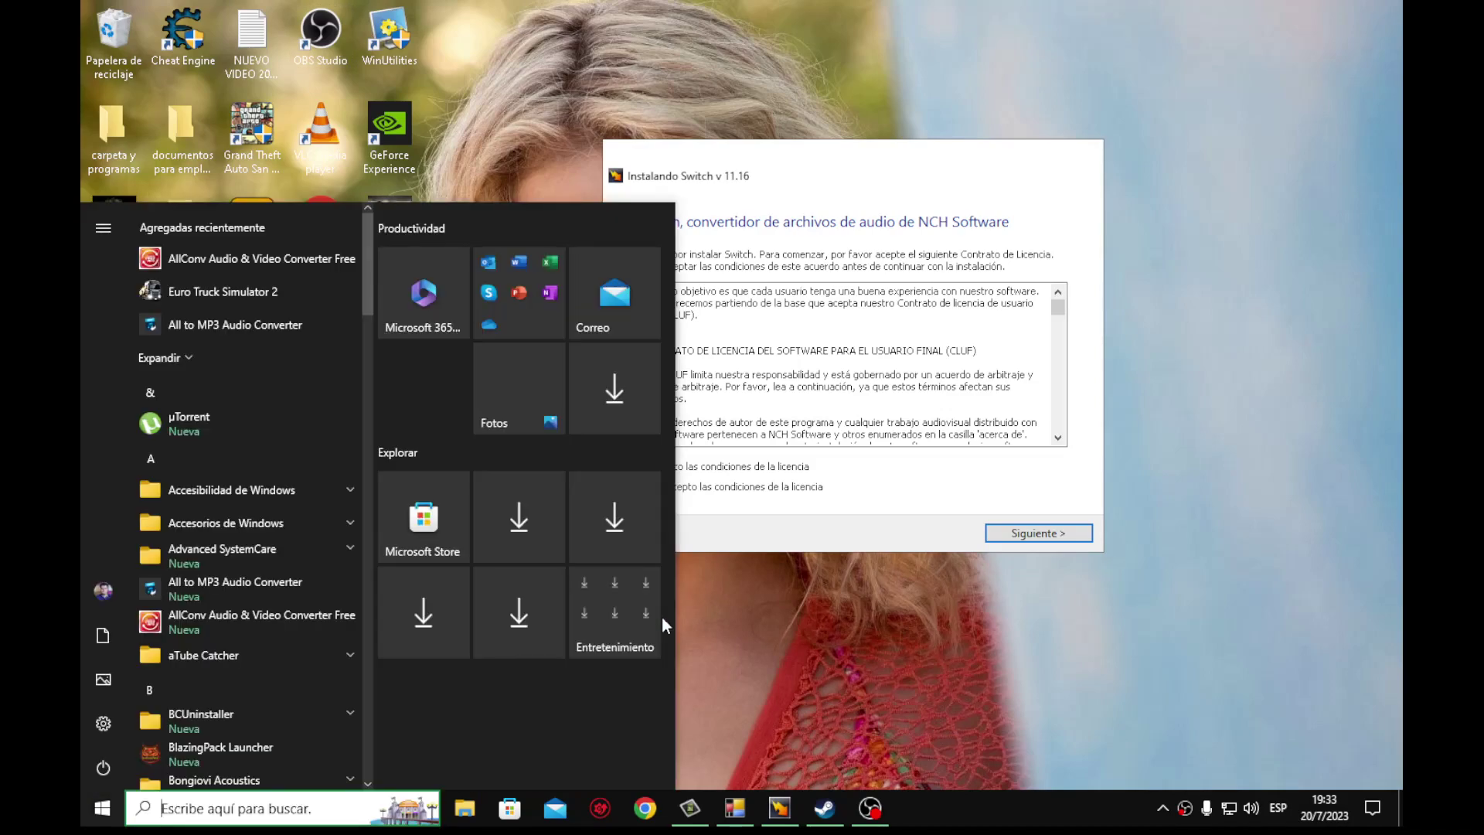
text(GRA)
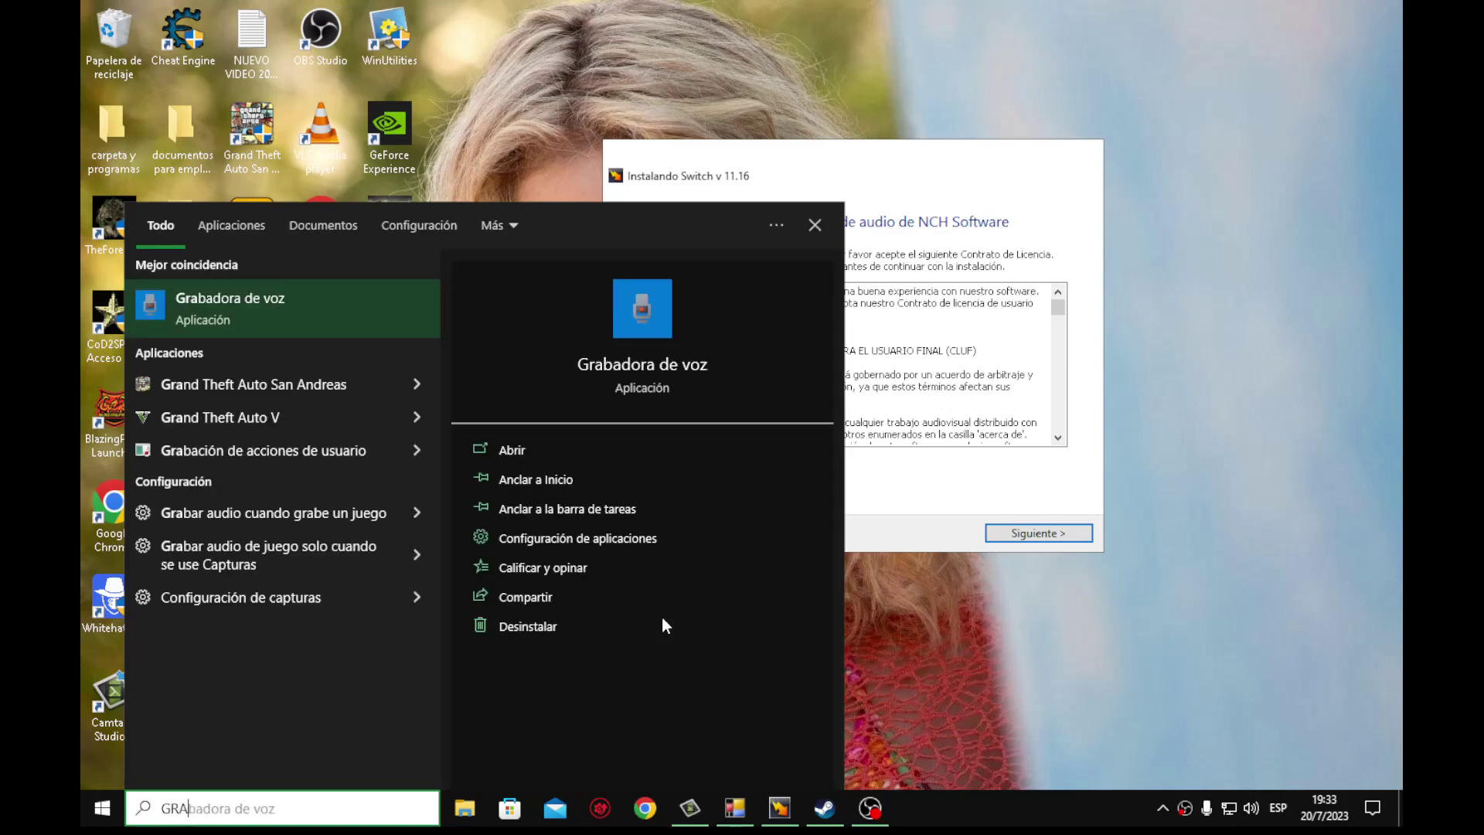
key(Return)
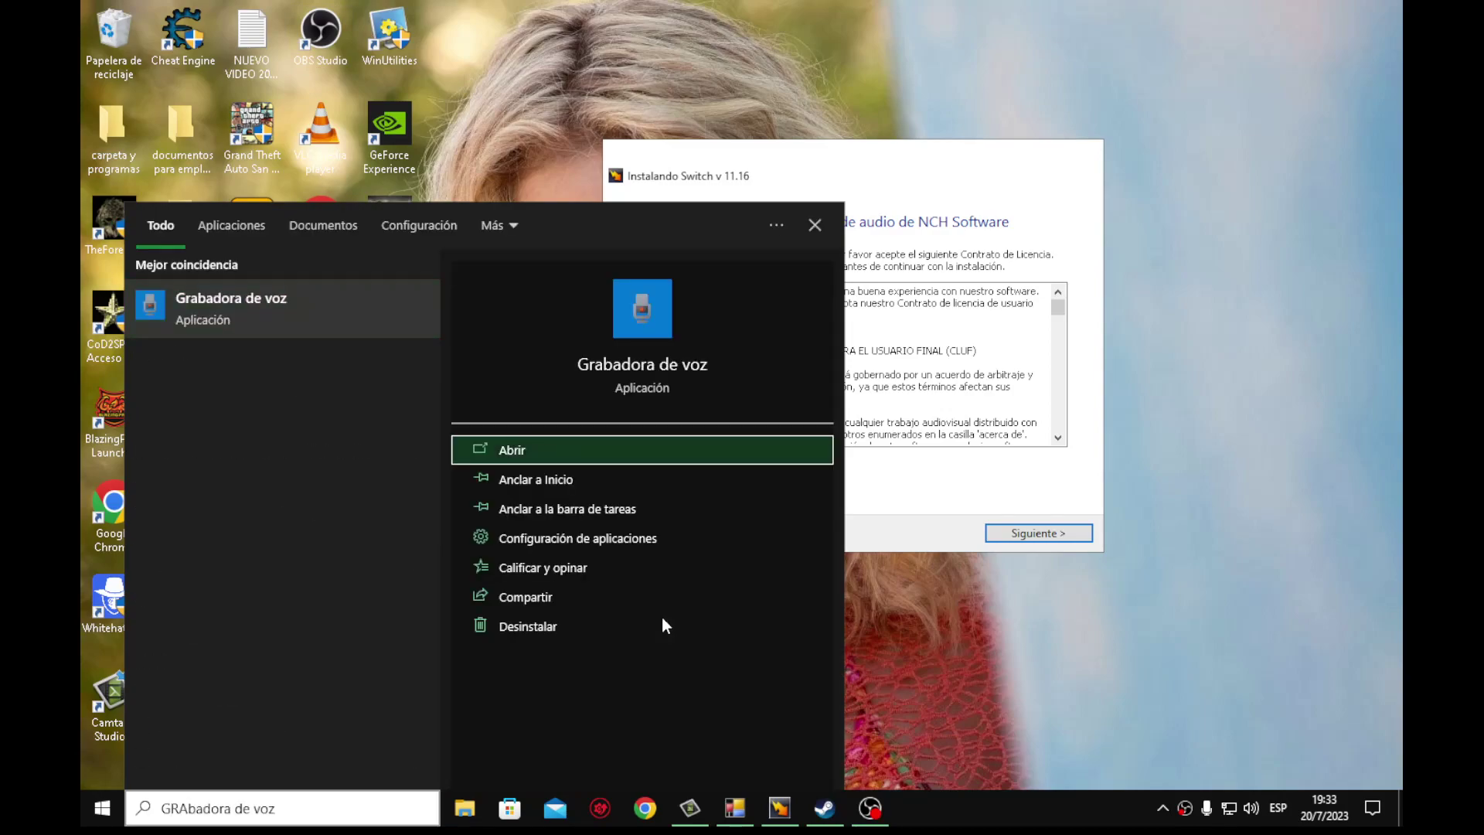
click(532, 447)
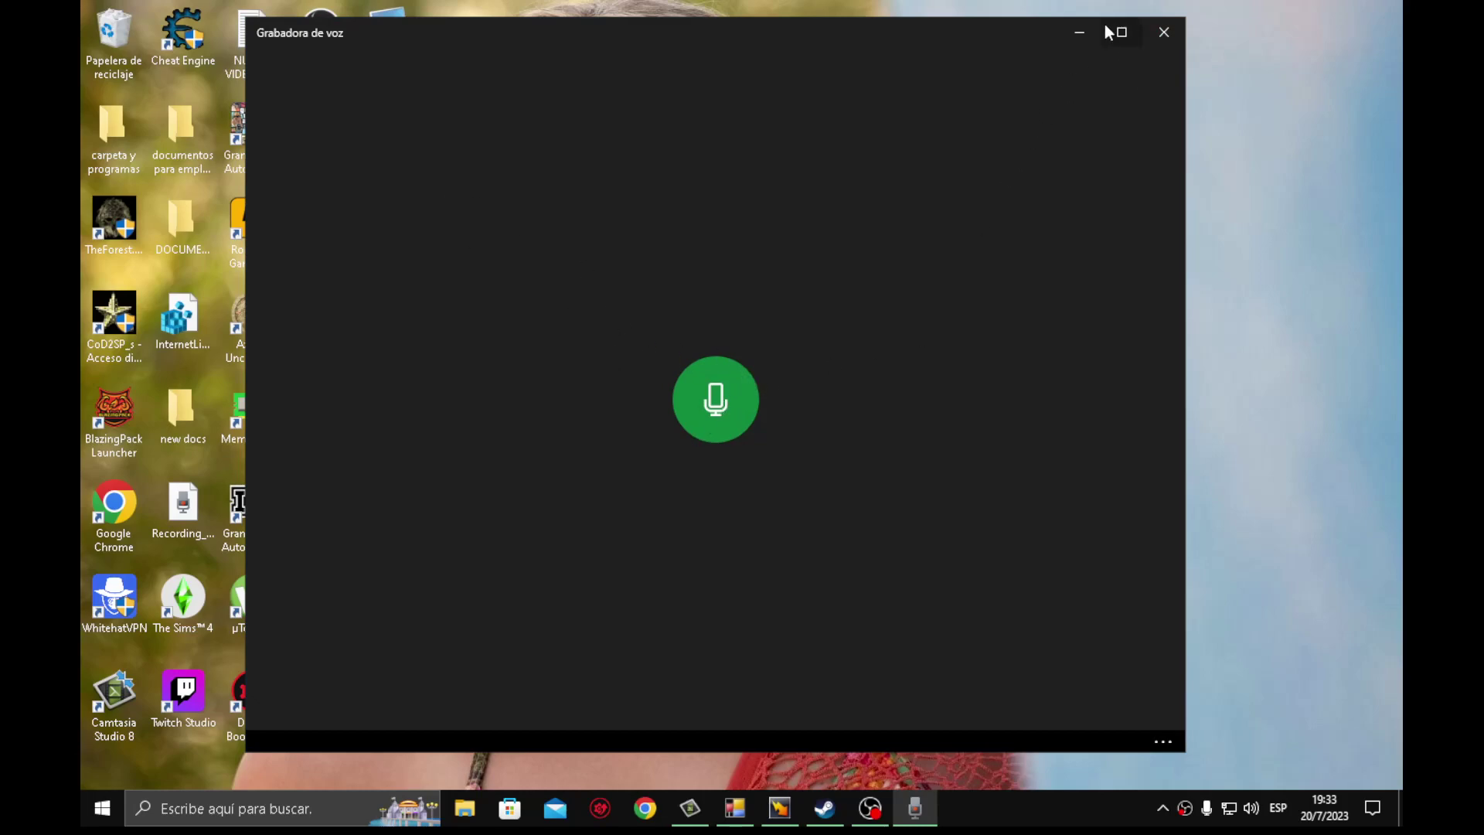
click(1163, 32)
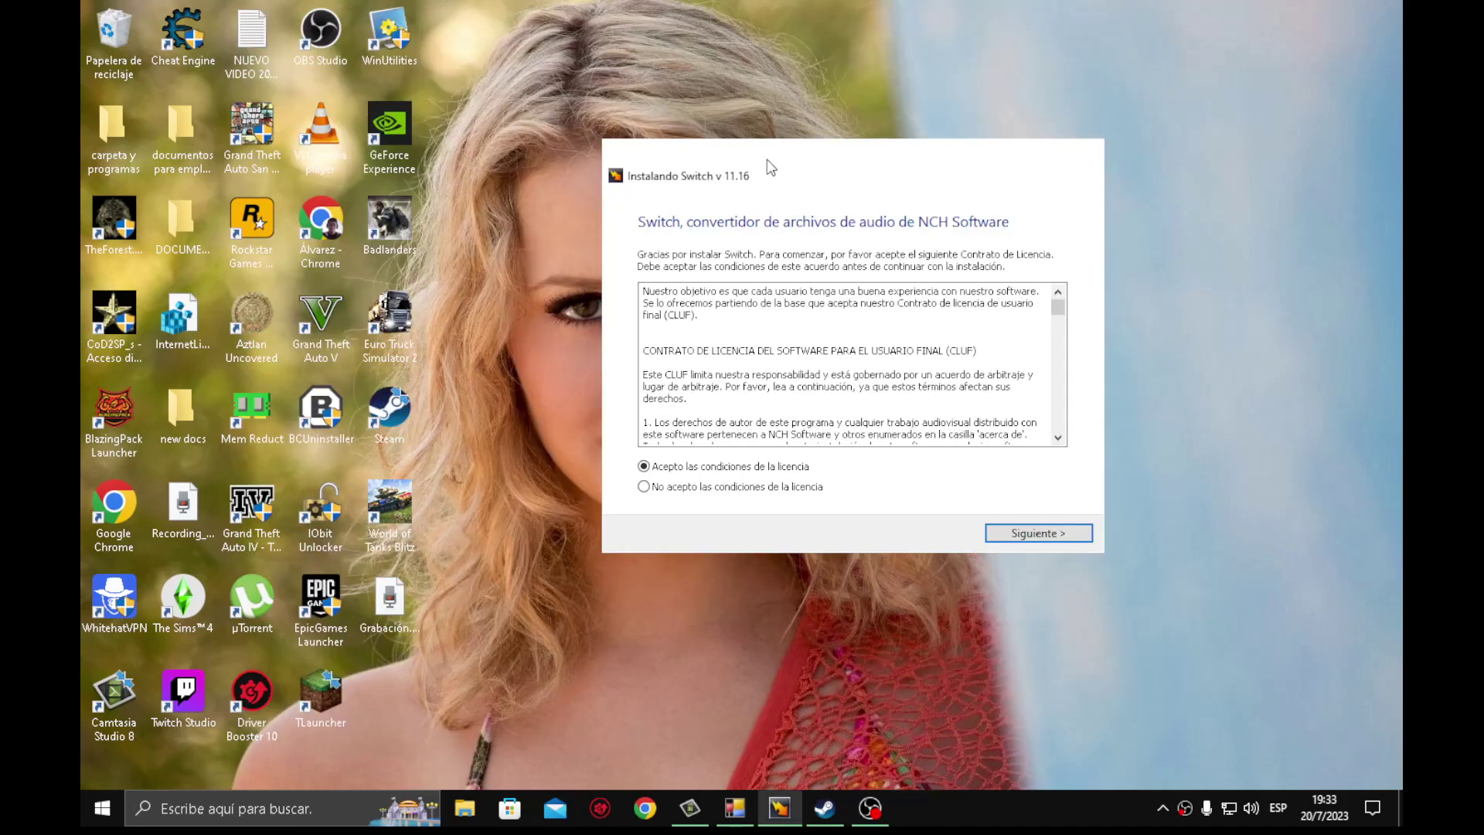
Step: Move the Switch installer window aside to view the Grabación.m4a file on the desktop, and bring it back
drag(771, 168, 917, 135)
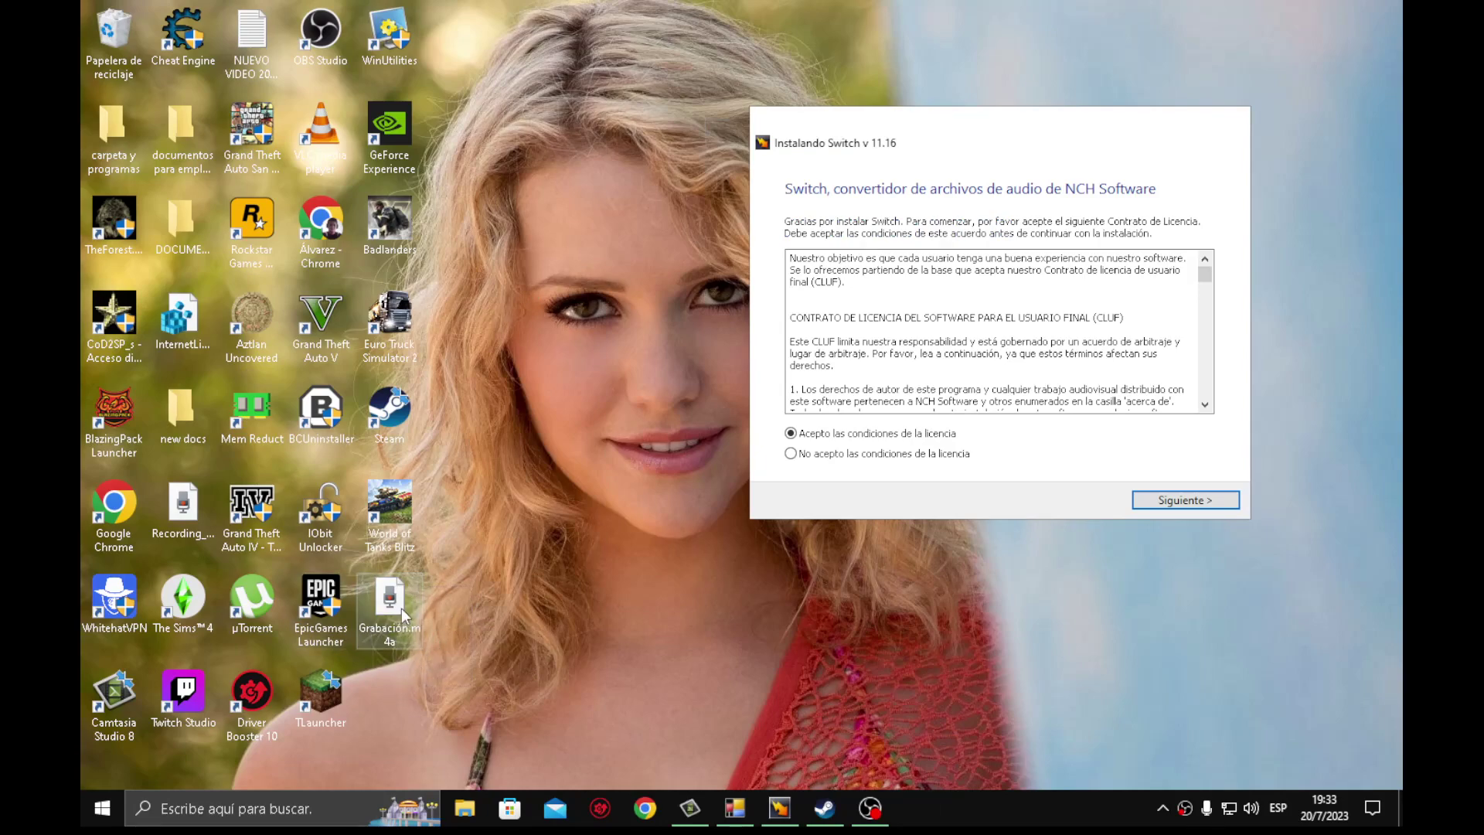
mouse_move(401, 608)
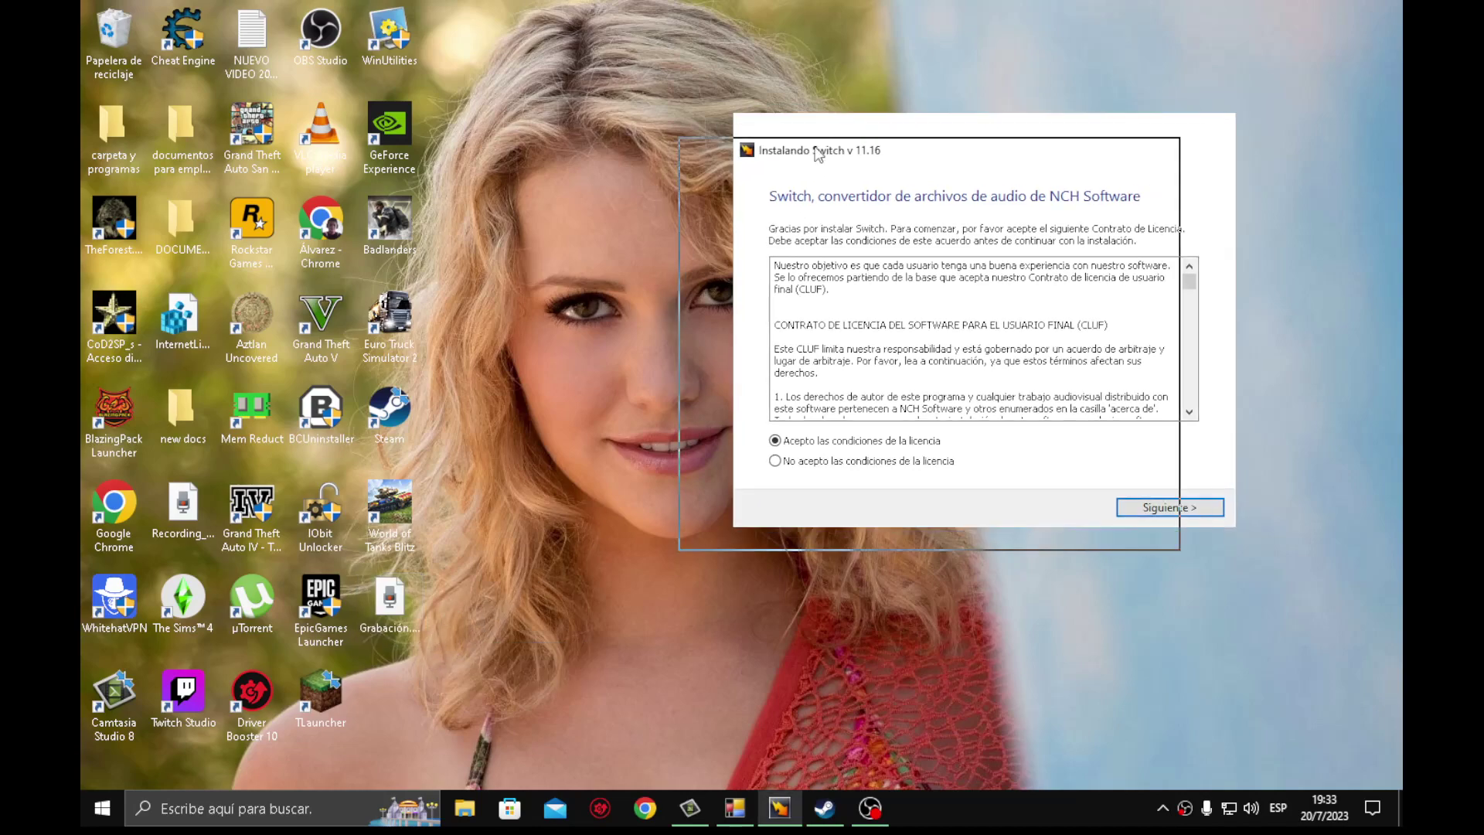
drag(847, 161, 660, 215)
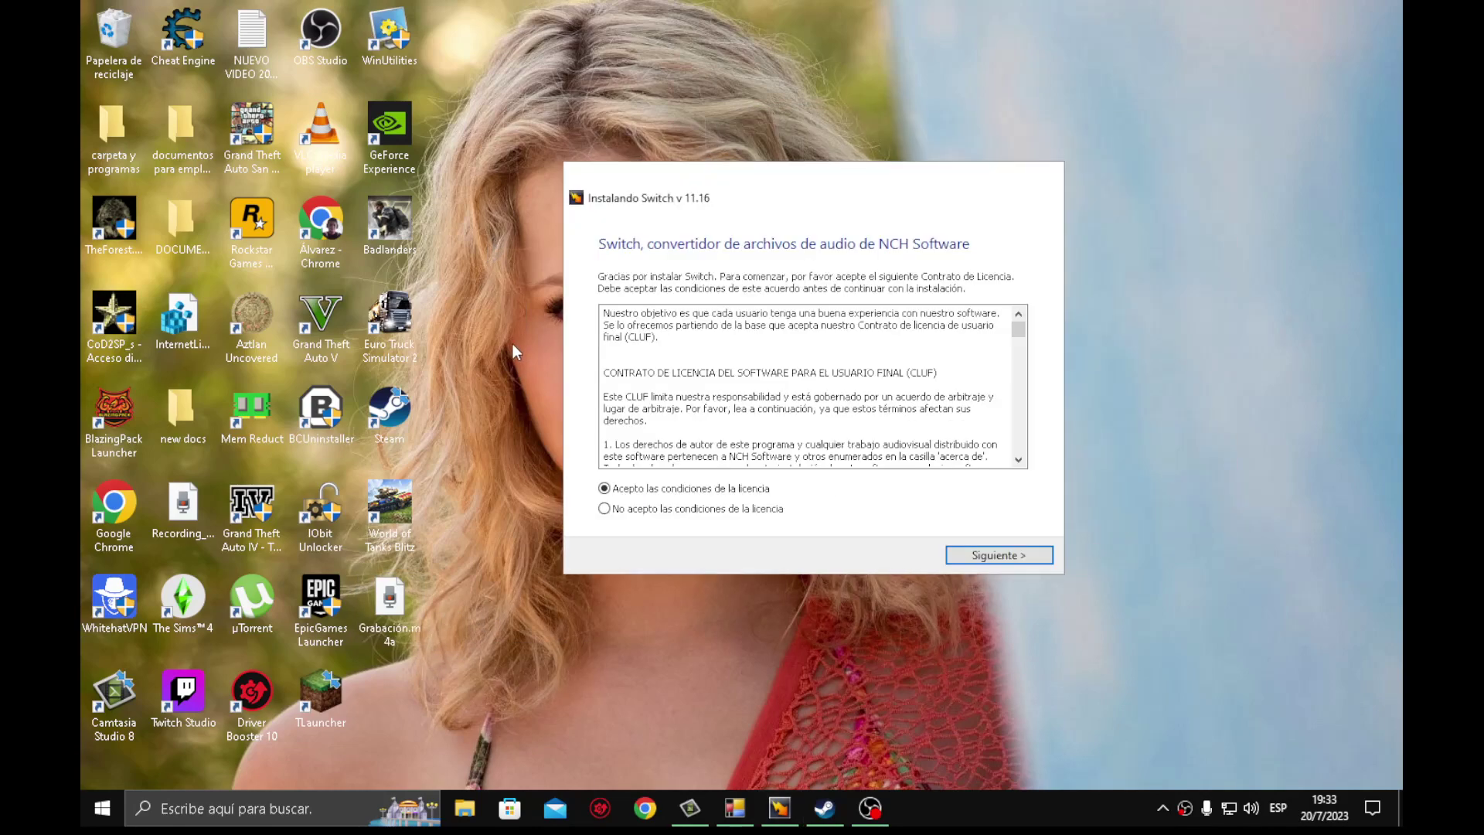
Step: Switch to Camtasia Studio and move the project's playhead to 0:00:57;27
click(690, 807)
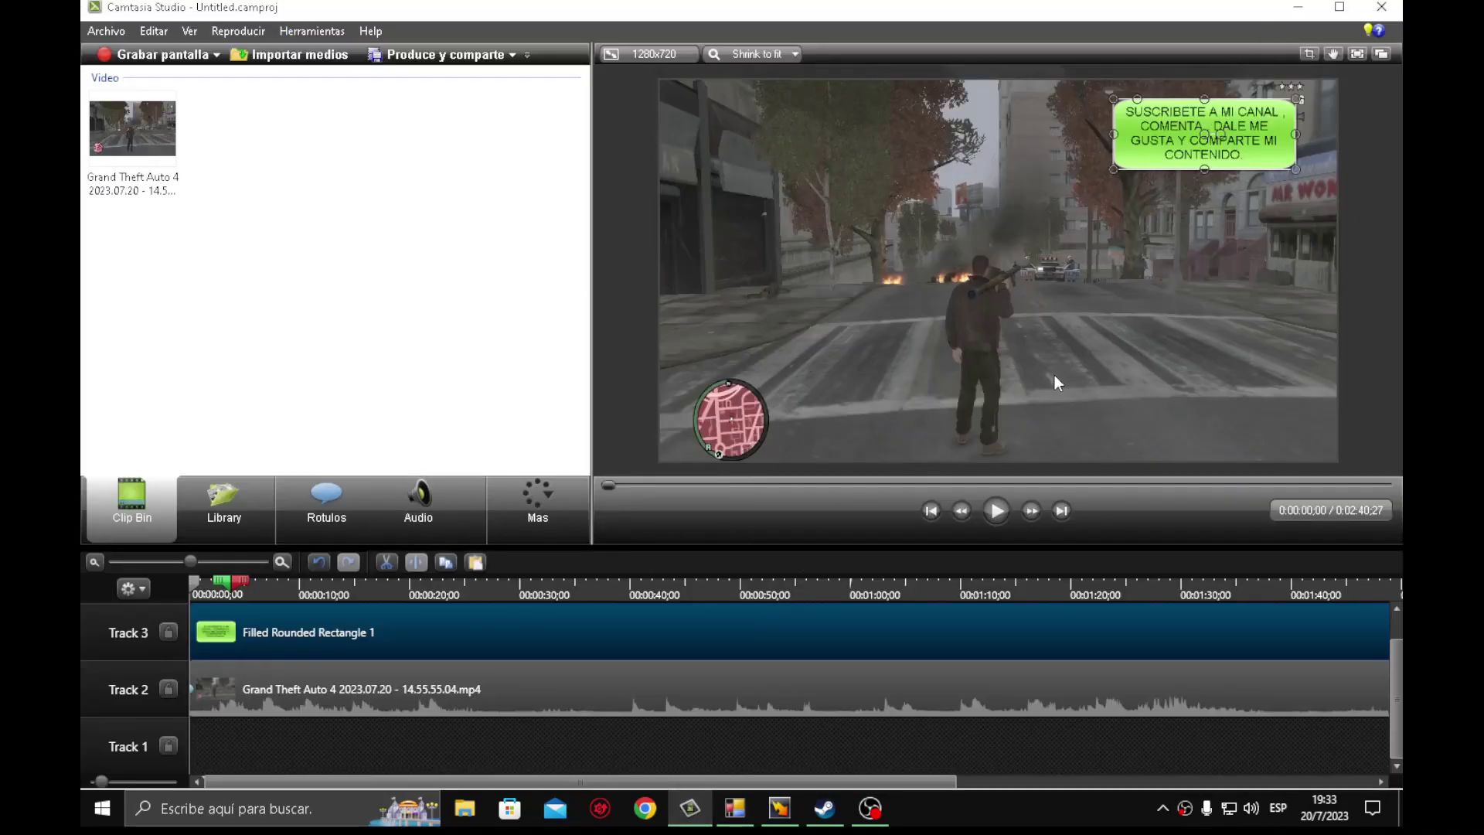
click(853, 485)
click(1102, 483)
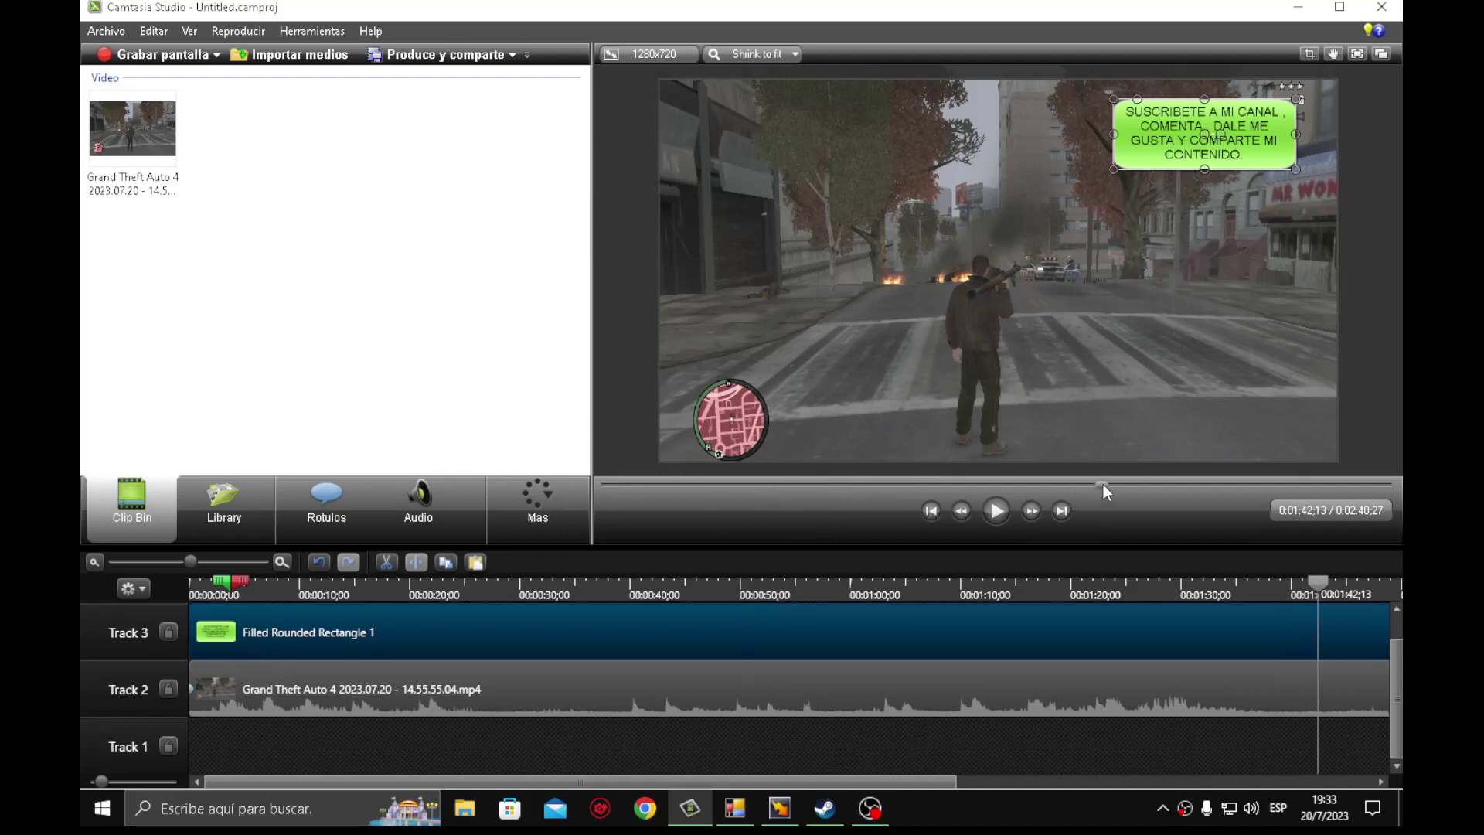
click(1055, 485)
drag(1055, 486, 883, 490)
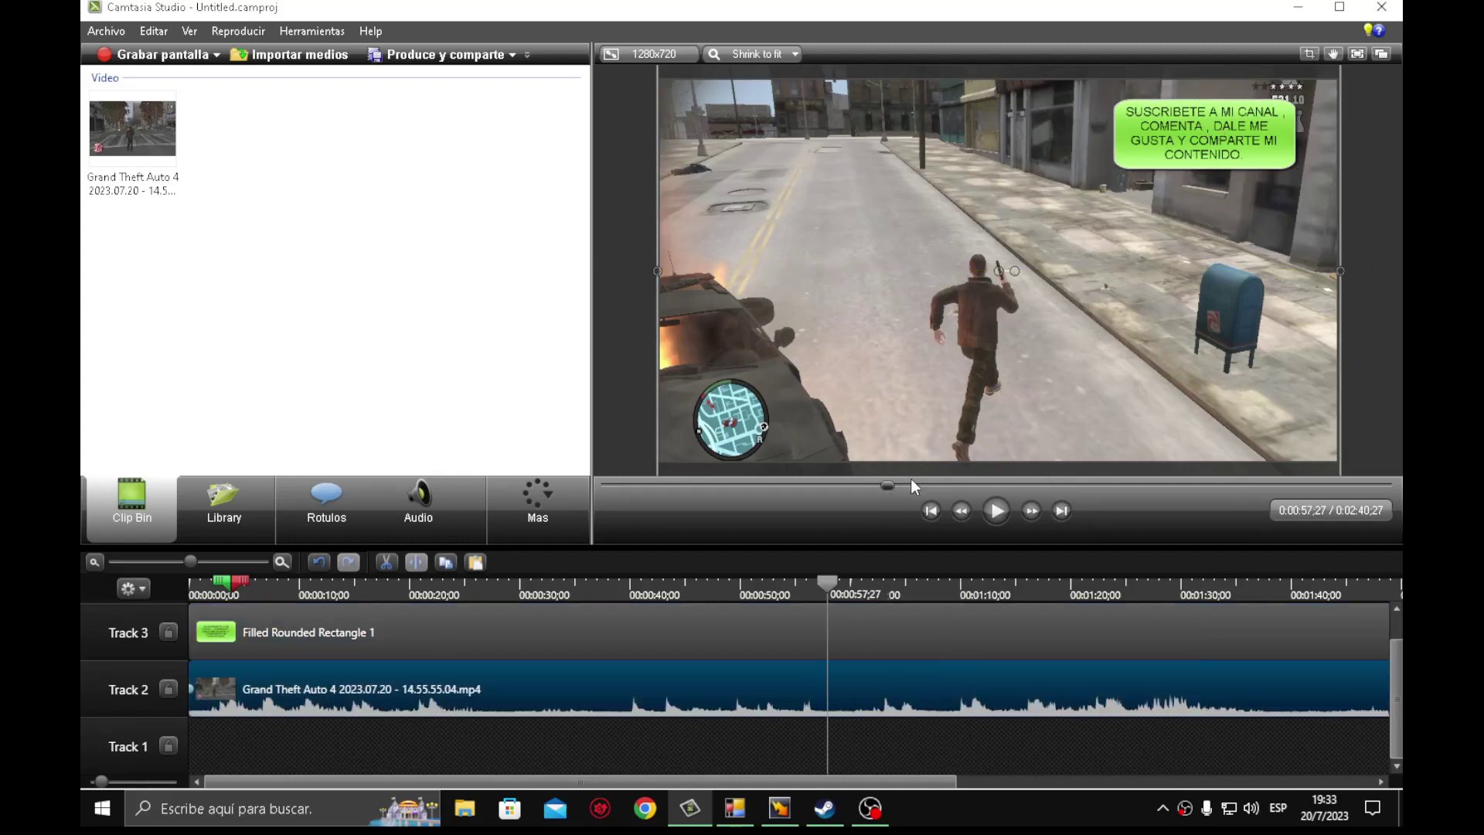
Step: Resize and reposition the Grand Theft Auto 4 clip on the canvas until it exactly fills the 1280x720 frame
drag(881, 385, 936, 446)
drag(711, 101, 780, 190)
drag(901, 283, 758, 197)
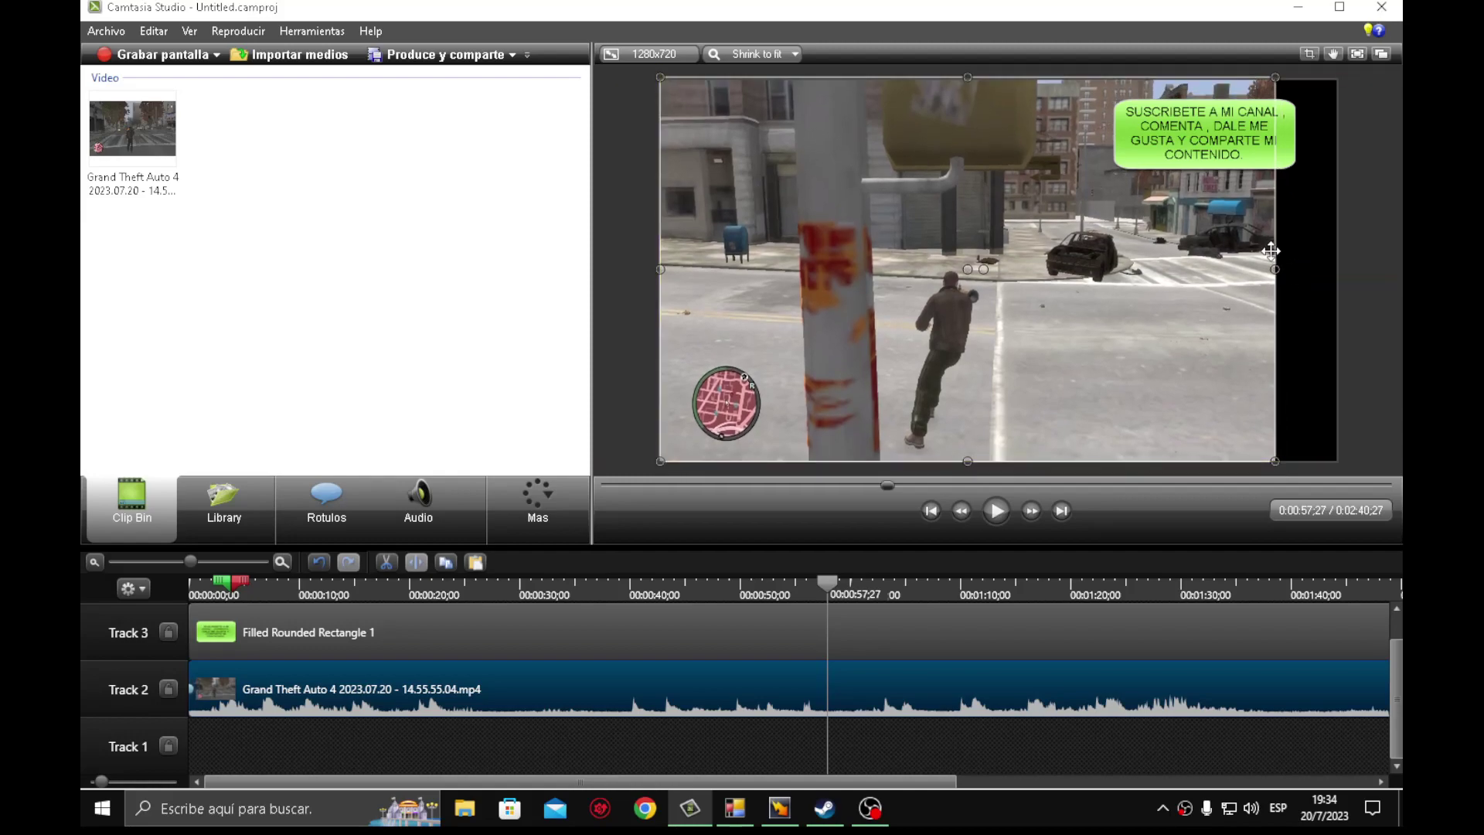
drag(1275, 263, 1337, 270)
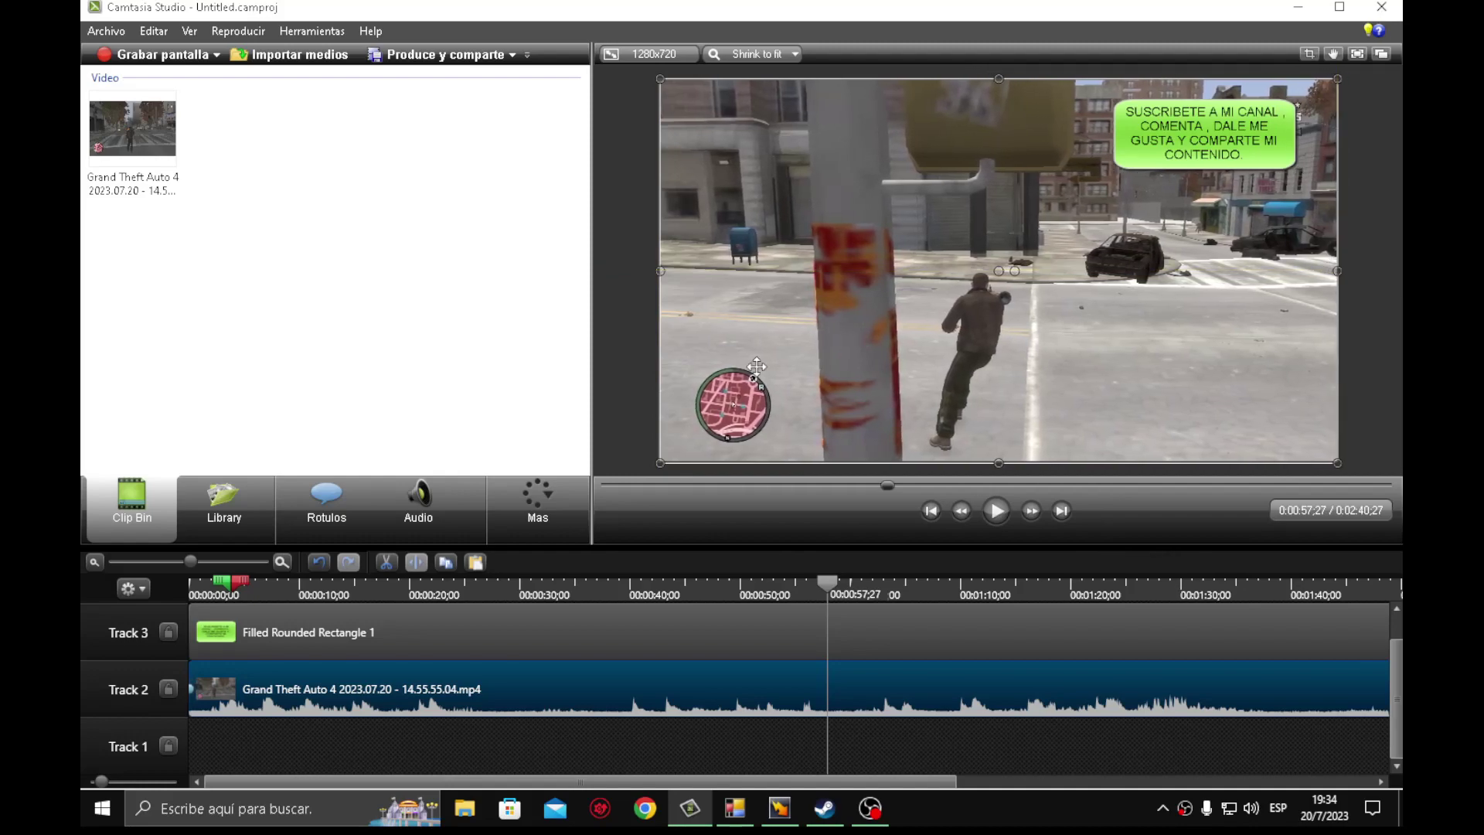
Step: Move the playhead back to 0:00:40;22 to view the clip there, and minimize Camtasia Studio
drag(842, 483, 805, 483)
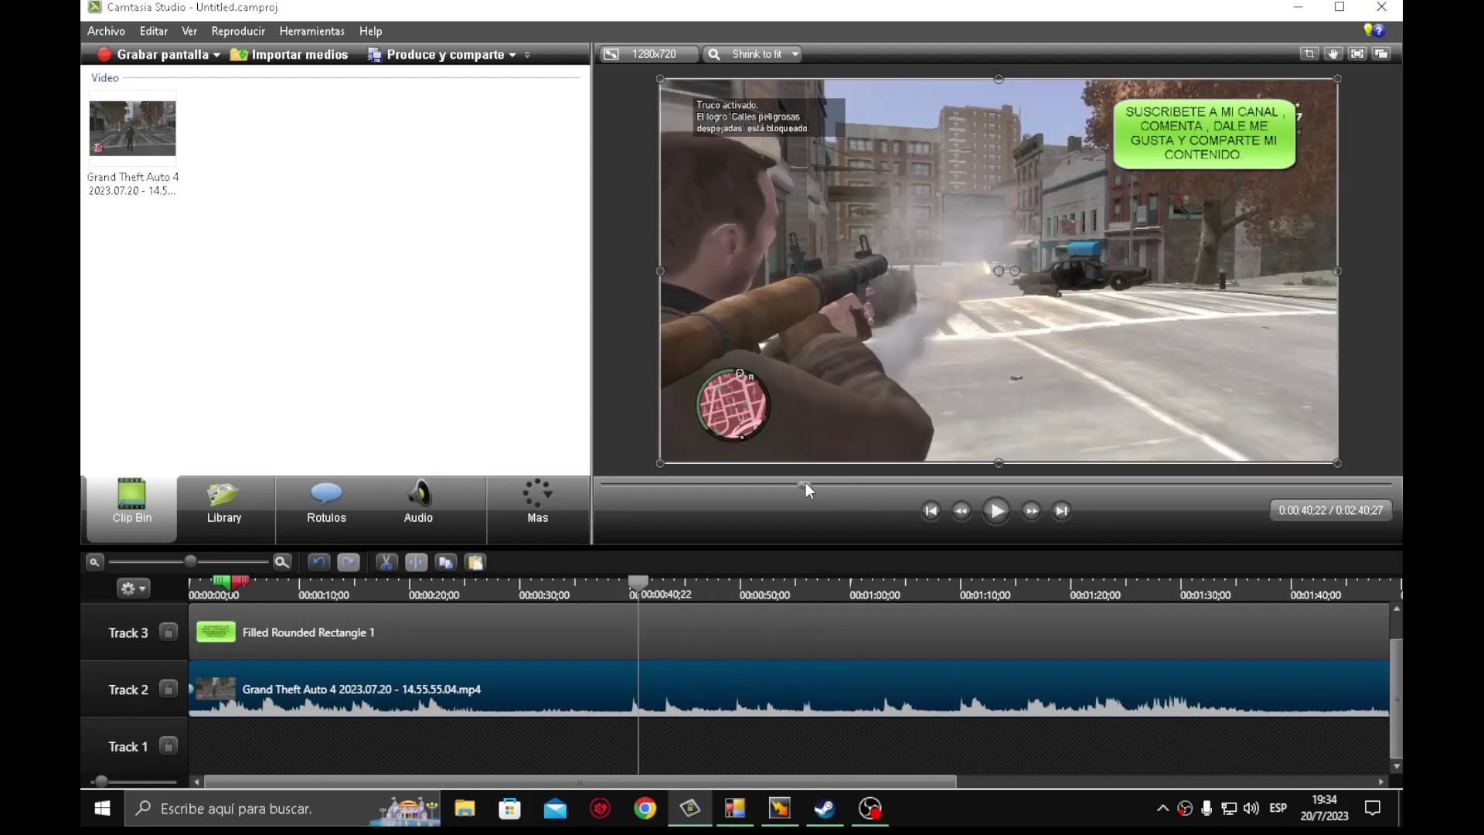
click(631, 373)
click(1298, 7)
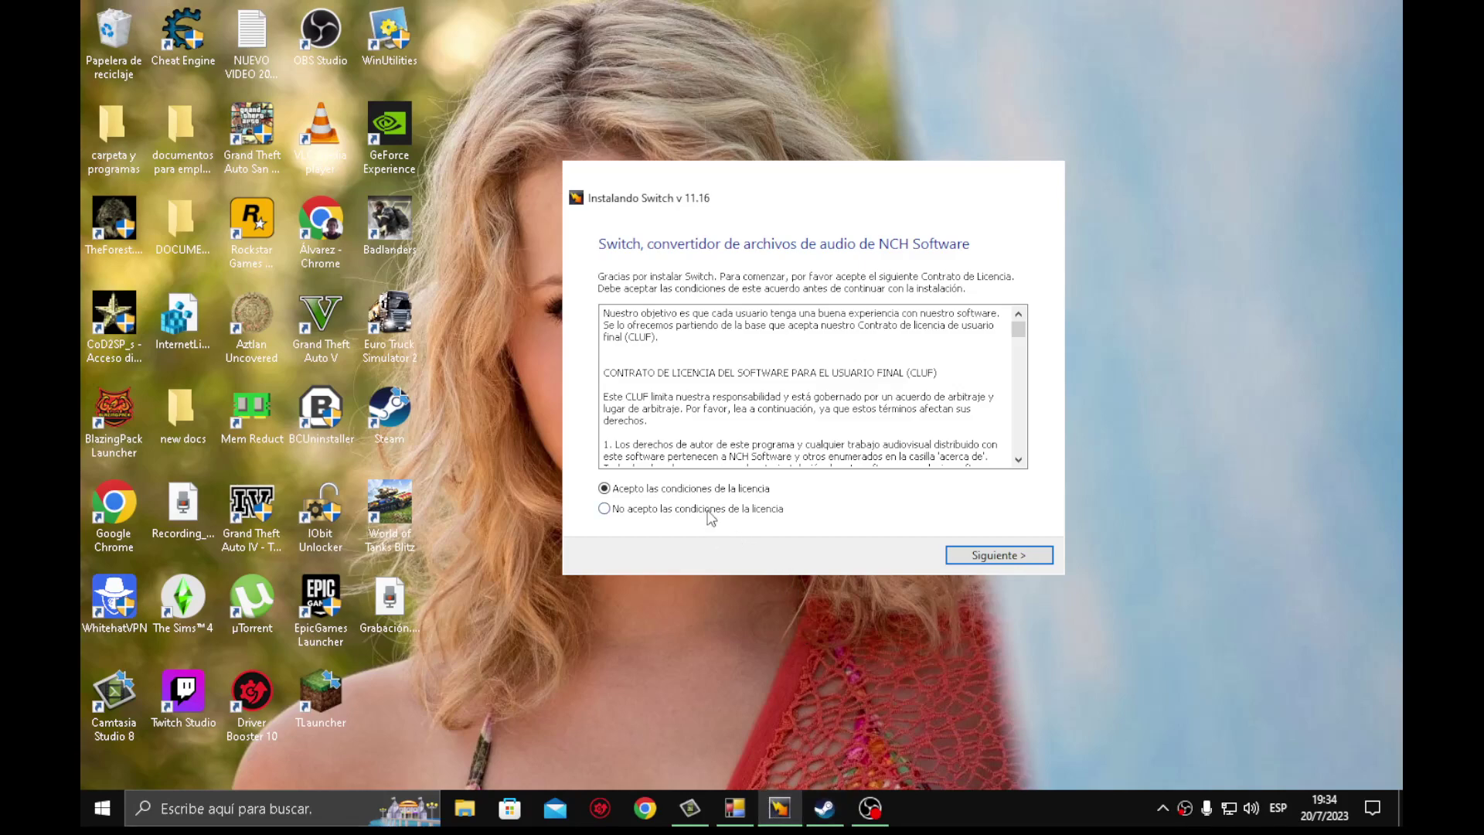
click(483, 502)
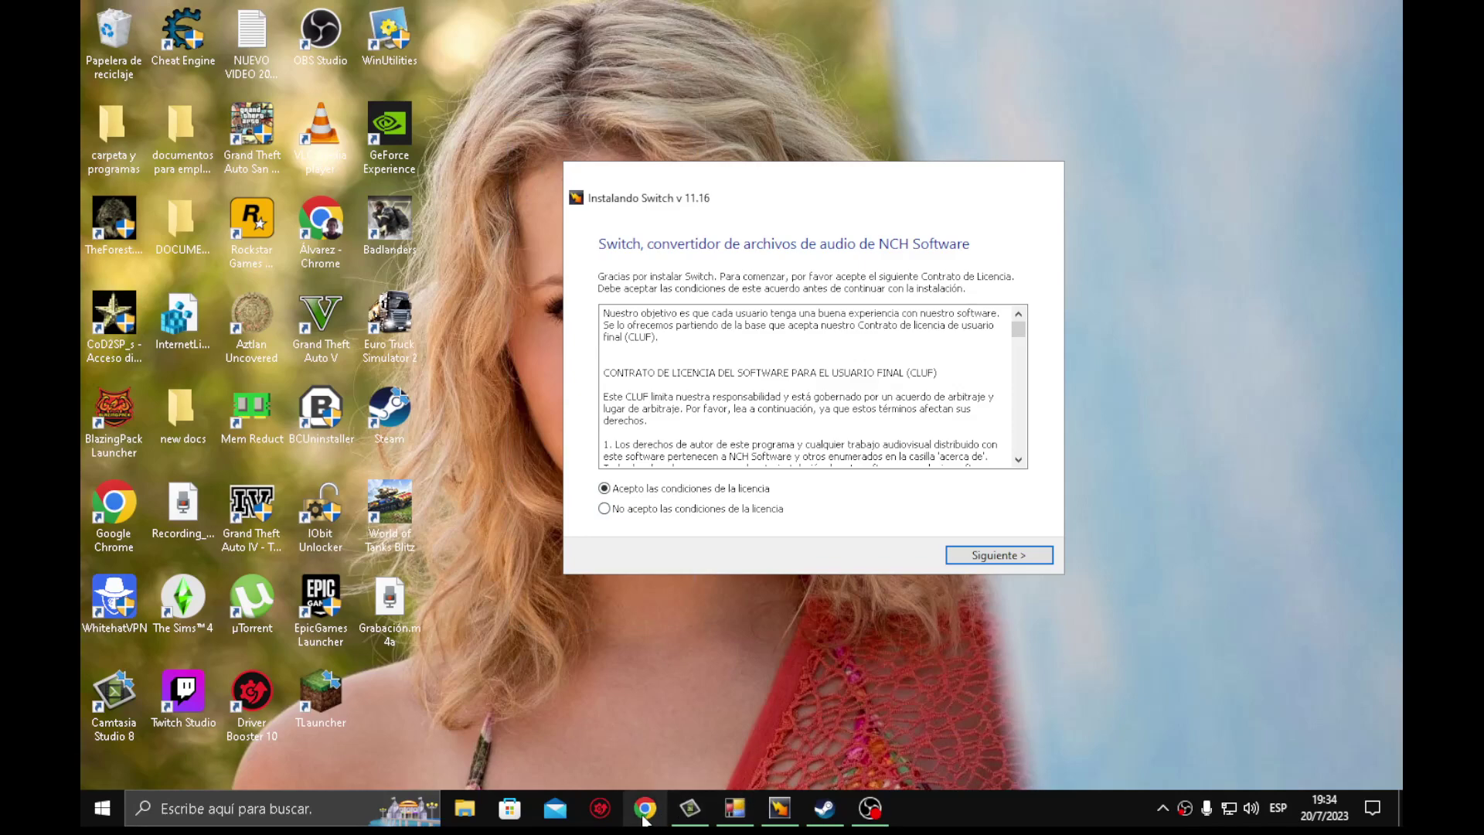
drag(477, 460, 370, 718)
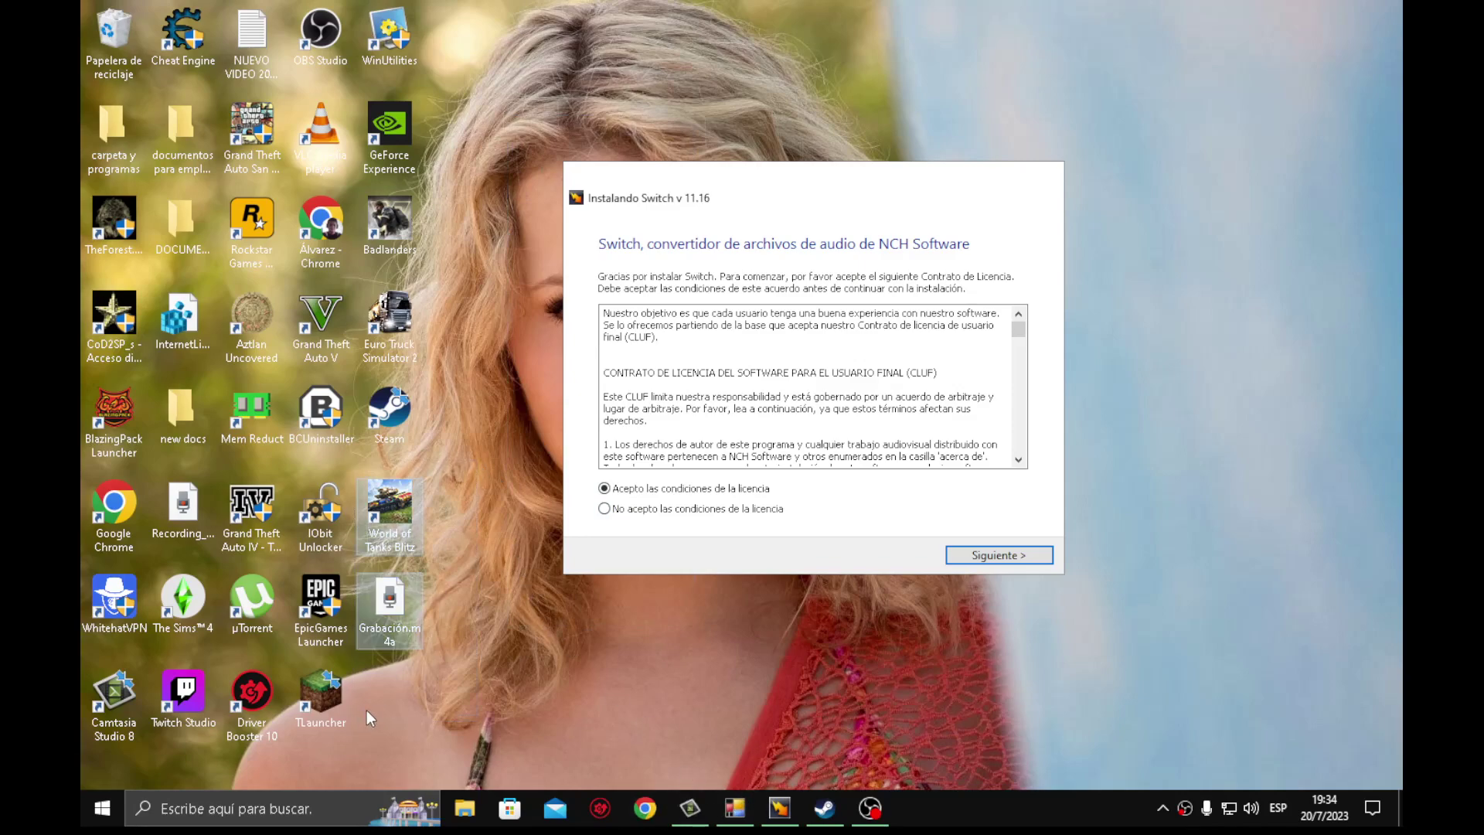
click(374, 702)
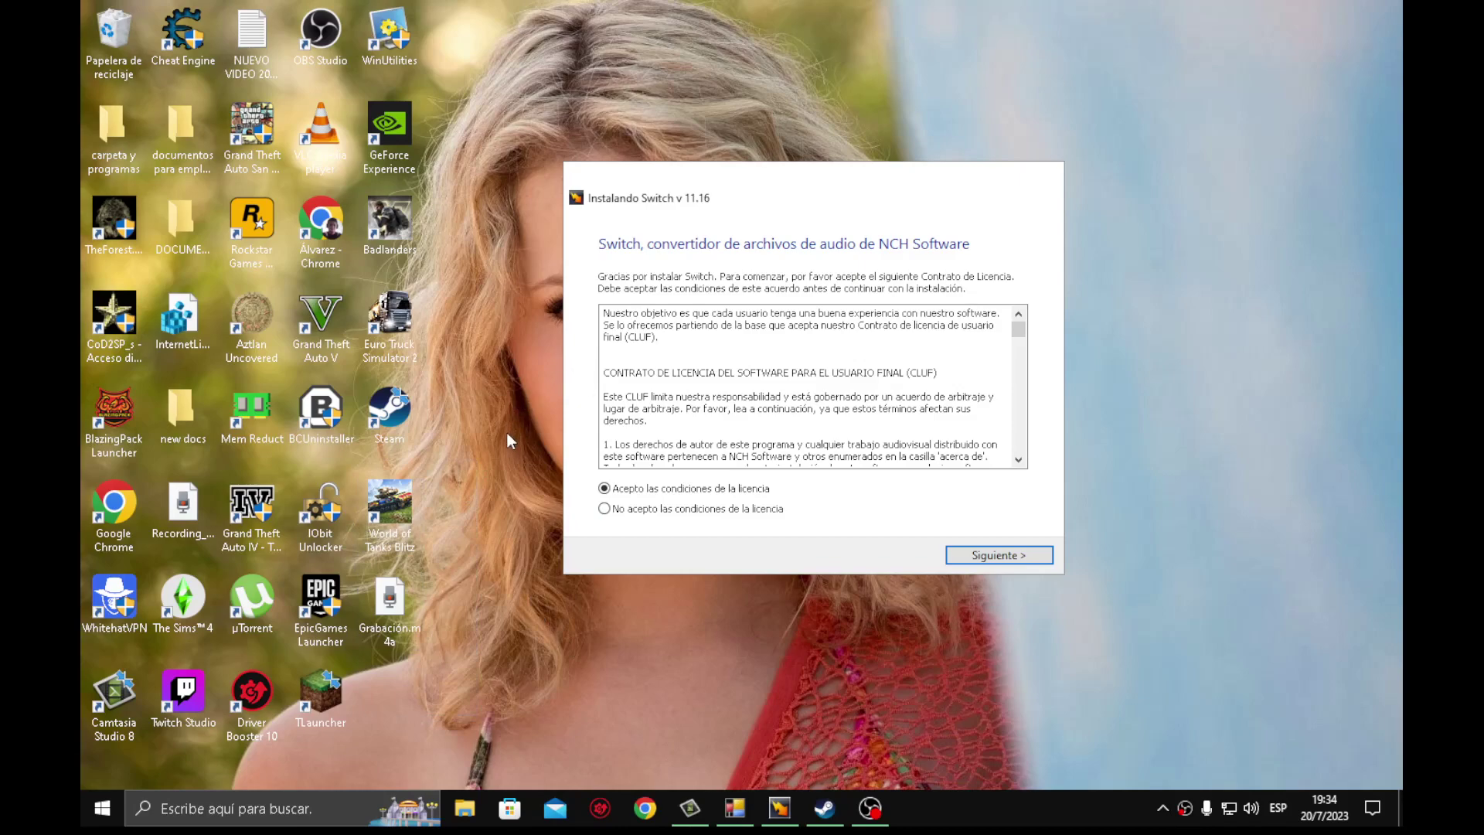
drag(461, 429, 401, 732)
click(400, 731)
Step: Open Google Chrome with the Persona 1 profile and maximize its window
drag(662, 199, 702, 173)
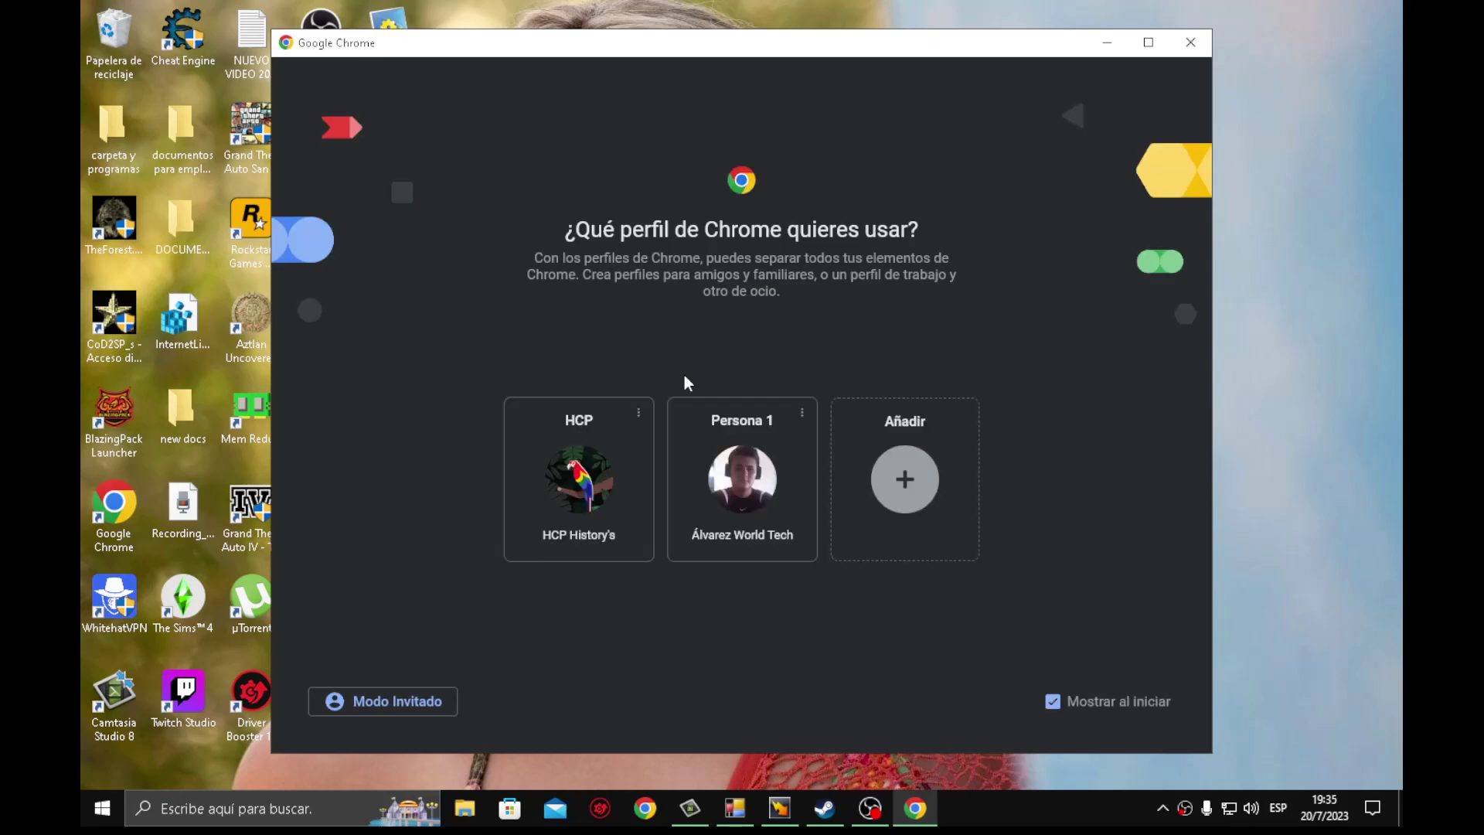
click(735, 531)
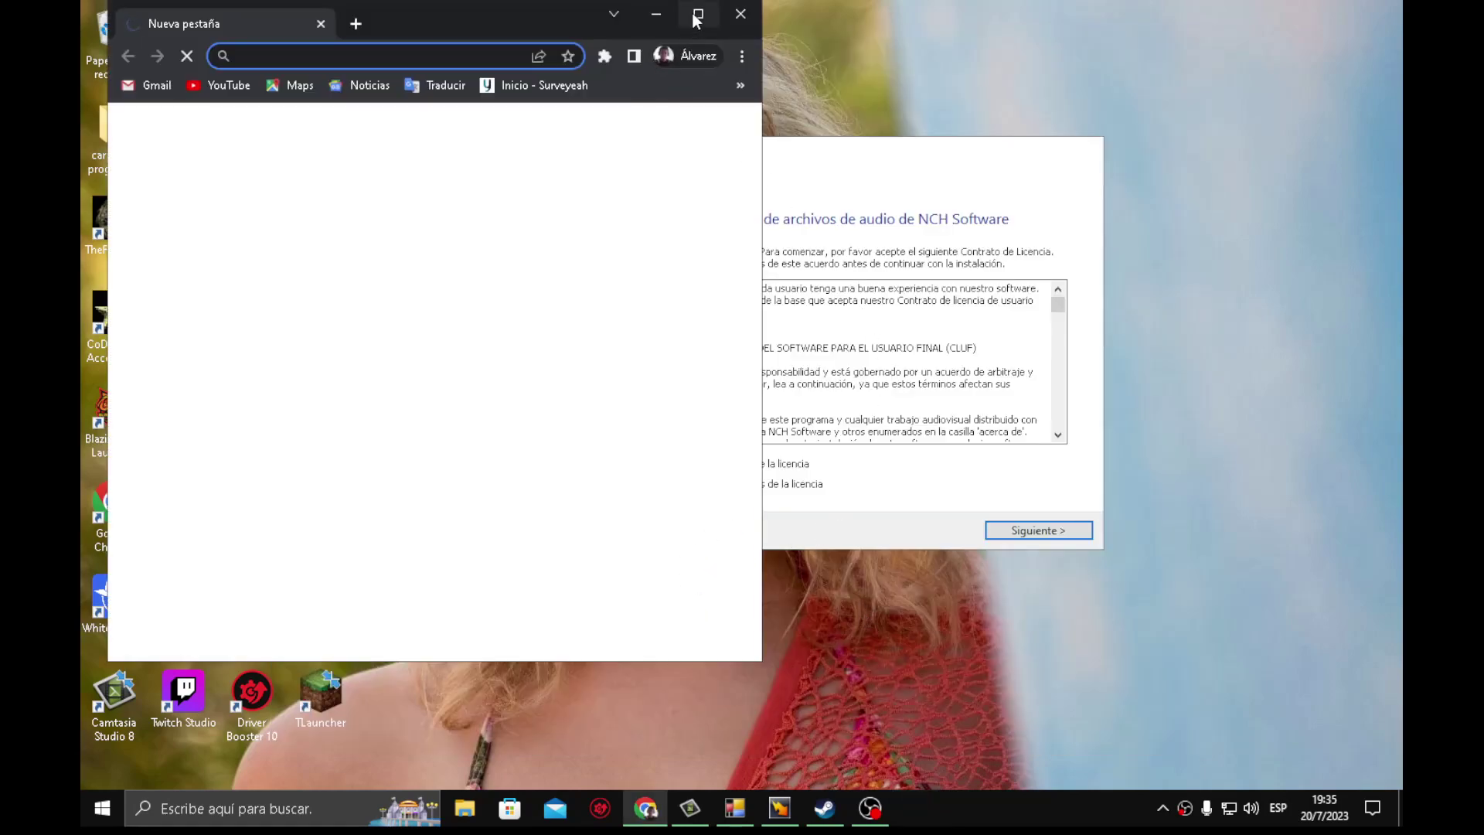
click(696, 17)
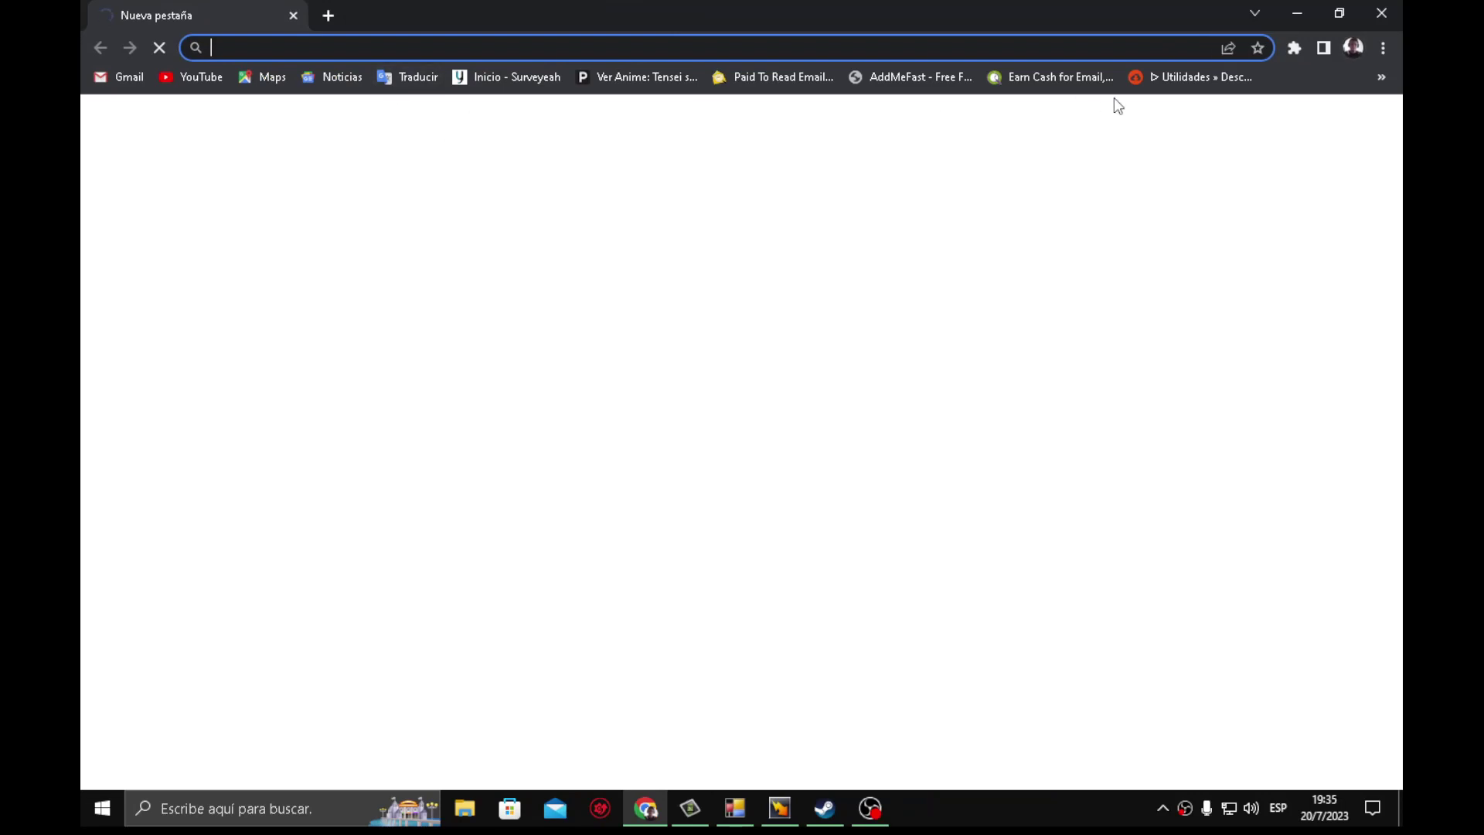
Step: Reopen the recently closed "Convertidor MP3" download page from the browsing history and close the empty new tab
click(1383, 47)
mouse_move(1232, 147)
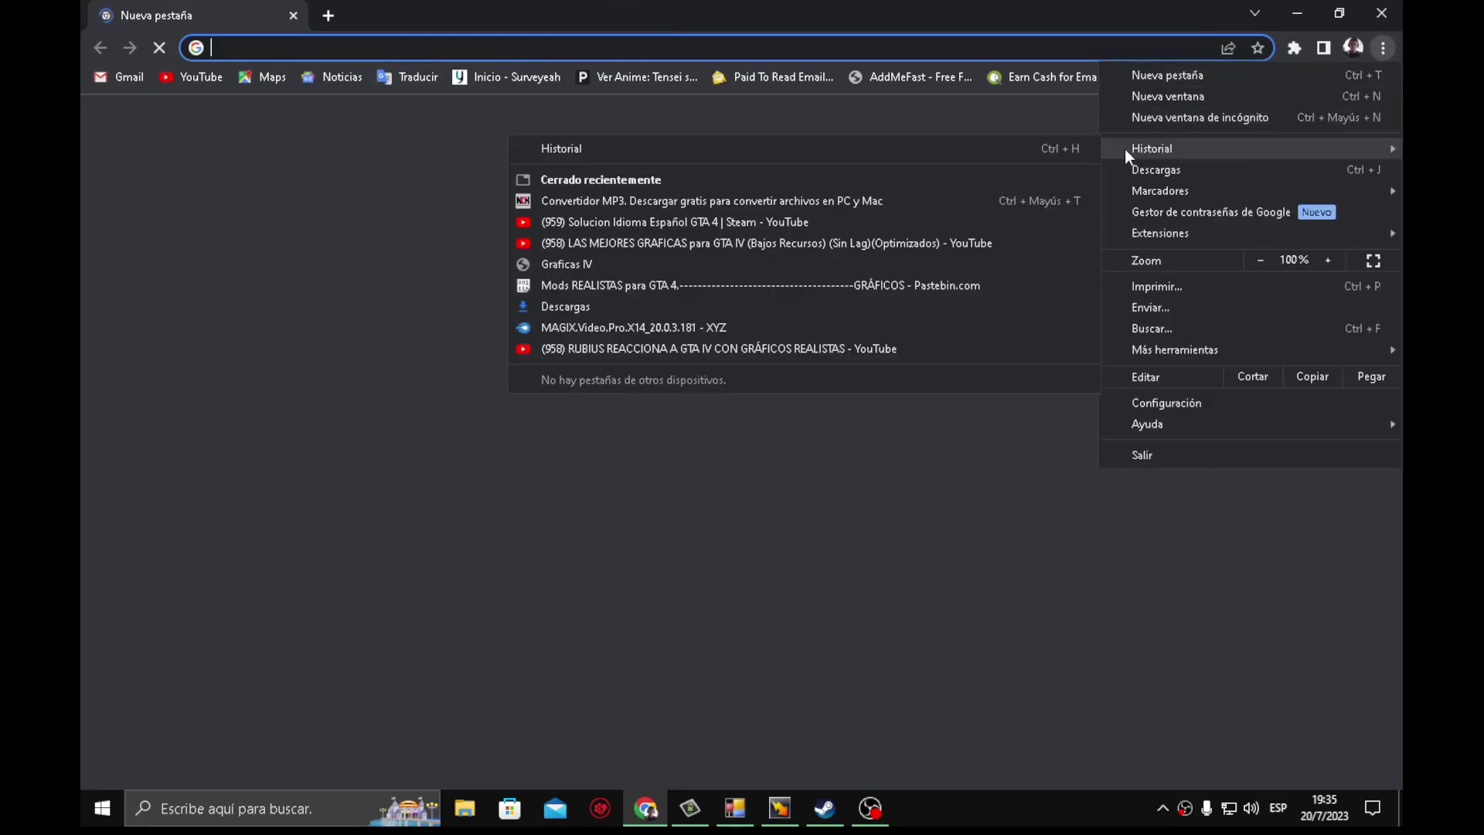
click(619, 200)
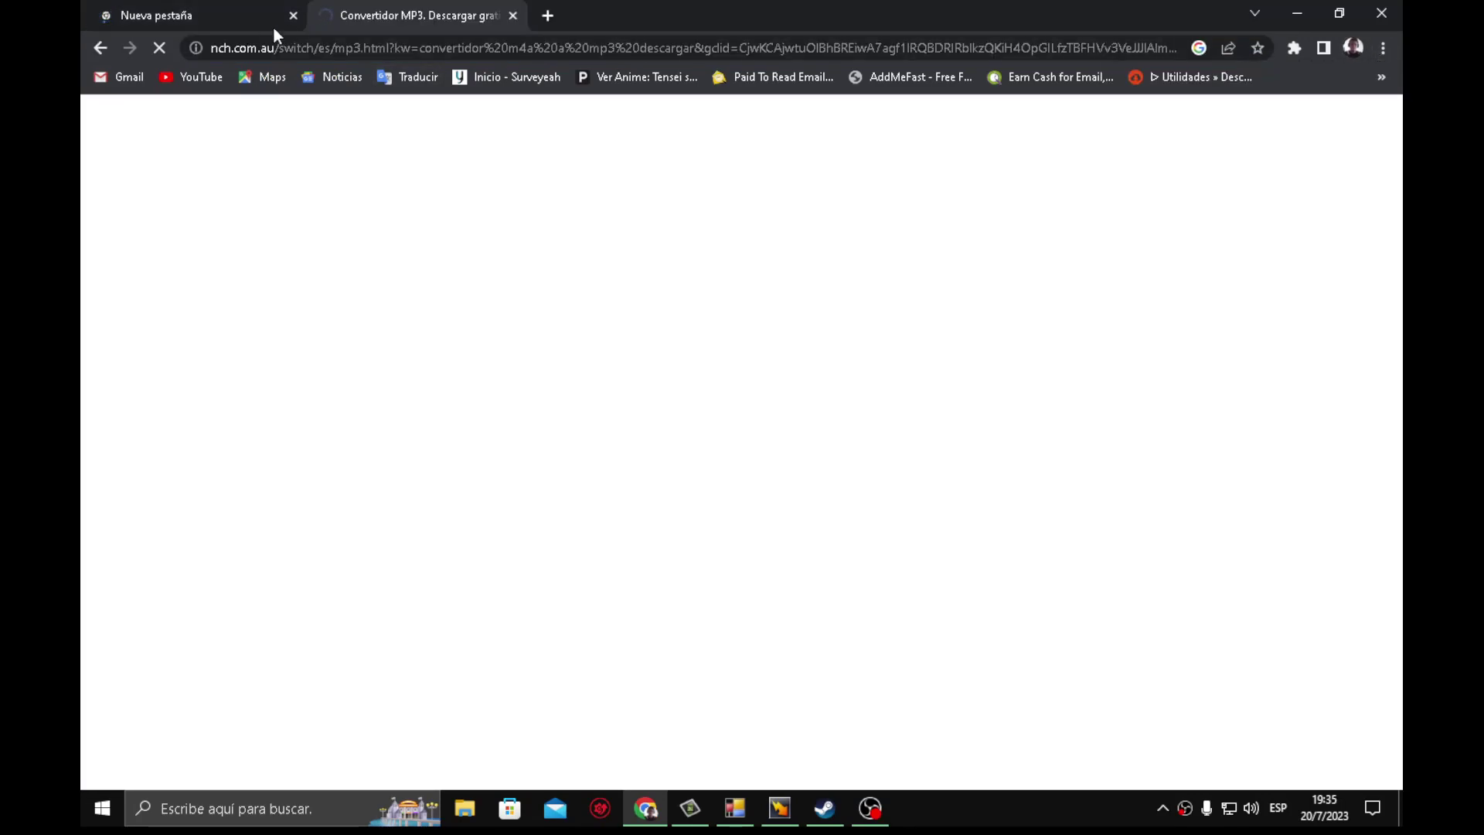
click(293, 16)
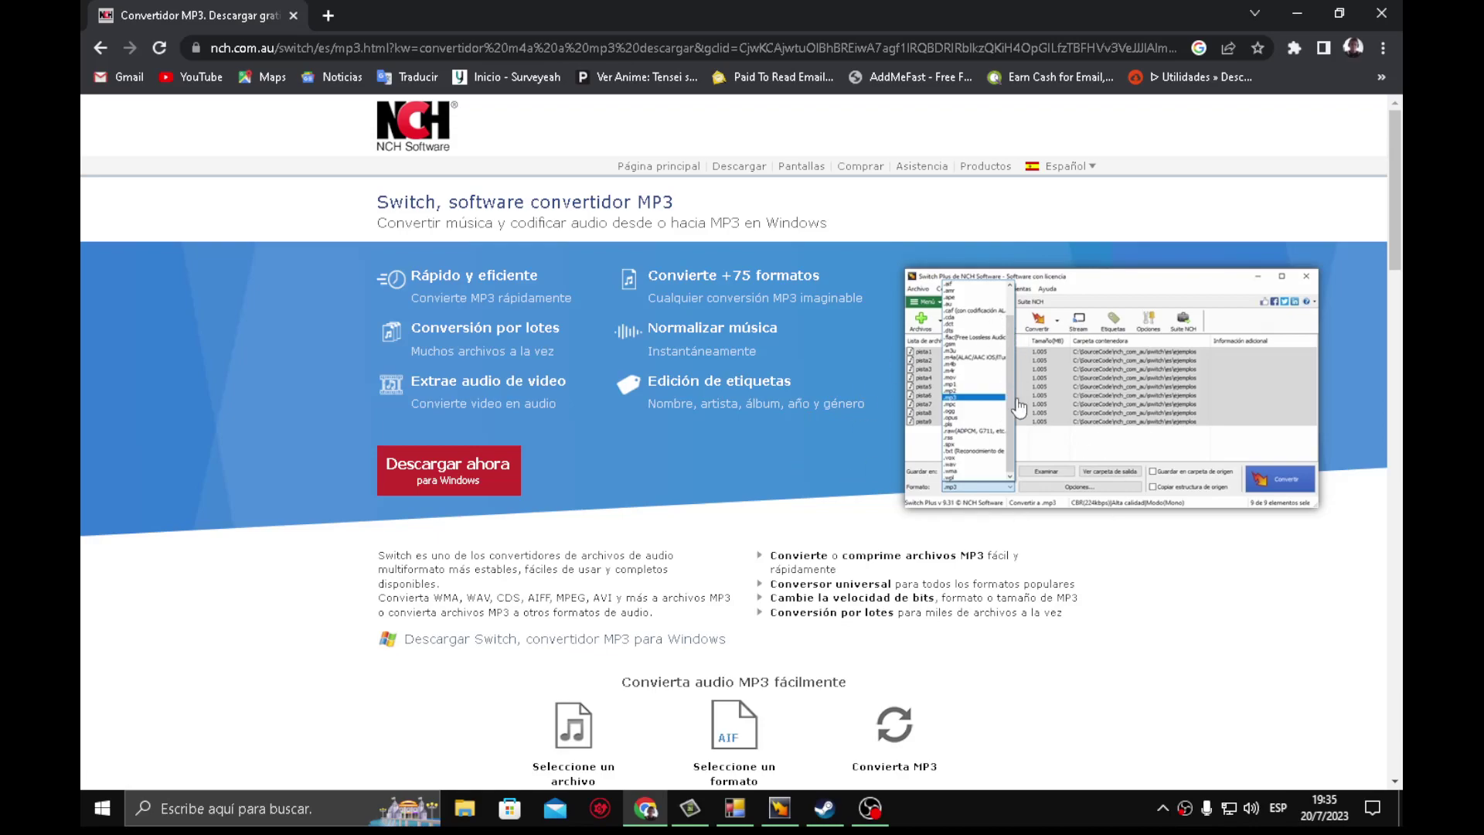
Step: Examine NCH's Switch MP3 converter download page from top to bottom, and restore the browser to a smaller window
scroll(1019, 410, down, 2)
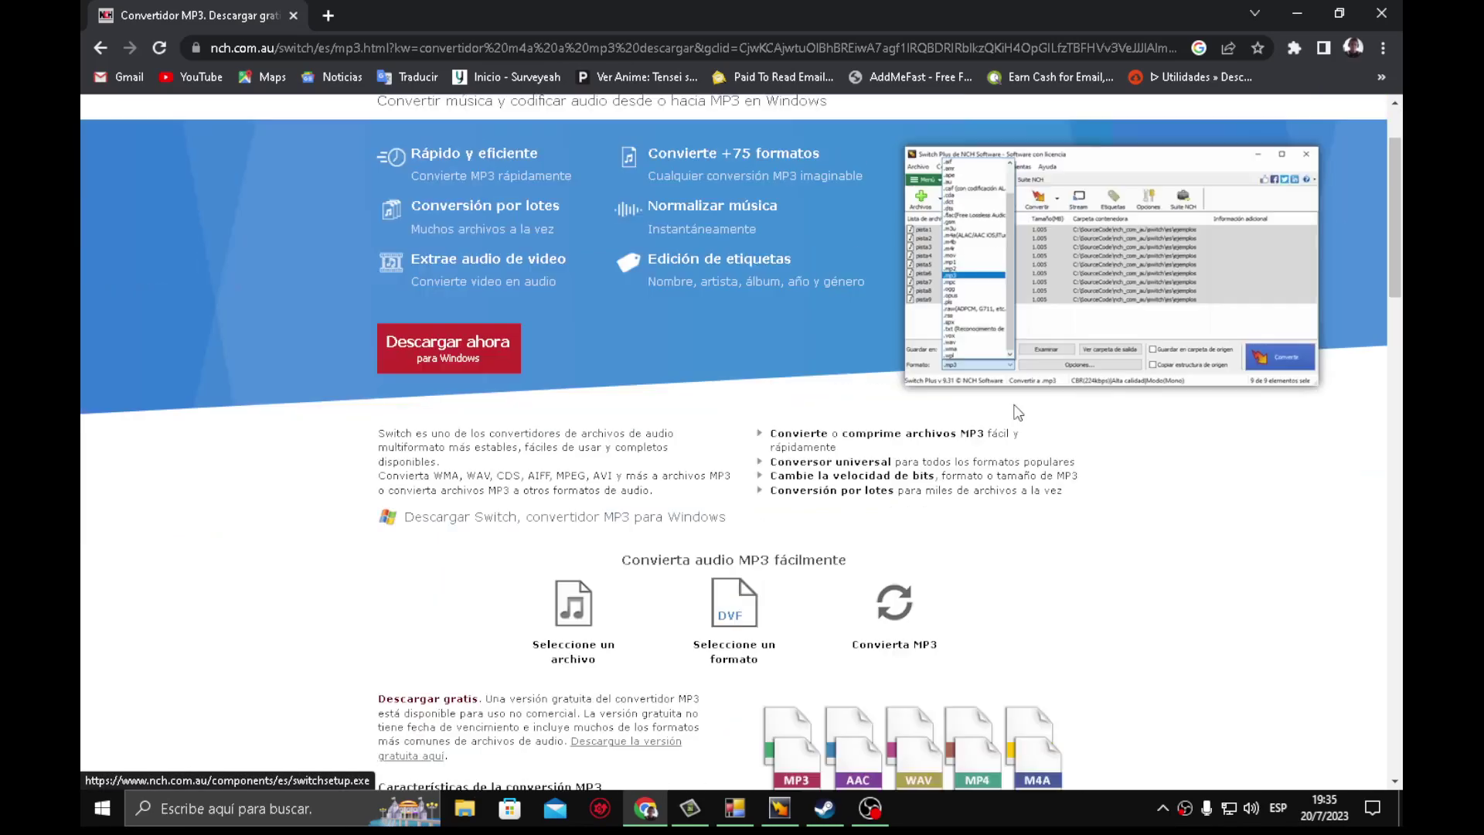
scroll(1018, 409, up, 2)
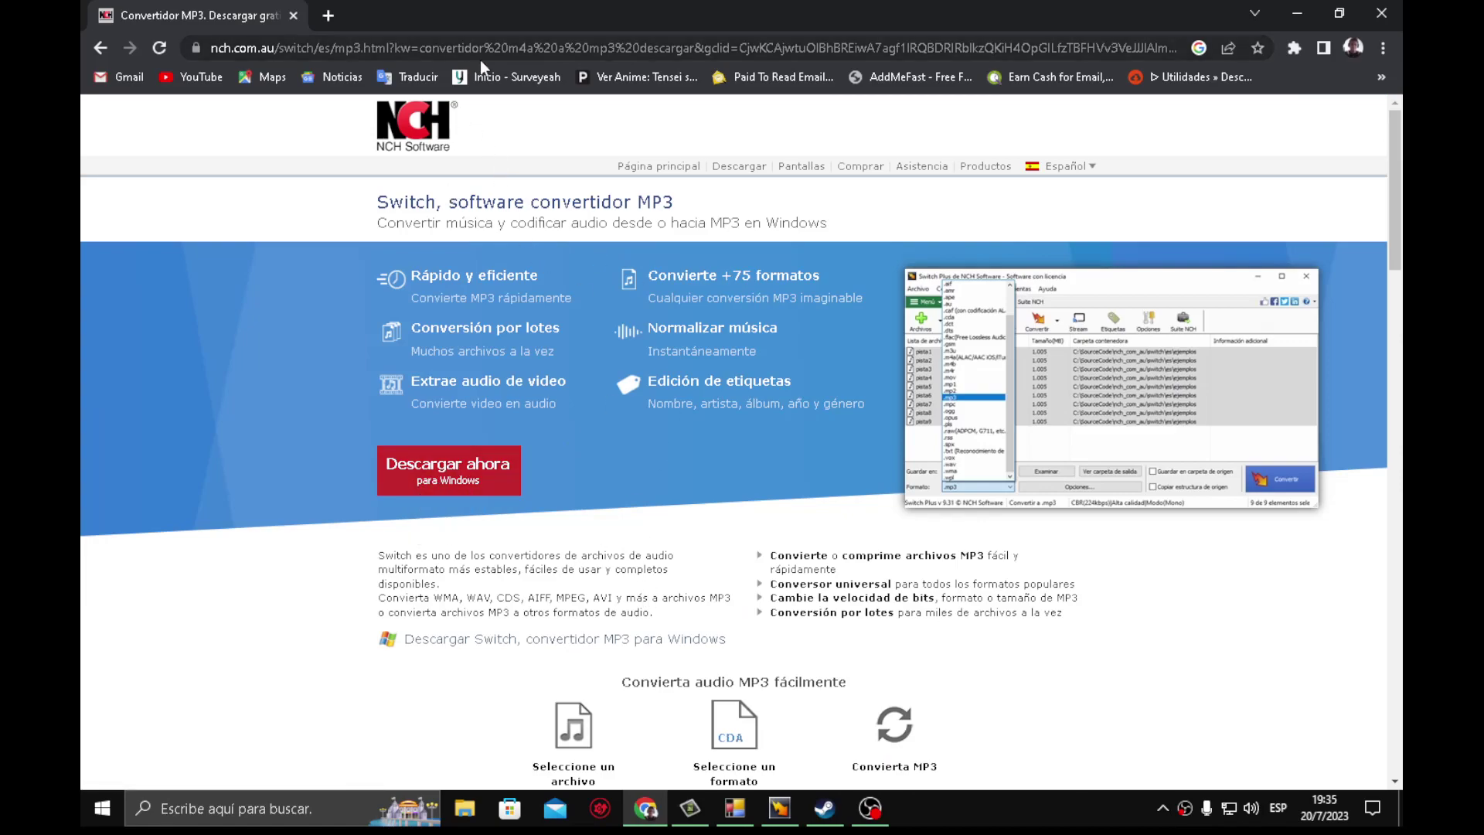
drag(533, 22, 474, 165)
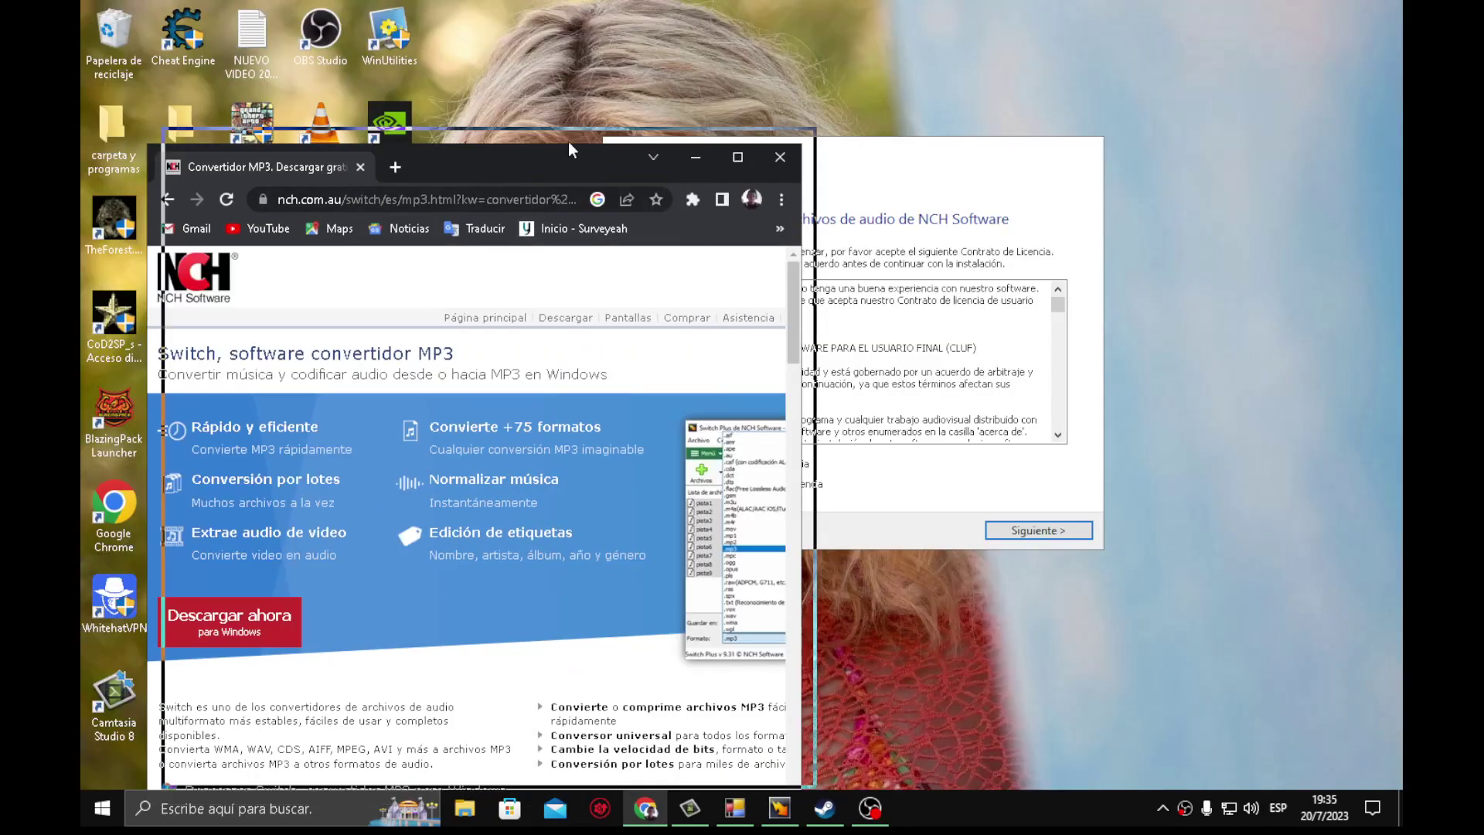
drag(568, 147, 598, 113)
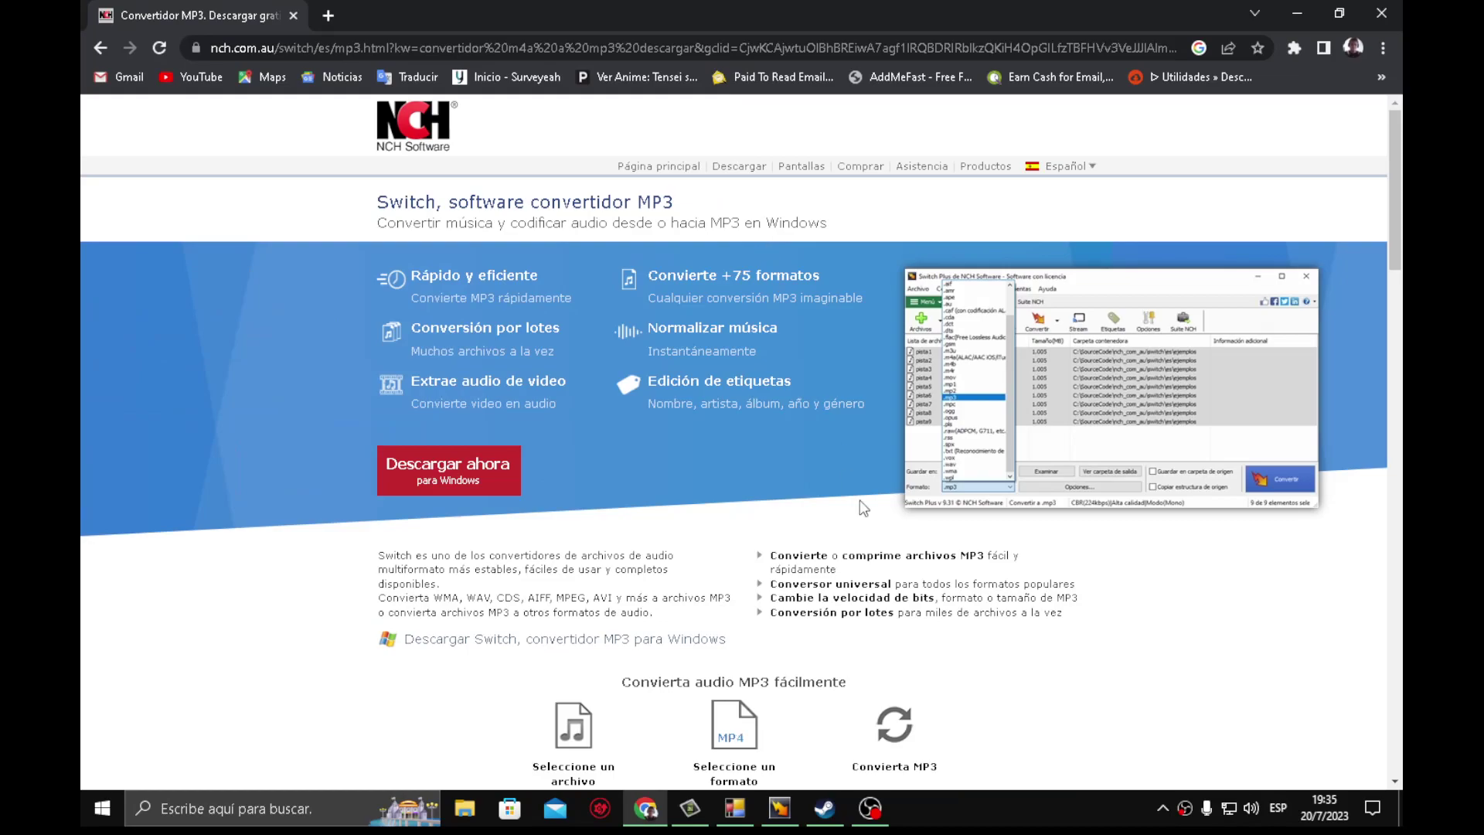
scroll(864, 507, down, 10)
scroll(860, 501, up, 10)
double_click(594, 26)
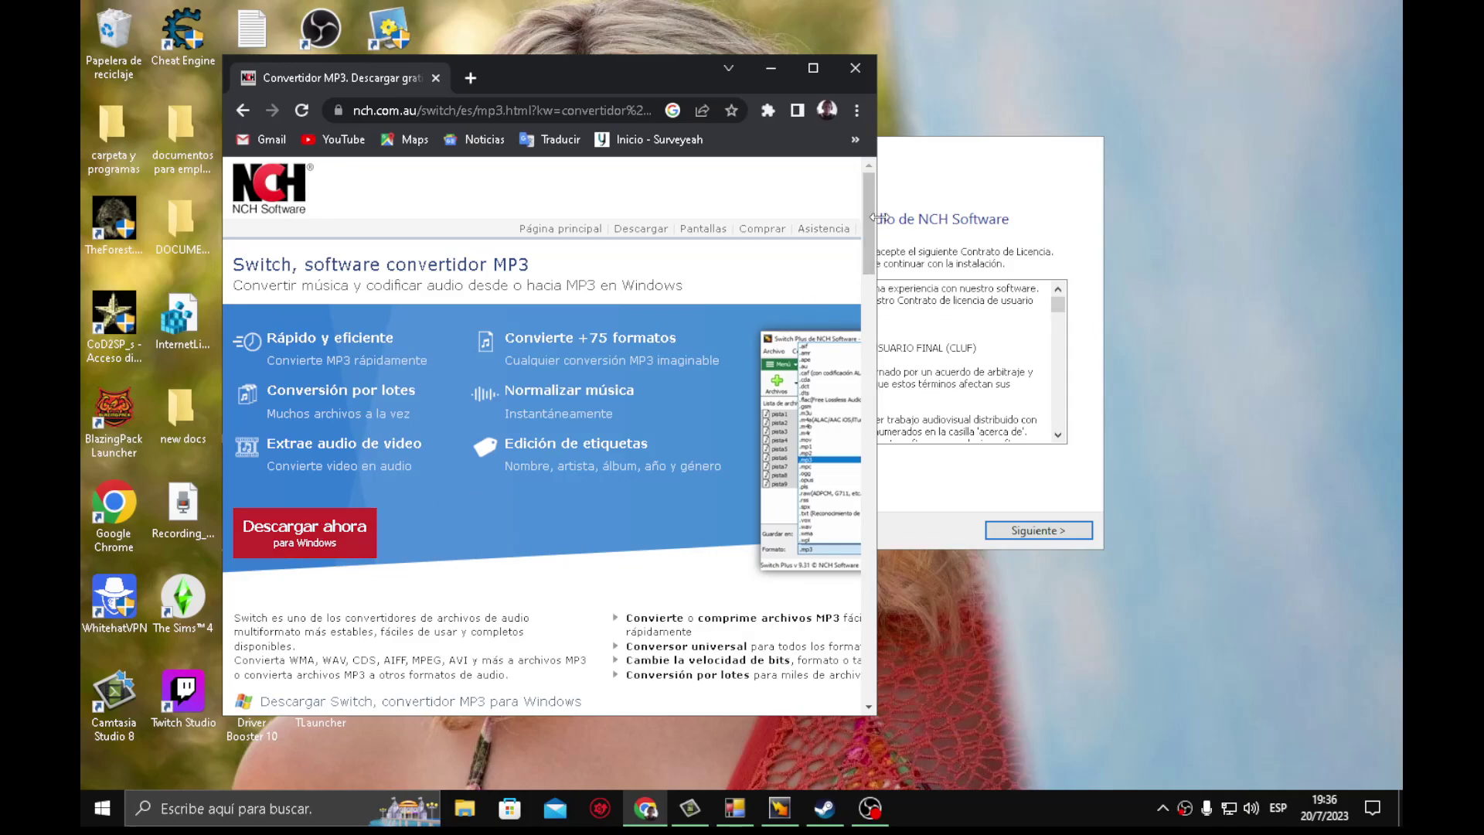
Step: Check the browser's downloads list for the SwitchConvertidorAudio_ES.exe installer, close the list, and minimize the browser
click(819, 72)
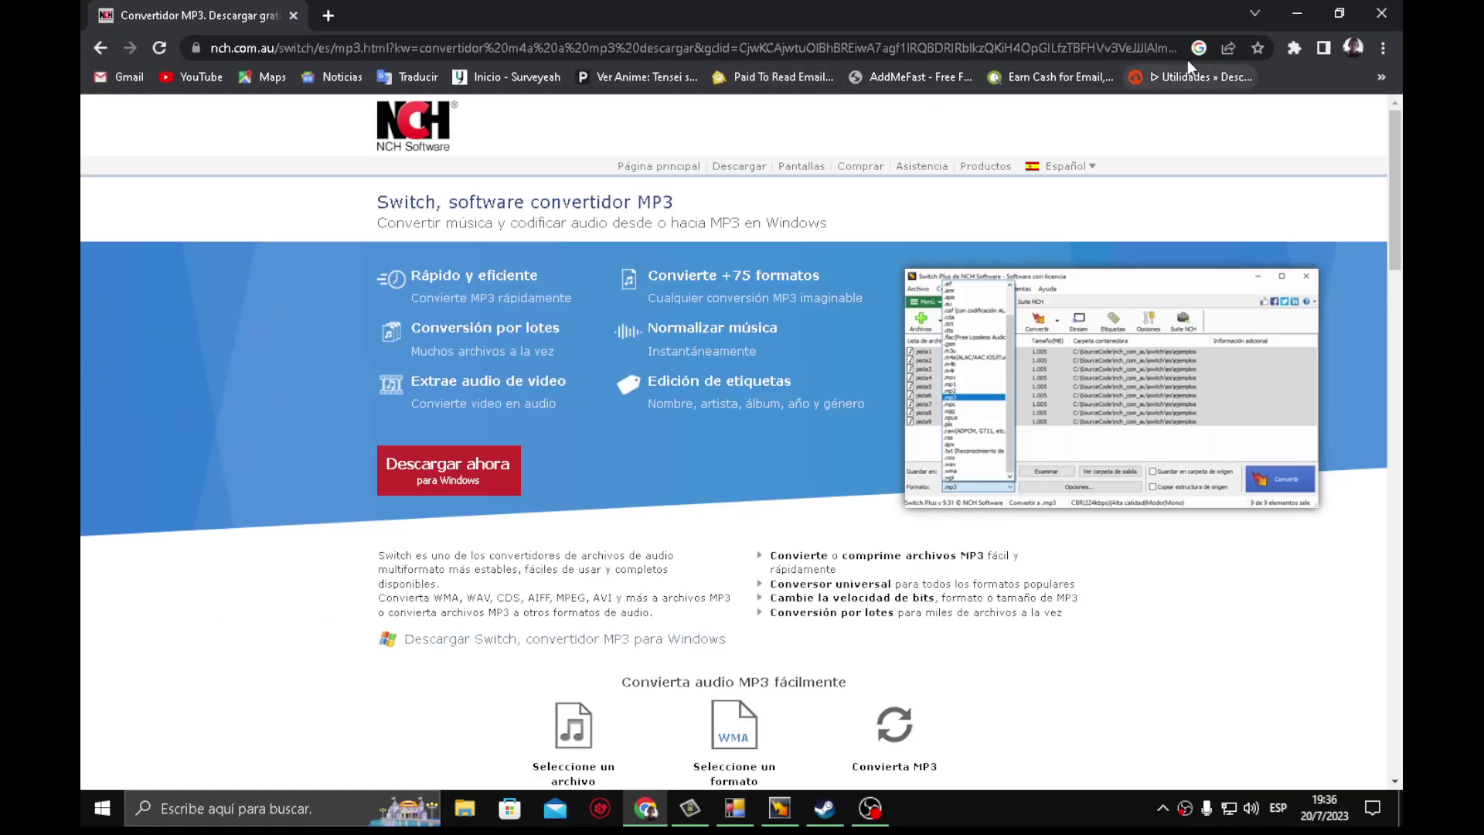
click(1384, 48)
click(1194, 170)
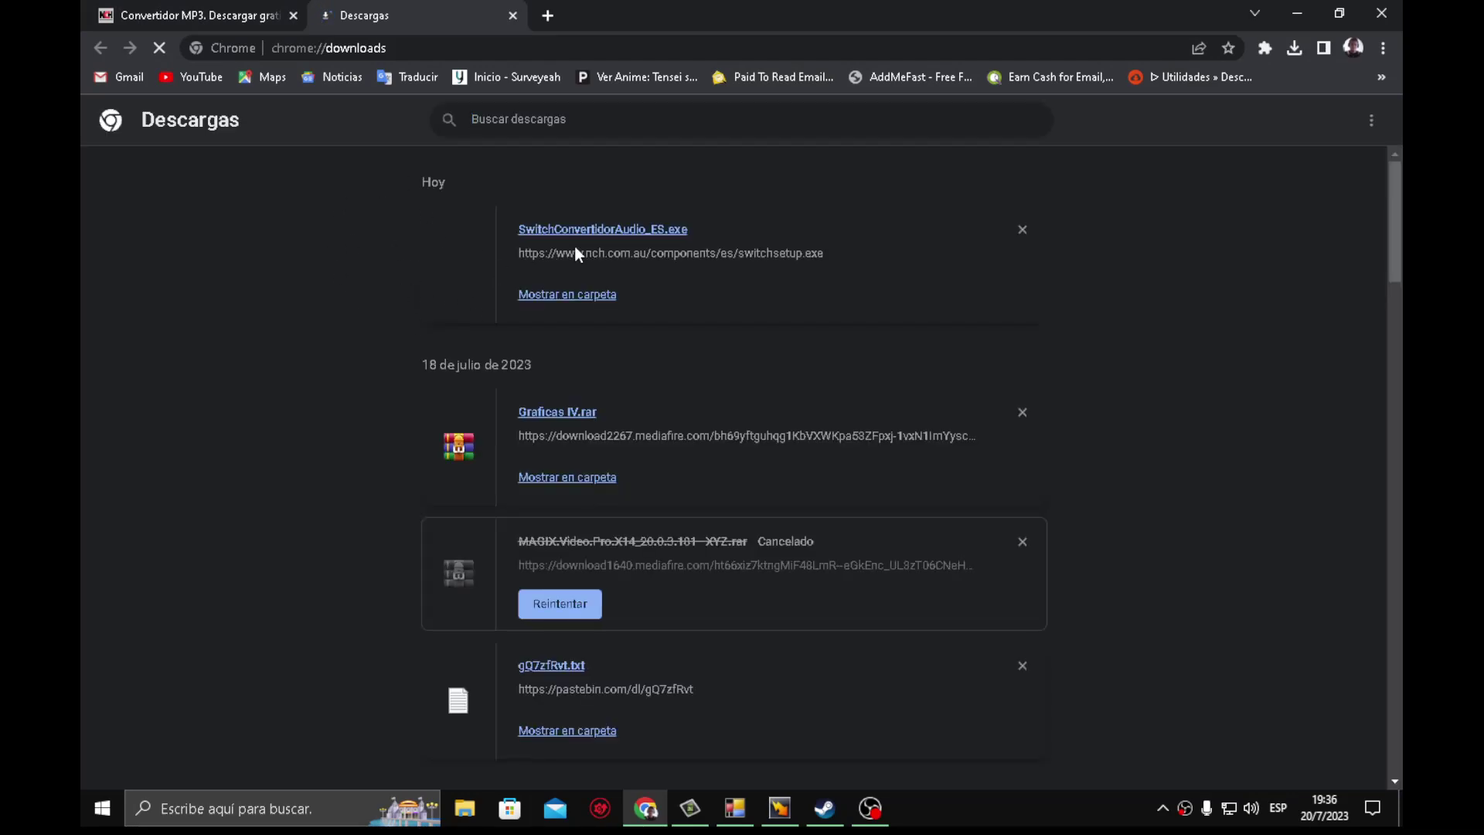
click(512, 15)
click(1297, 14)
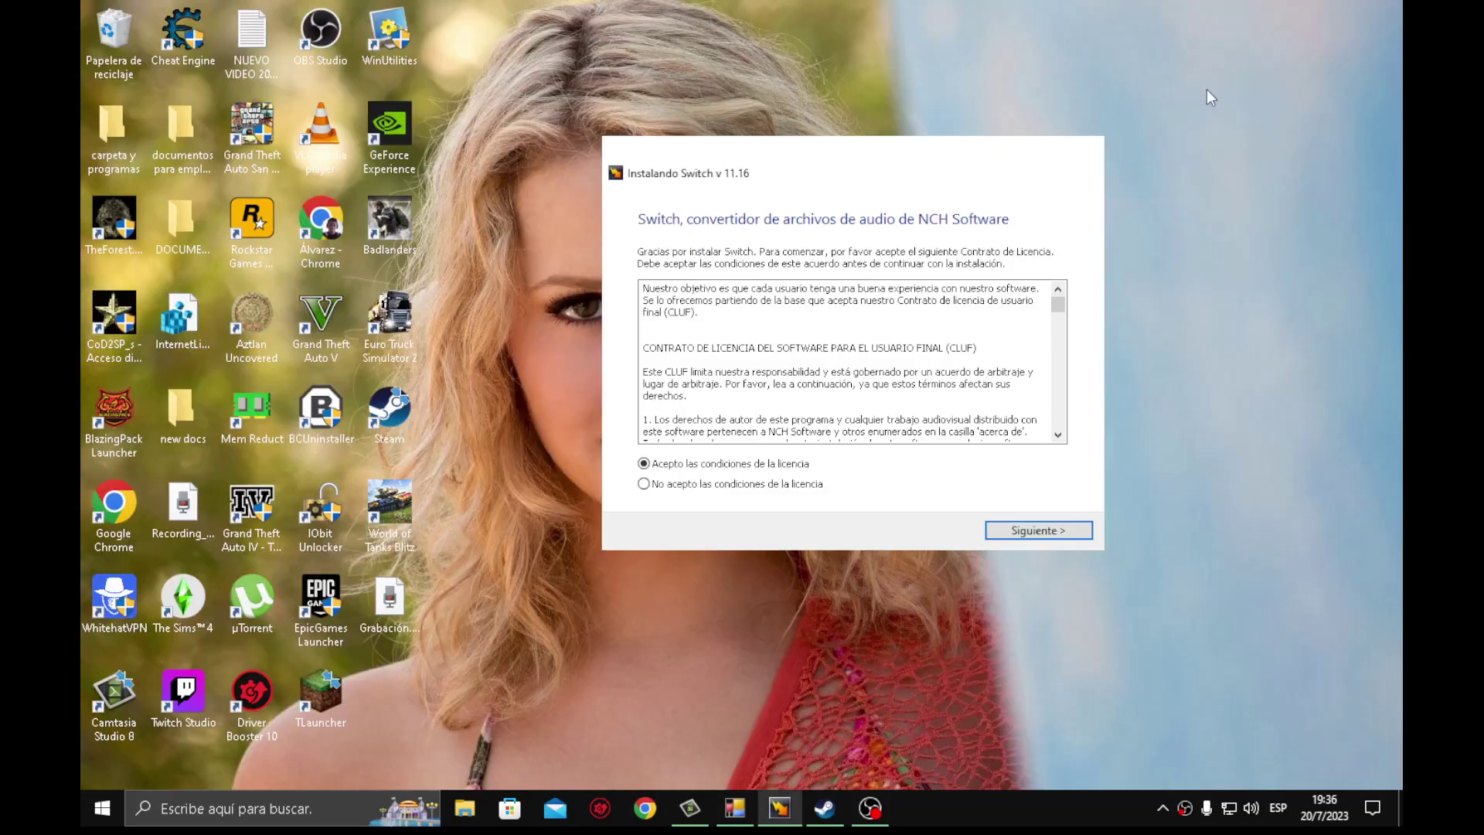
Step: Move the Switch v 11.16 installer nearer the screen centre, look through the licence agreement to its end, and start the installation with the terms accepted
drag(787, 165, 686, 232)
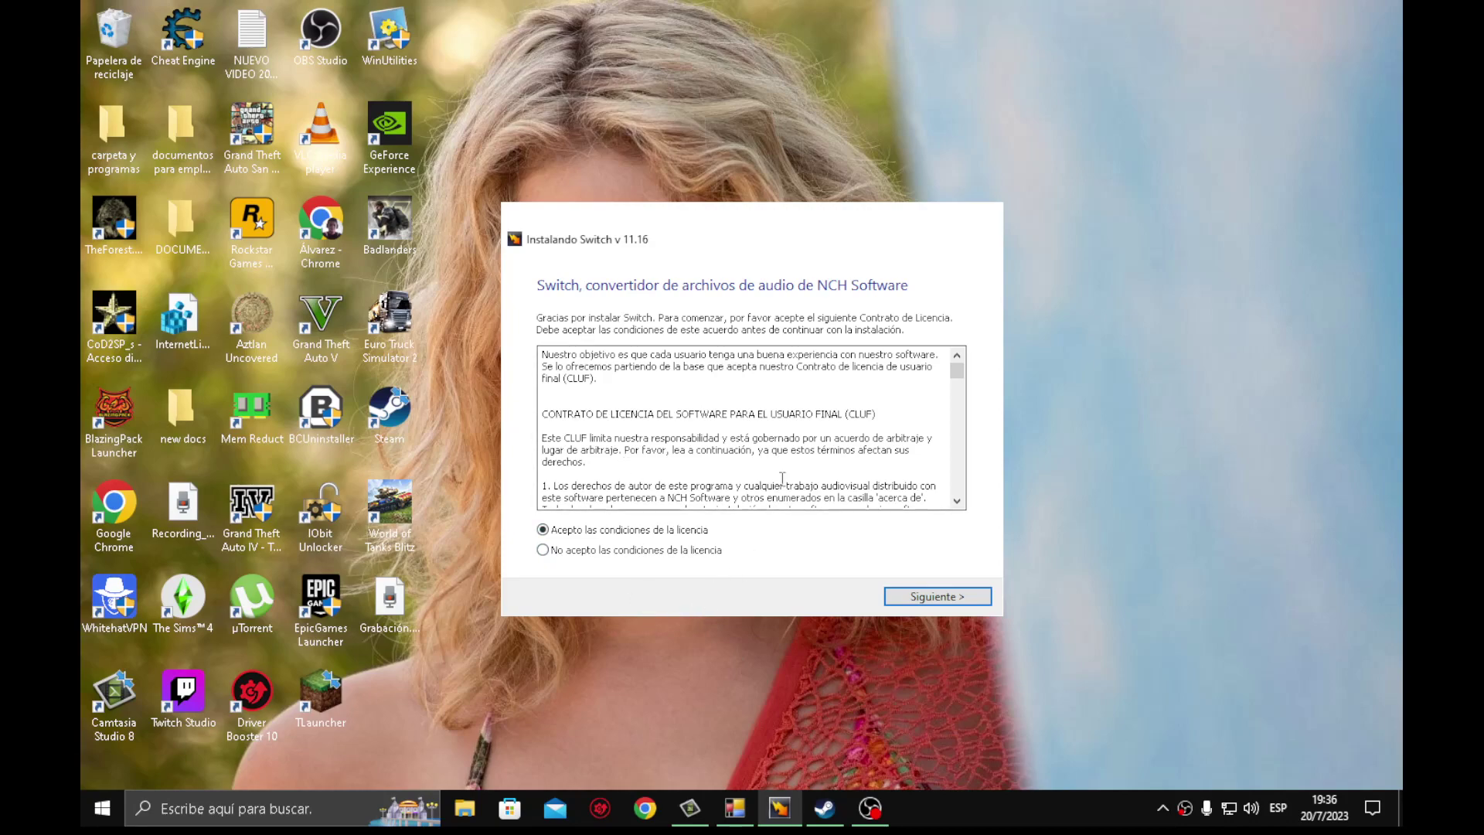
mouse_move(957, 371)
mouse_down()
mouse_move(956, 391)
mouse_move(965, 350)
mouse_up()
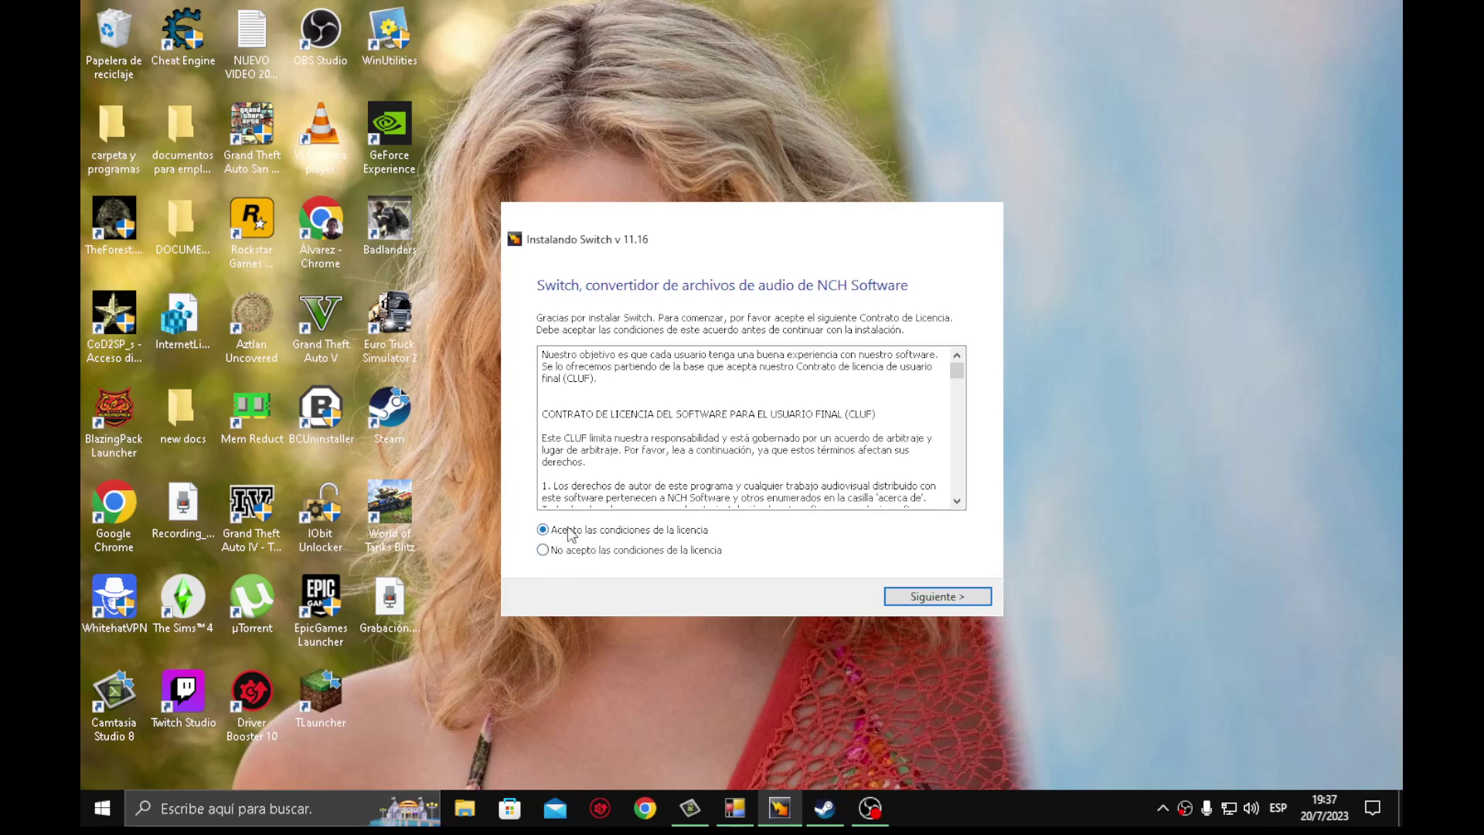
drag(944, 371, 948, 504)
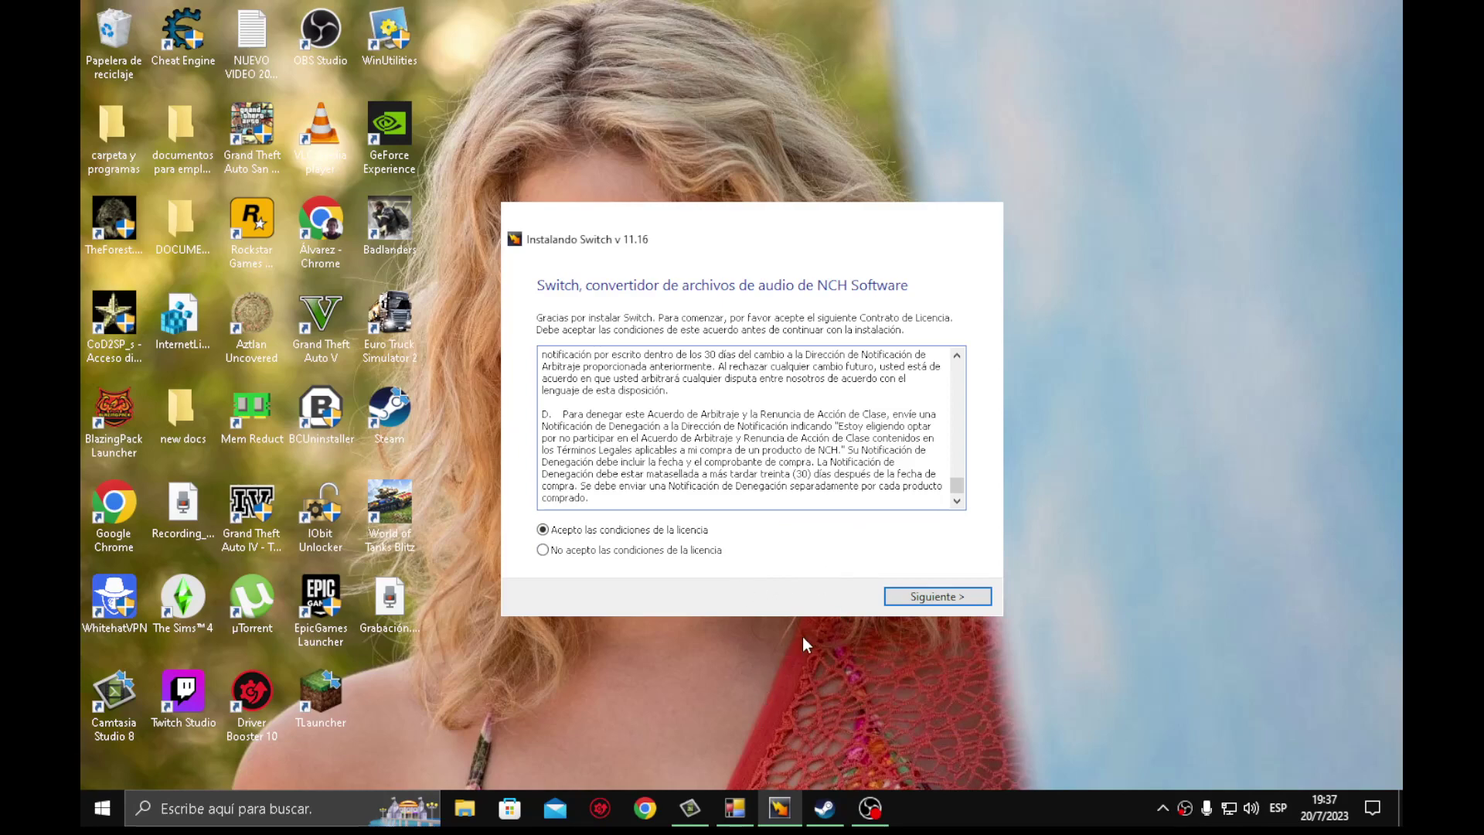
click(498, 643)
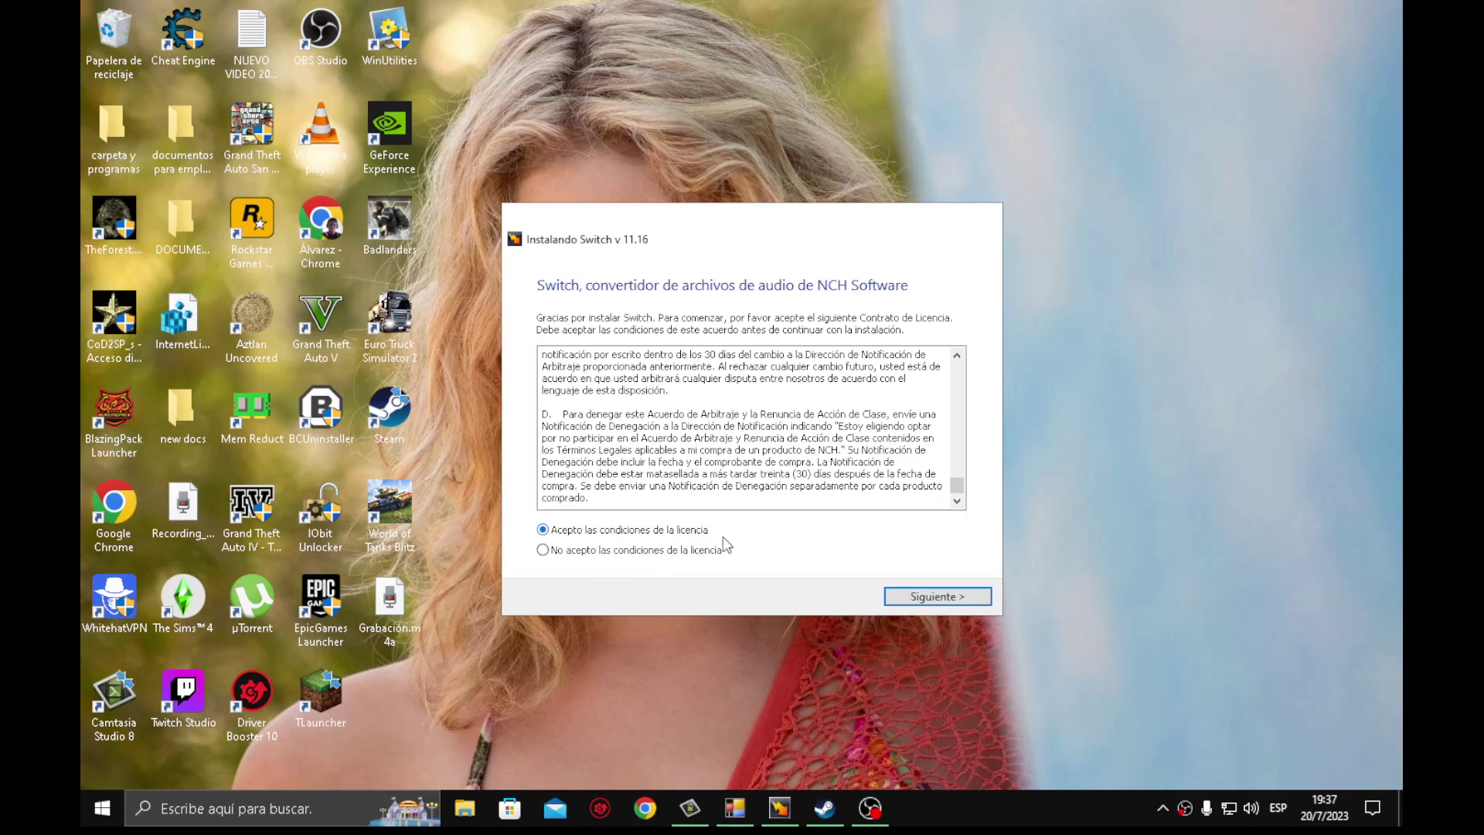
click(934, 595)
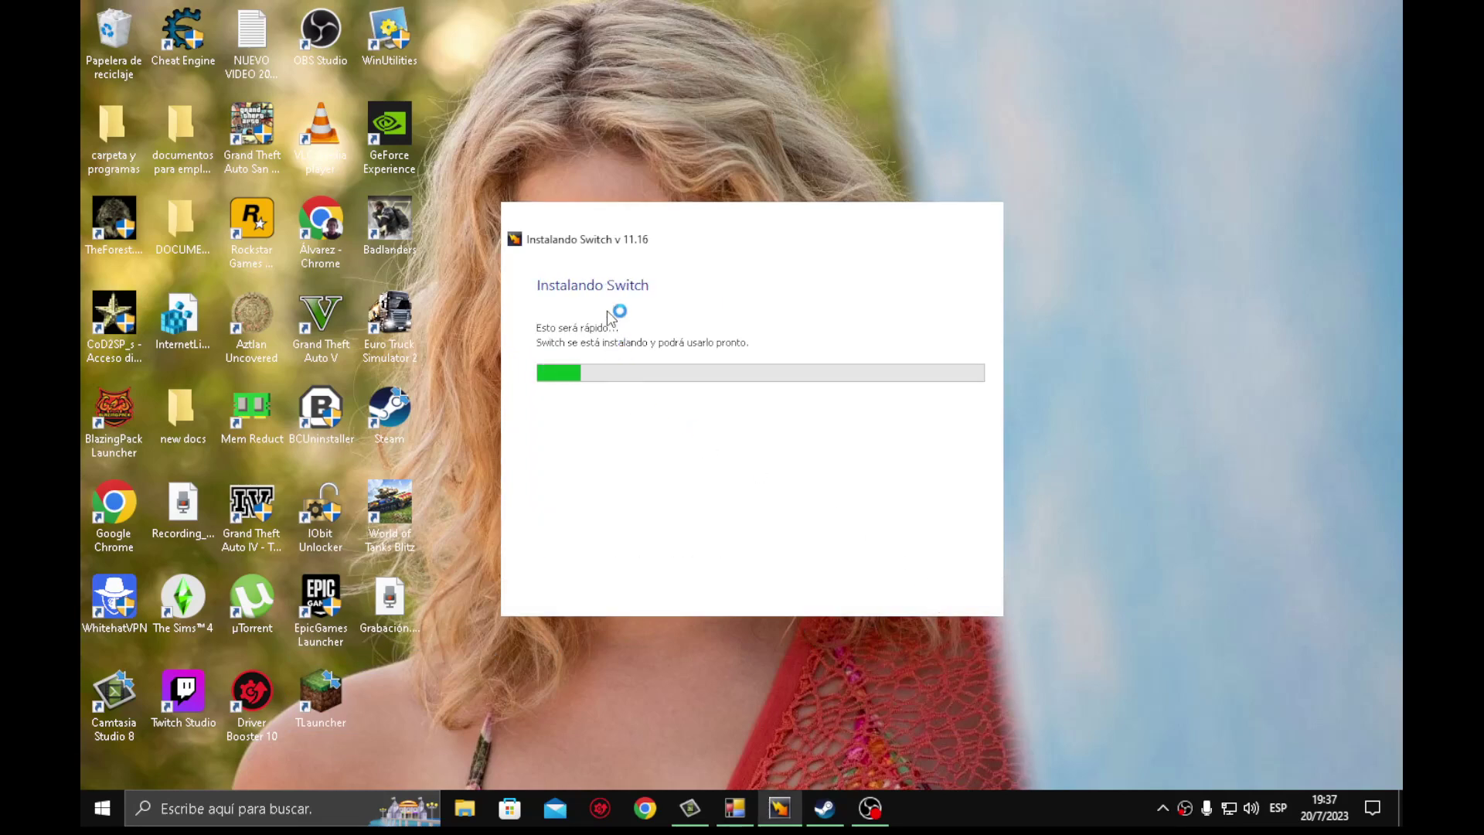
Step: Empty the Recycle Bin while Switch installs, and shift the installer window slightly
right_click(110, 23)
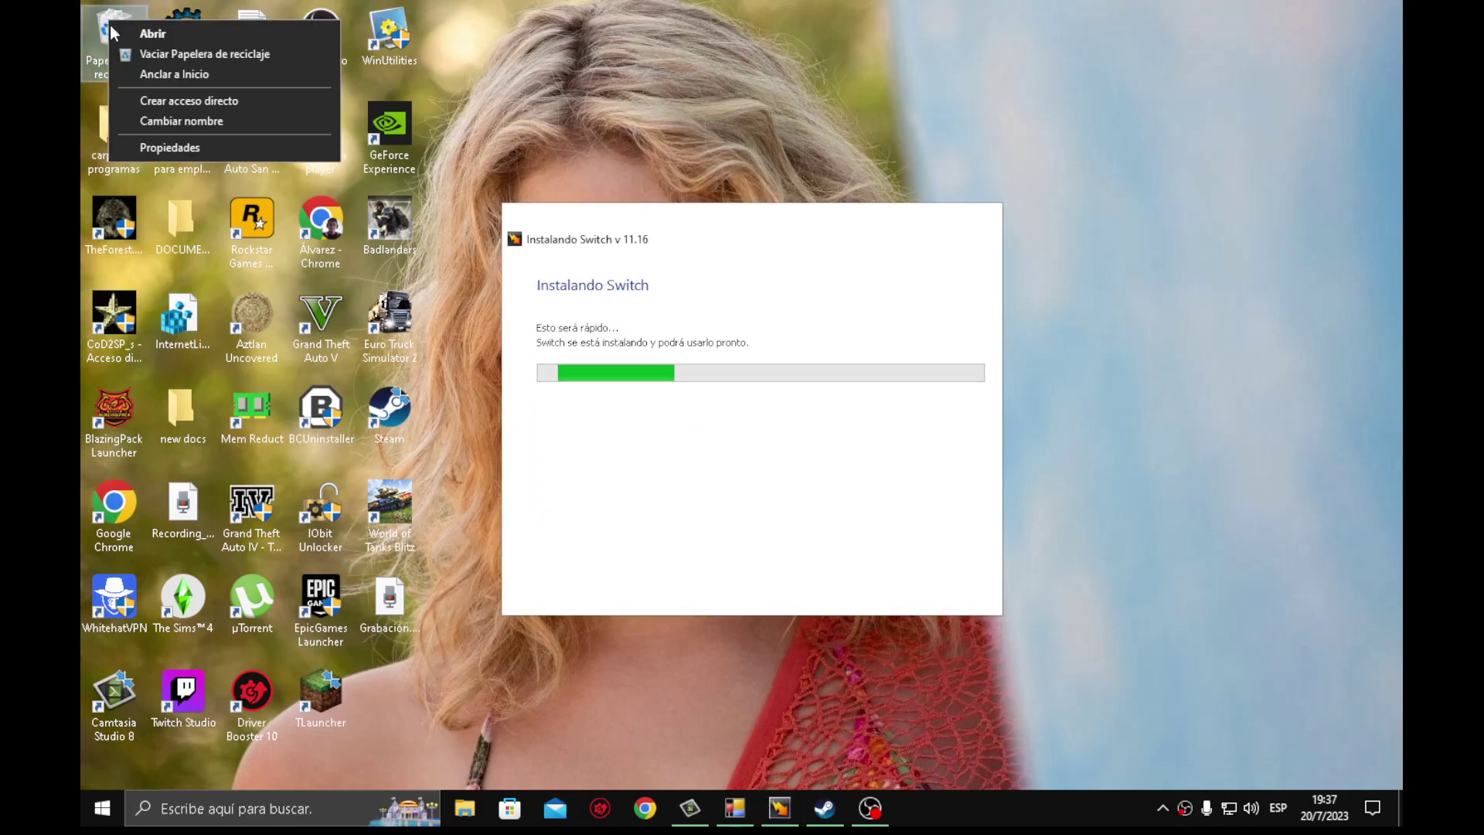
click(135, 53)
click(796, 414)
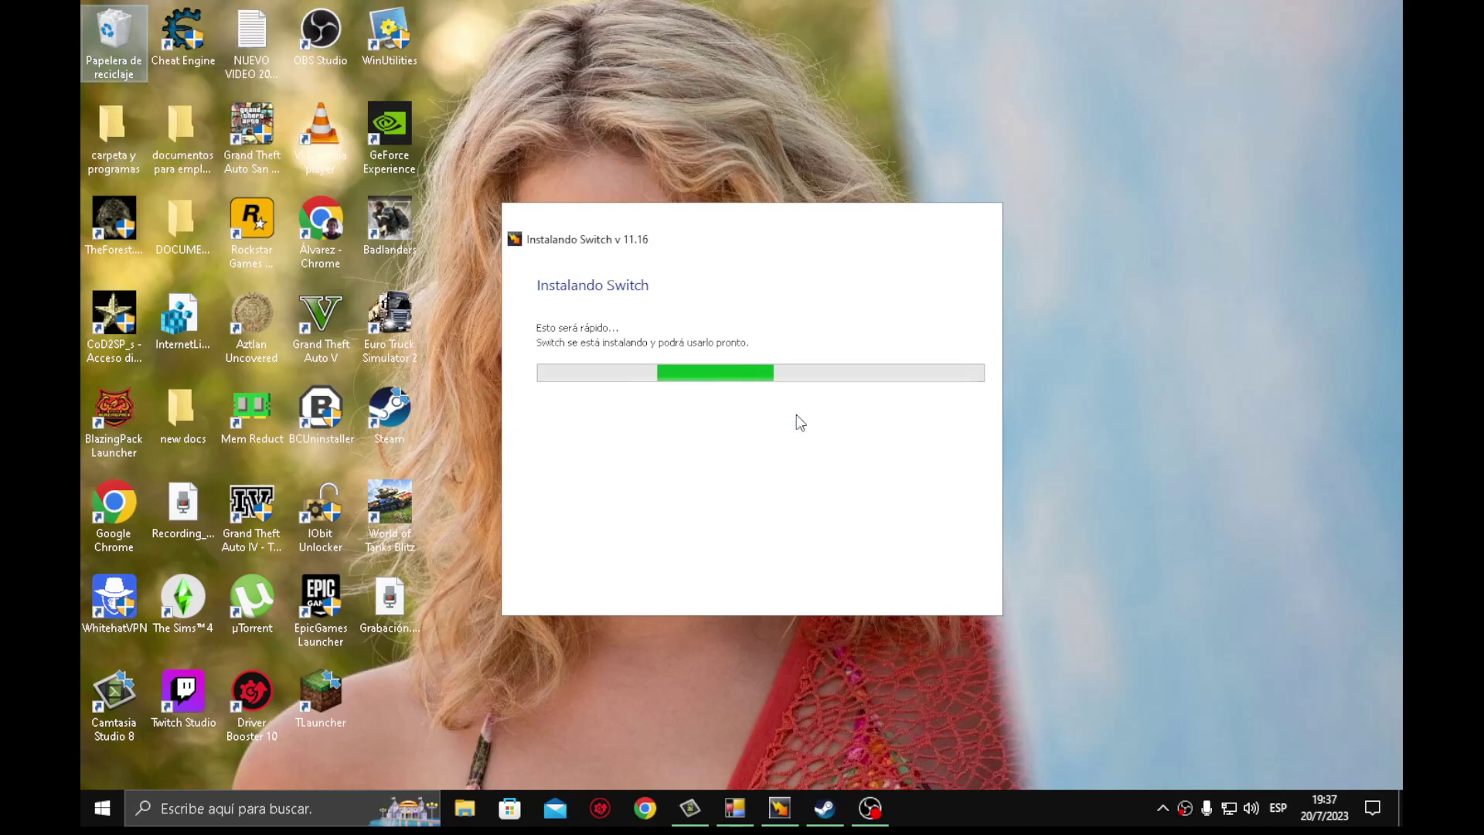
drag(643, 234, 672, 208)
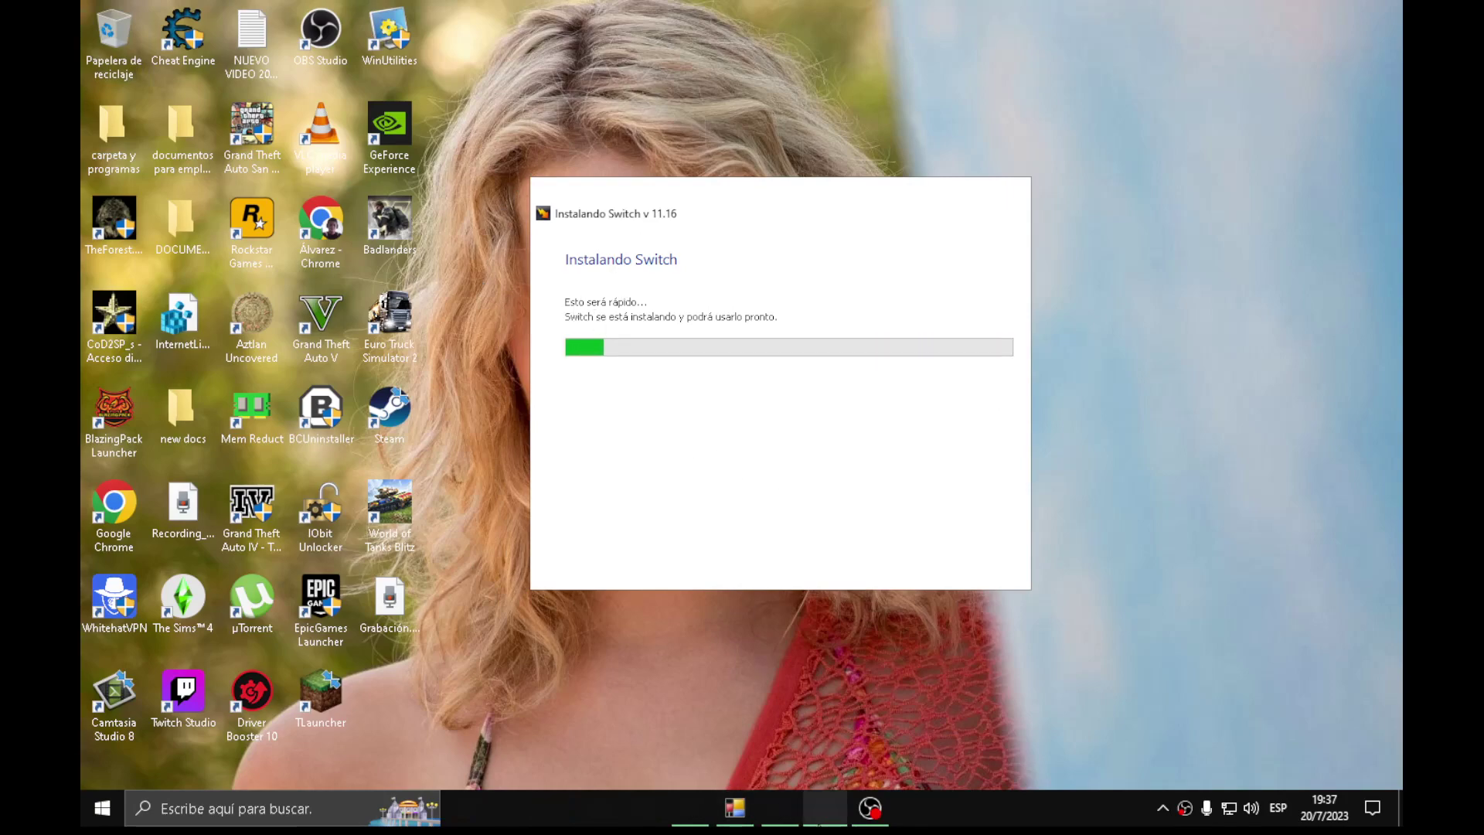
Step: Switch to OBS, pause the screen recording and resume it, and minimize the OBS window
click(869, 808)
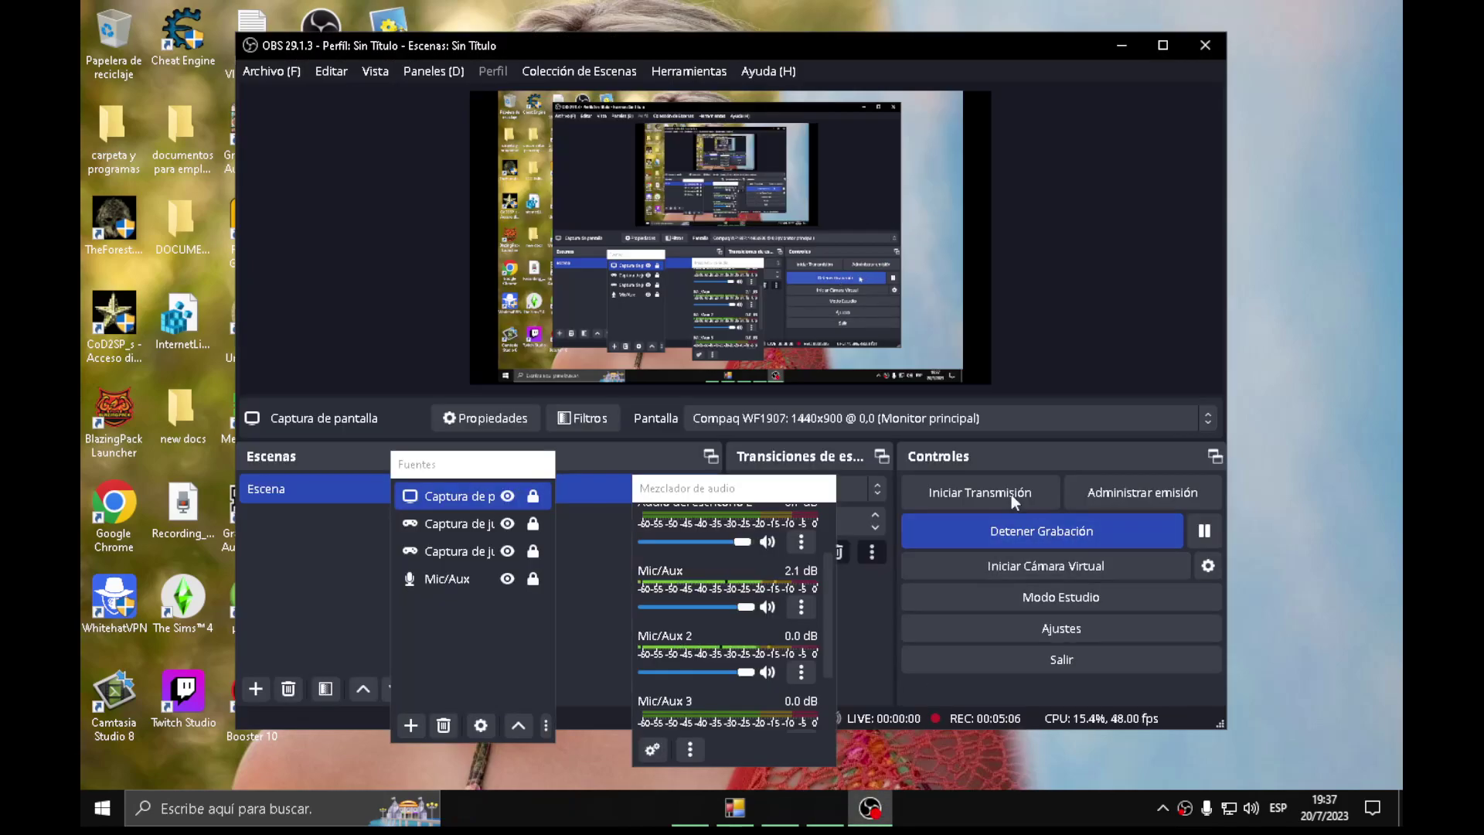
click(1204, 531)
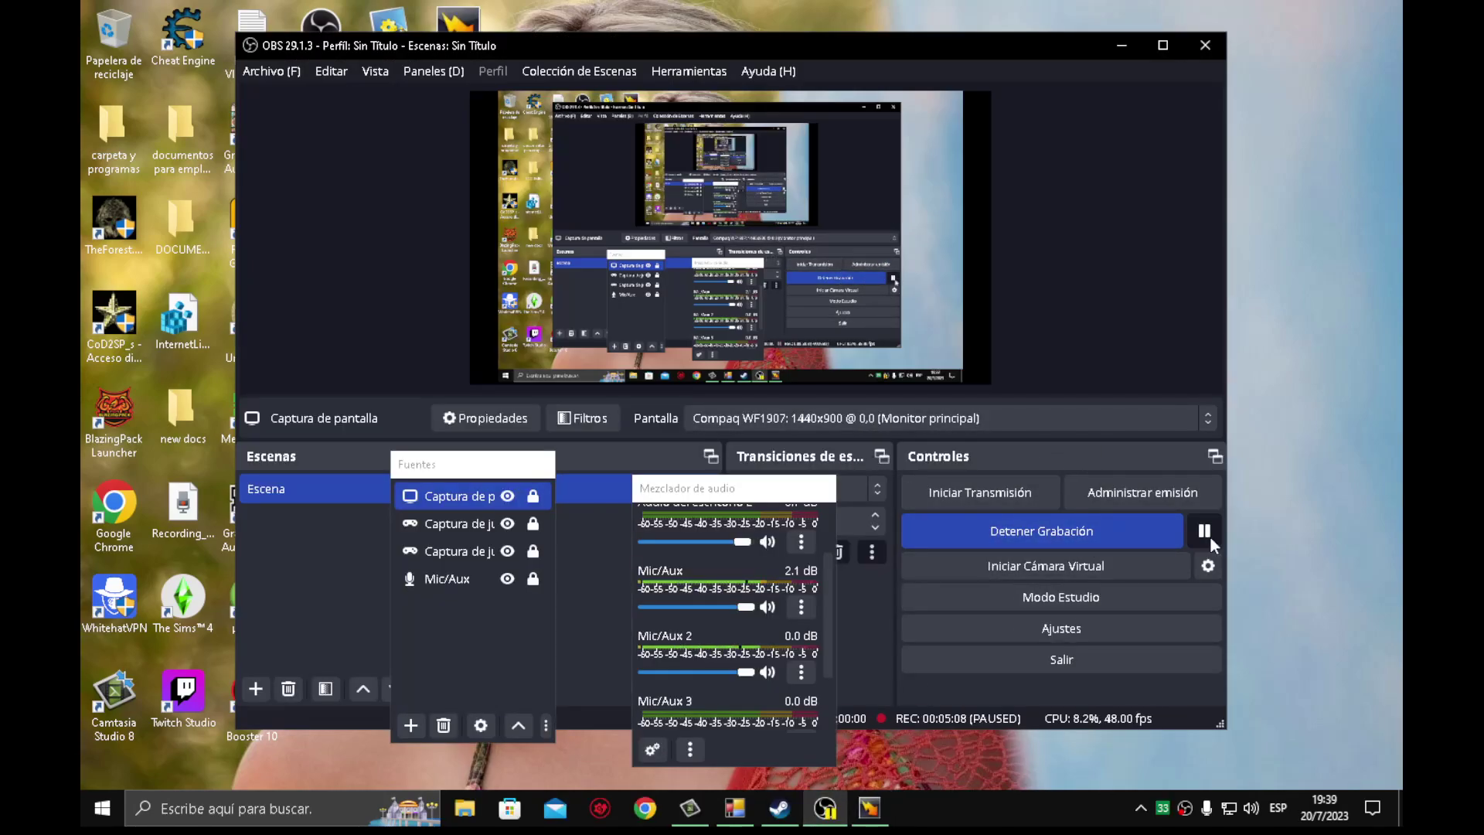
click(1207, 535)
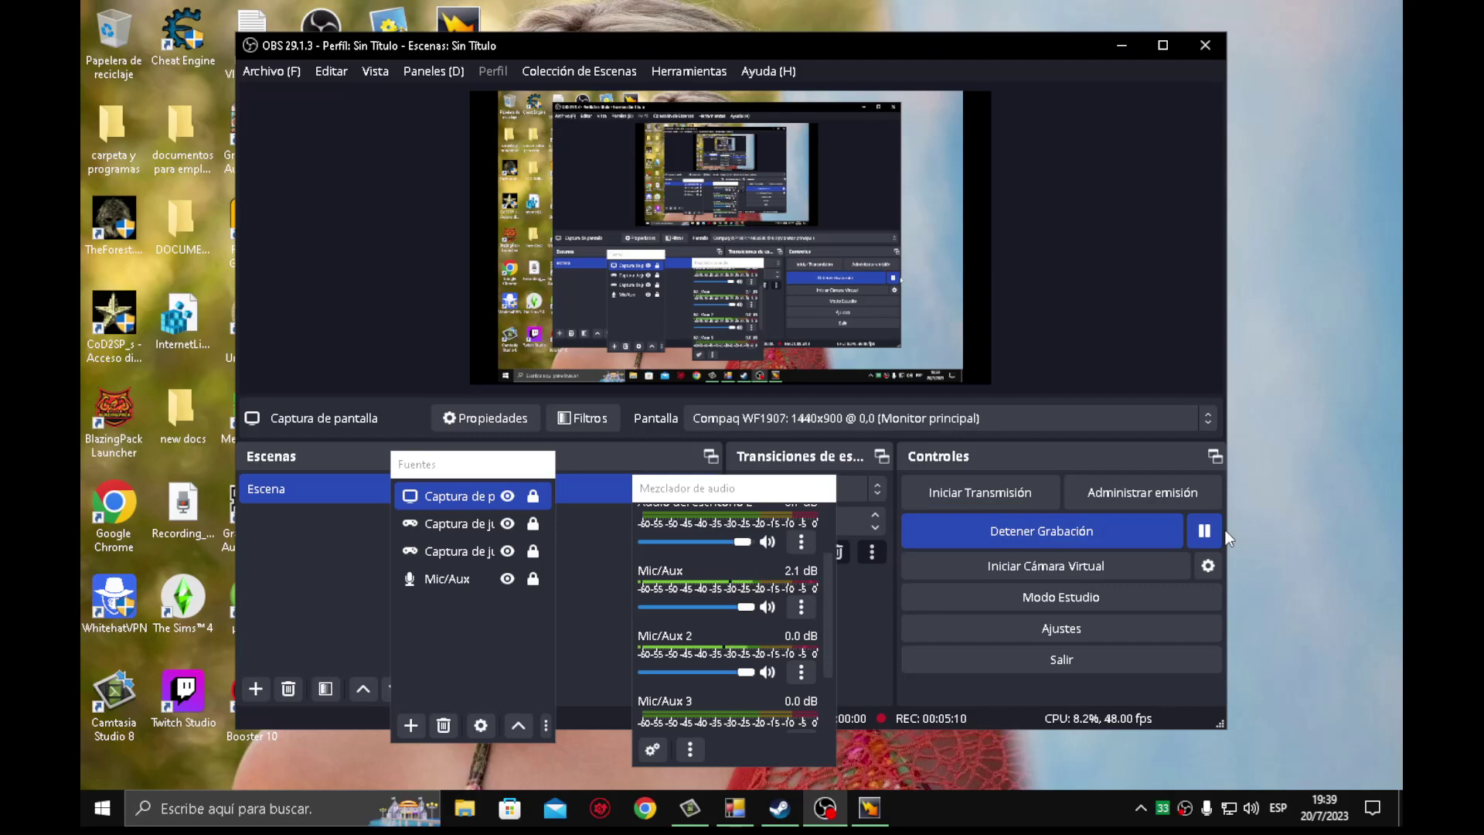
click(1121, 48)
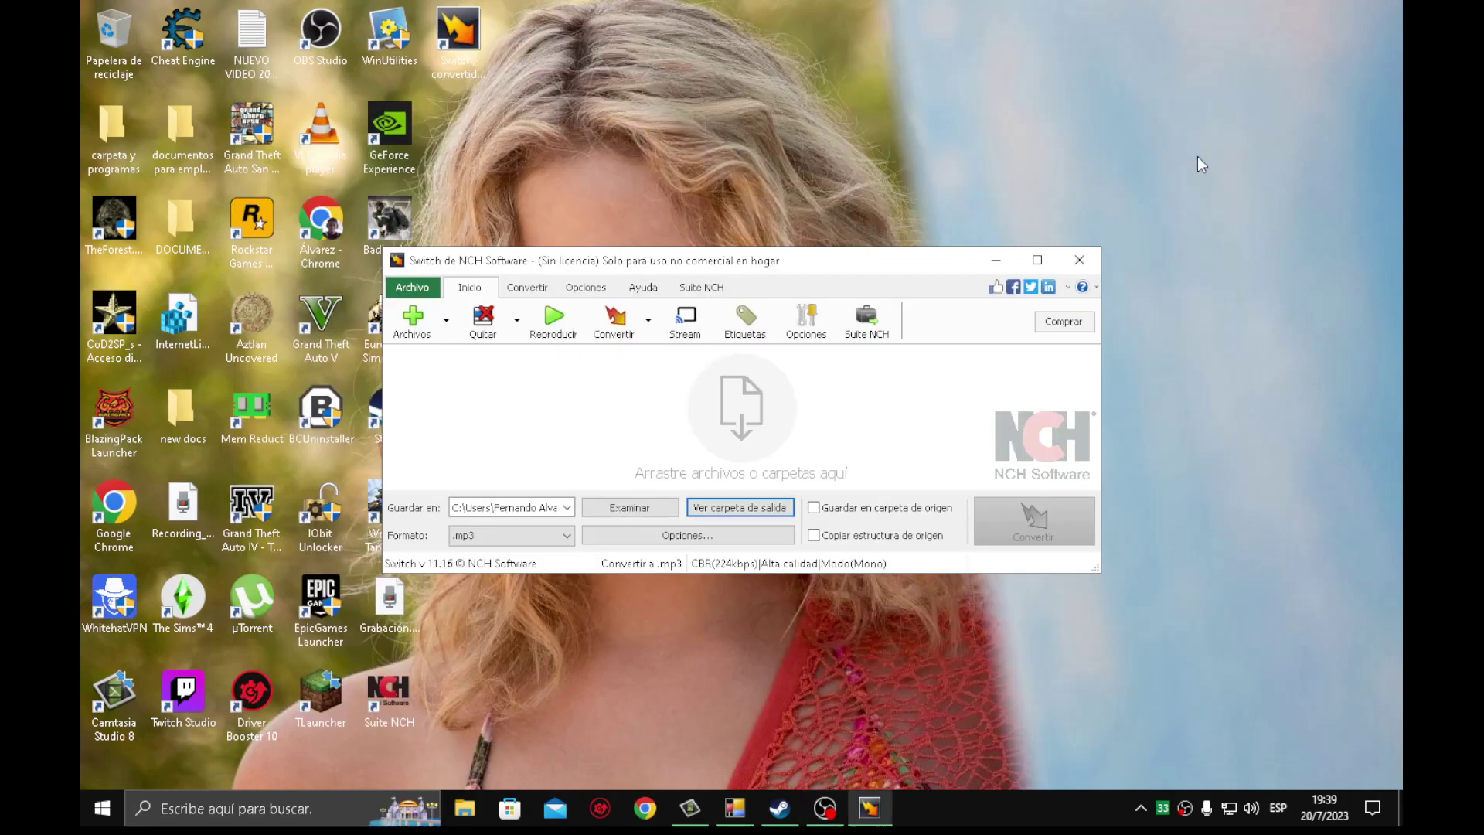
Step: Move the Switch window clear of the desktop icons and add Grabación.m4a from the desktop to its conversion list
drag(688, 248, 850, 197)
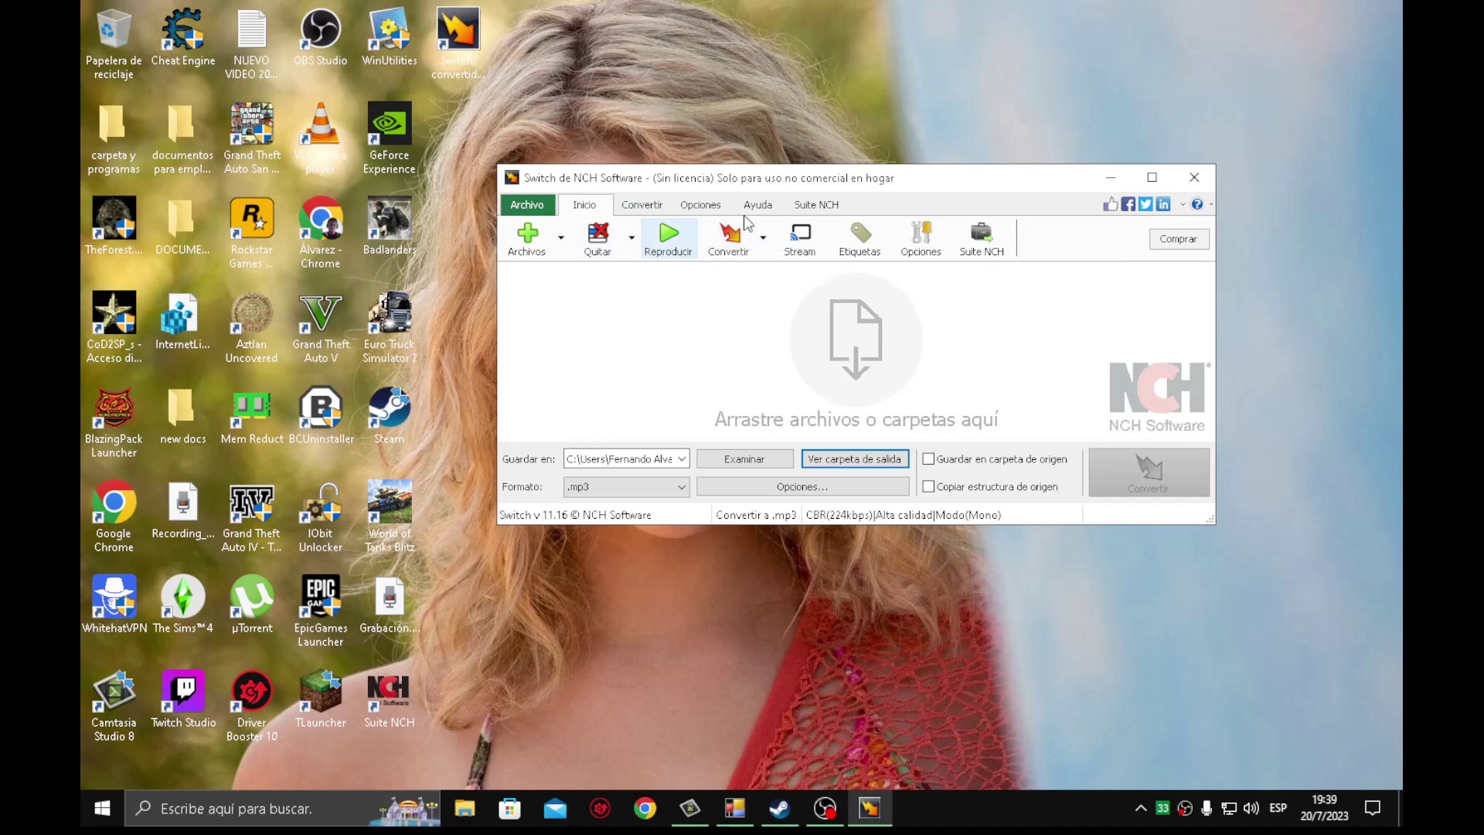
click(470, 39)
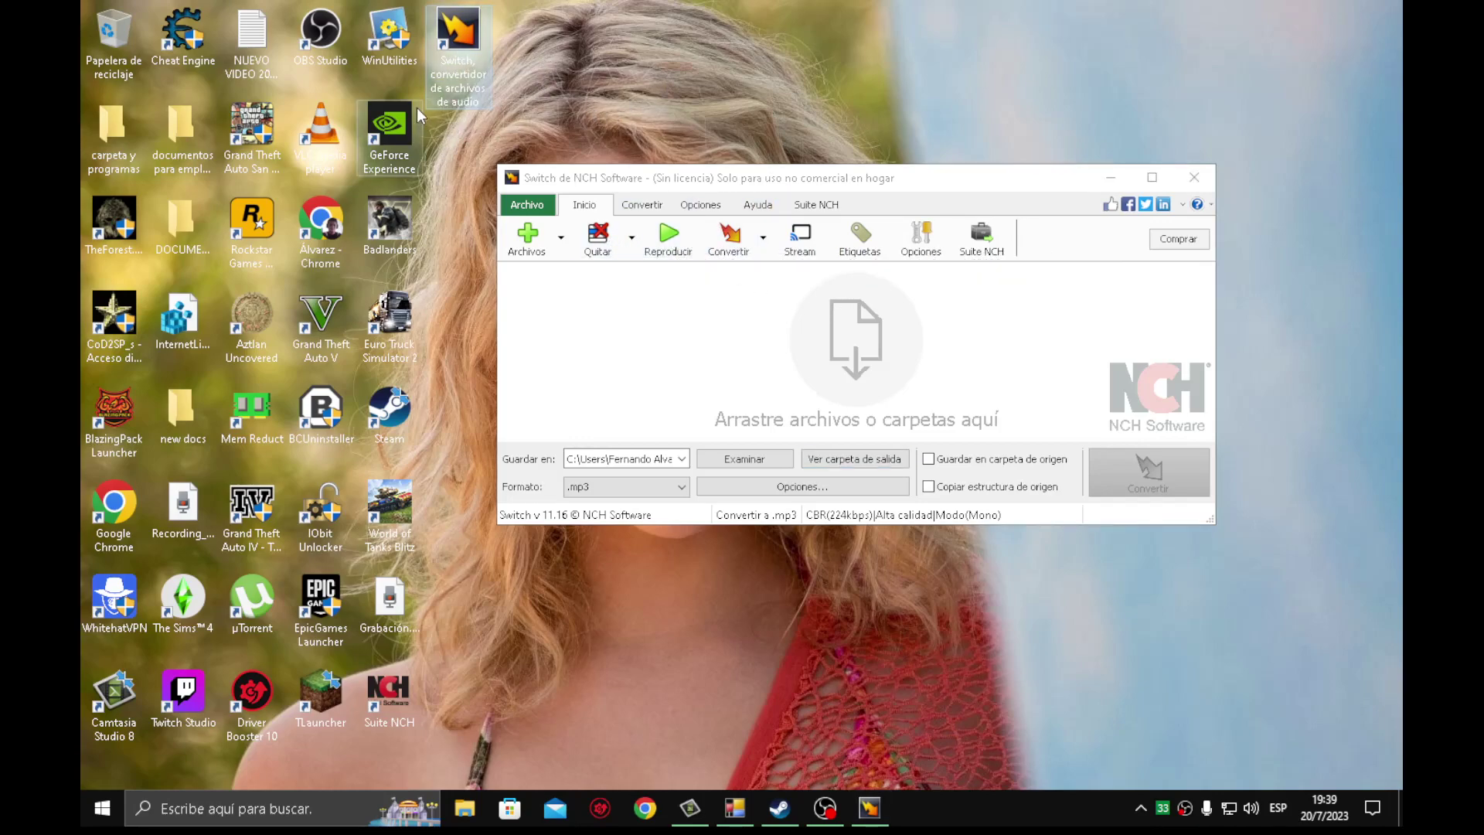
click(483, 206)
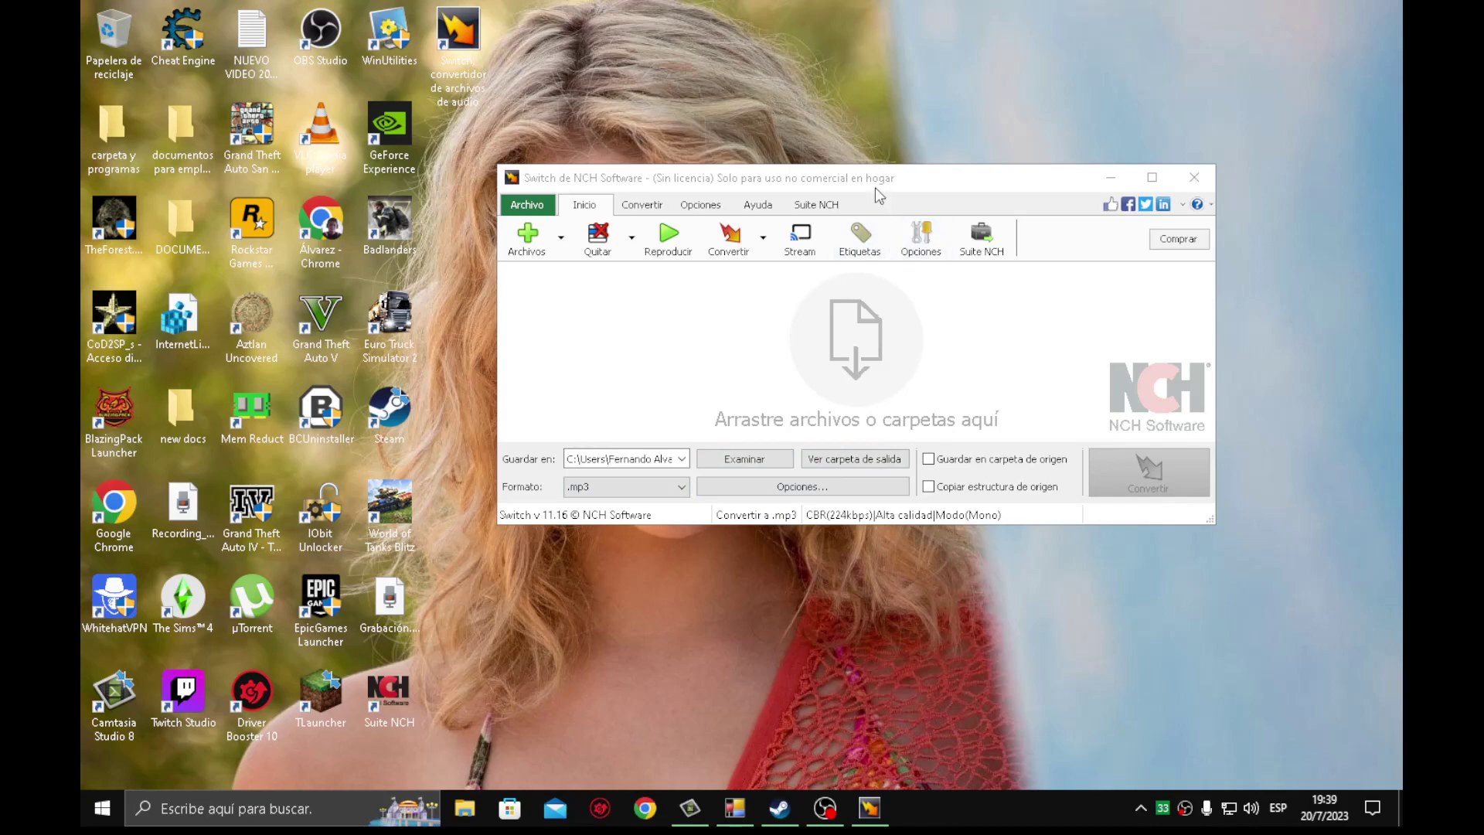
drag(881, 182, 992, 128)
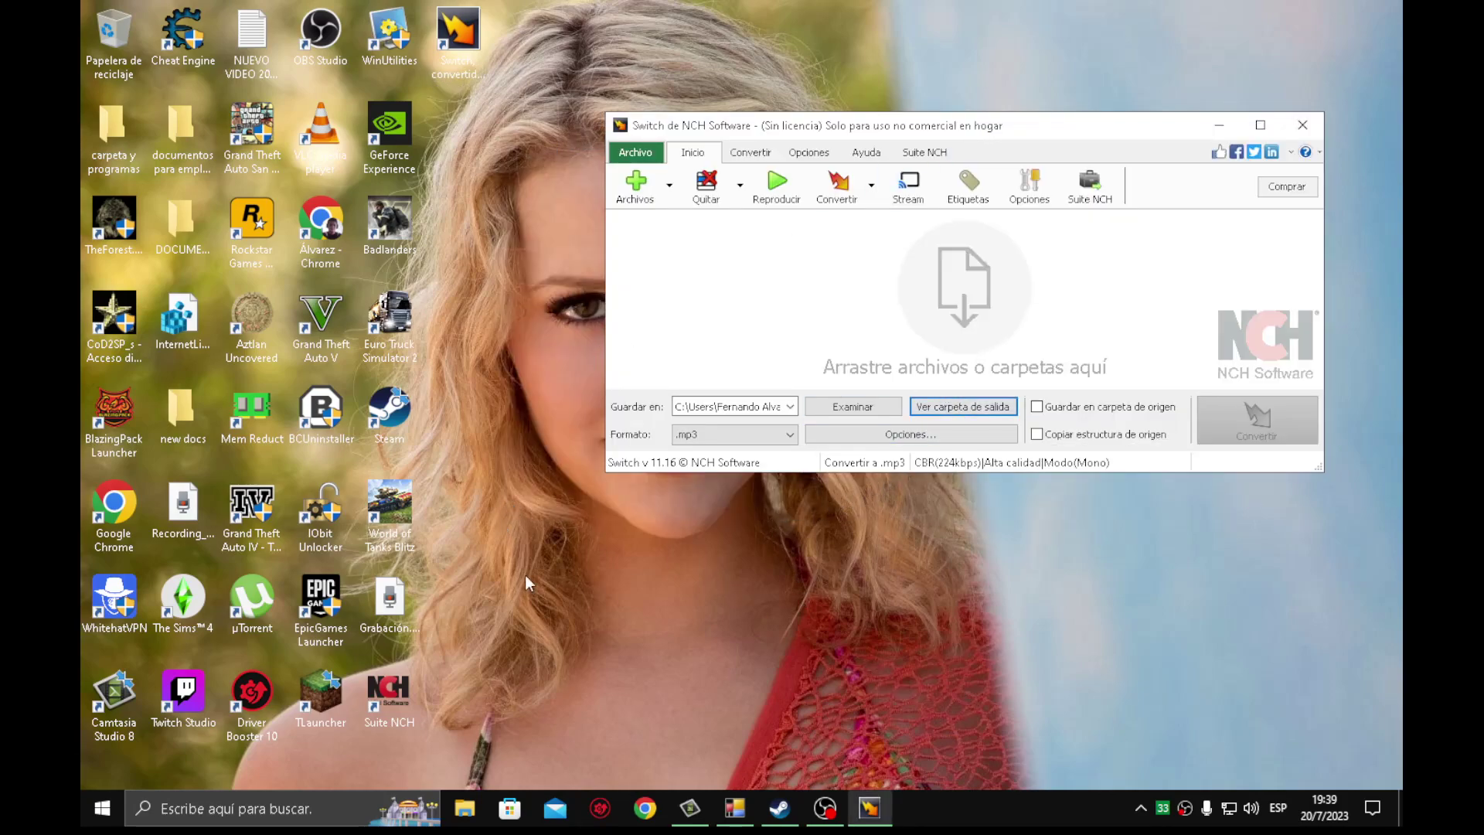
click(468, 685)
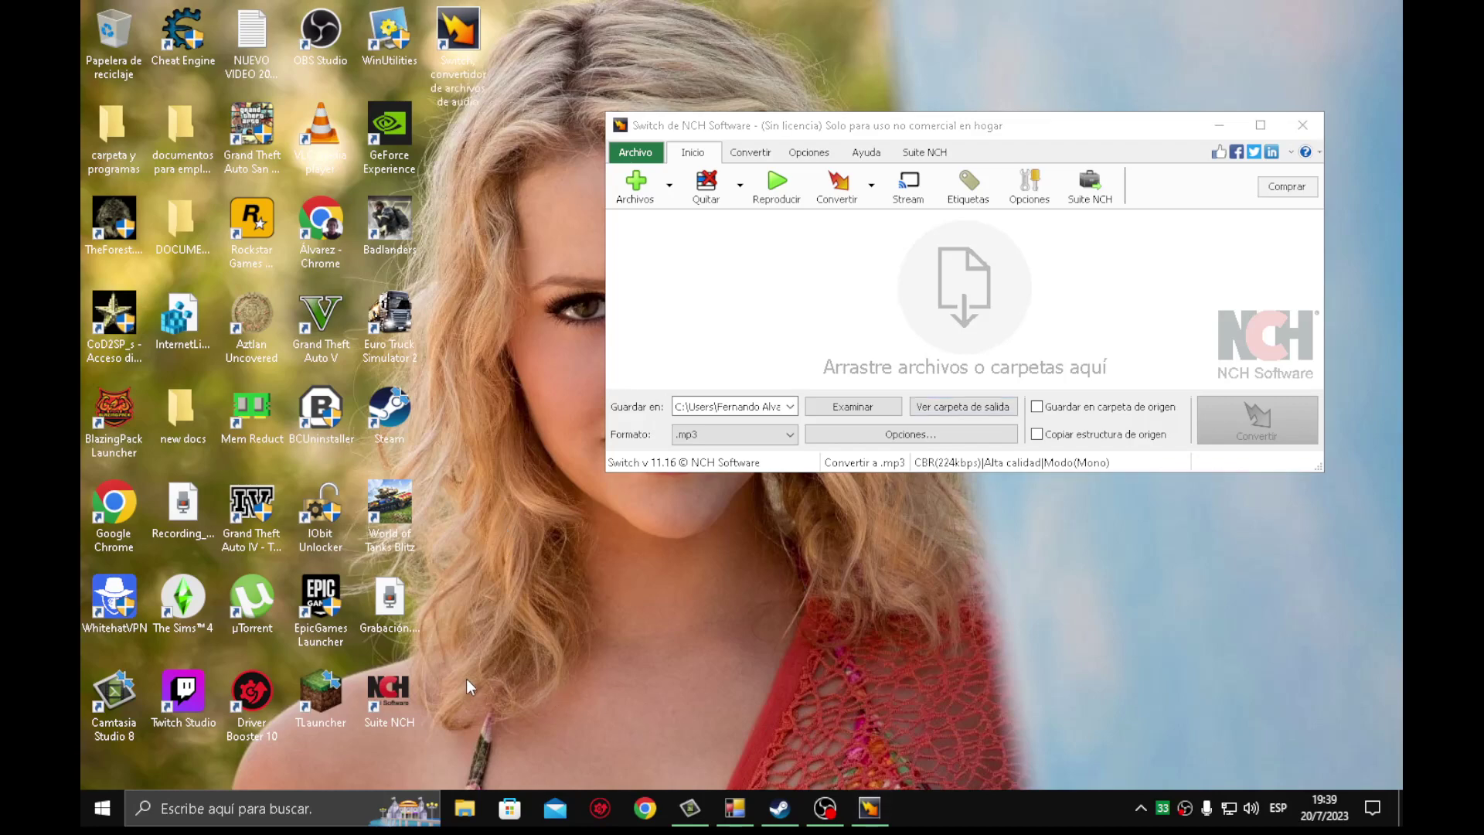
click(396, 634)
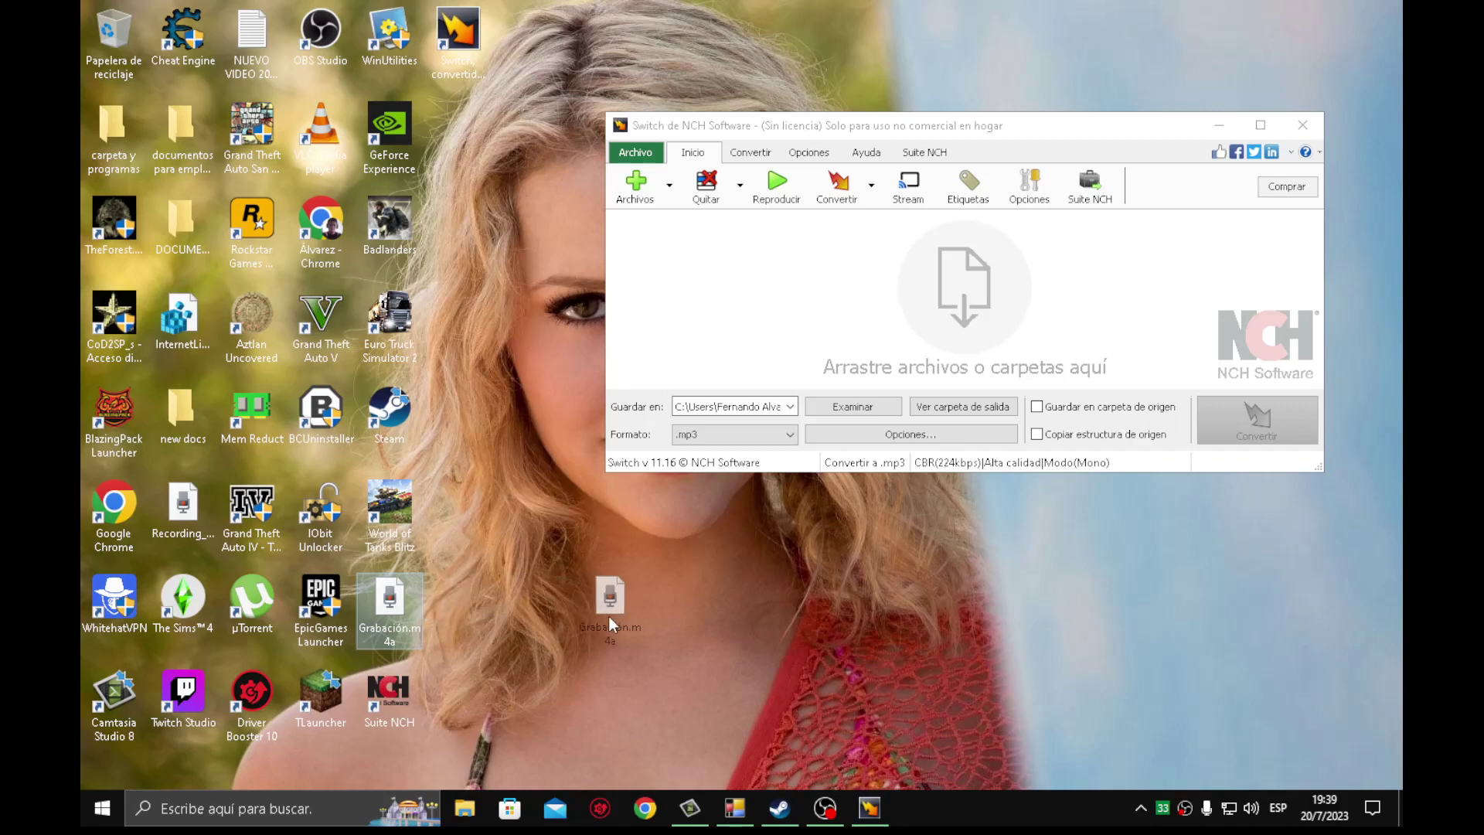
drag(656, 424, 970, 320)
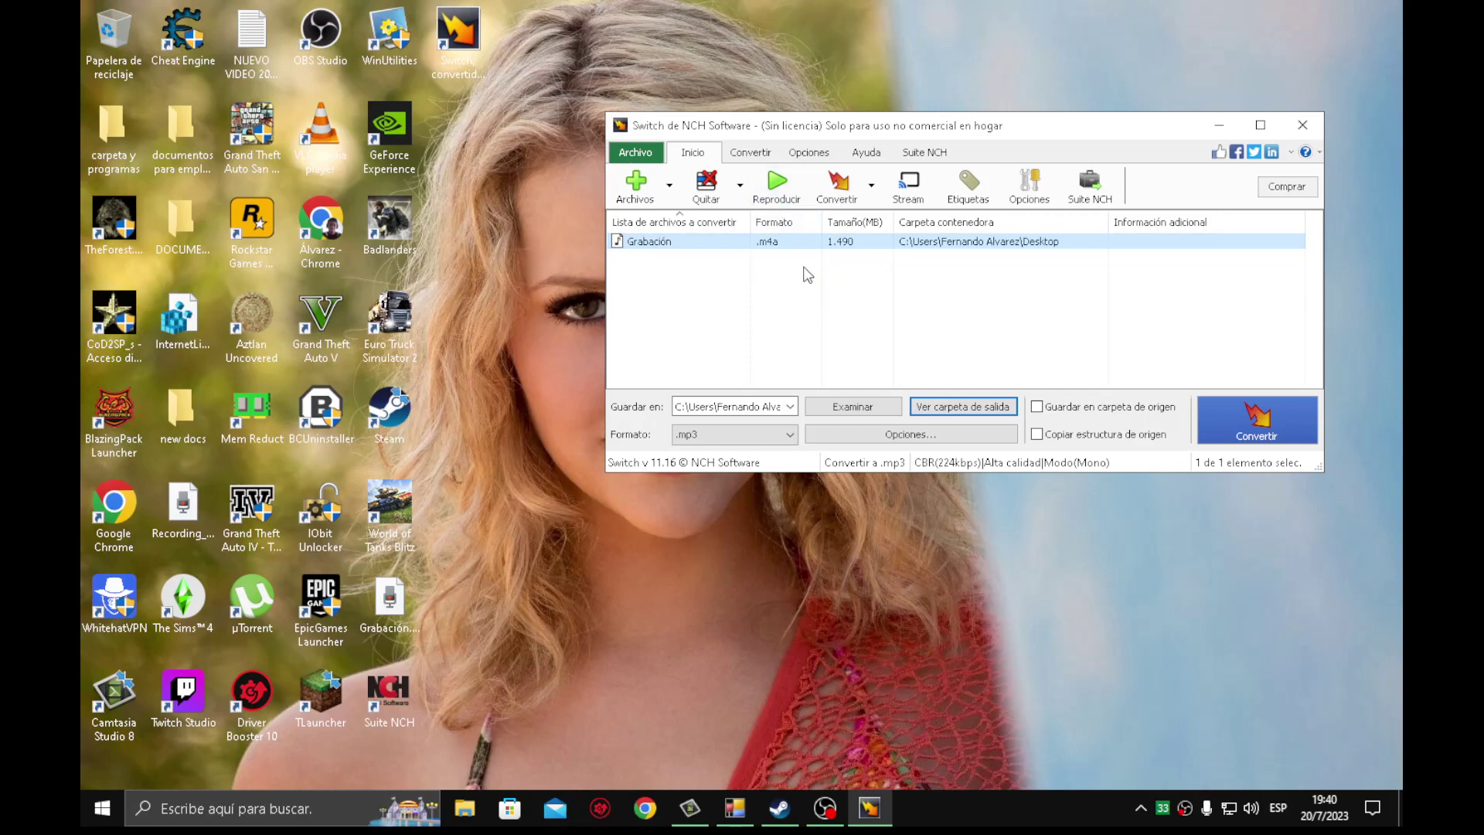
Step: Convert Grabación.m4a with .mp3 kept as the output format and Escritorio set as the output folder
click(792, 438)
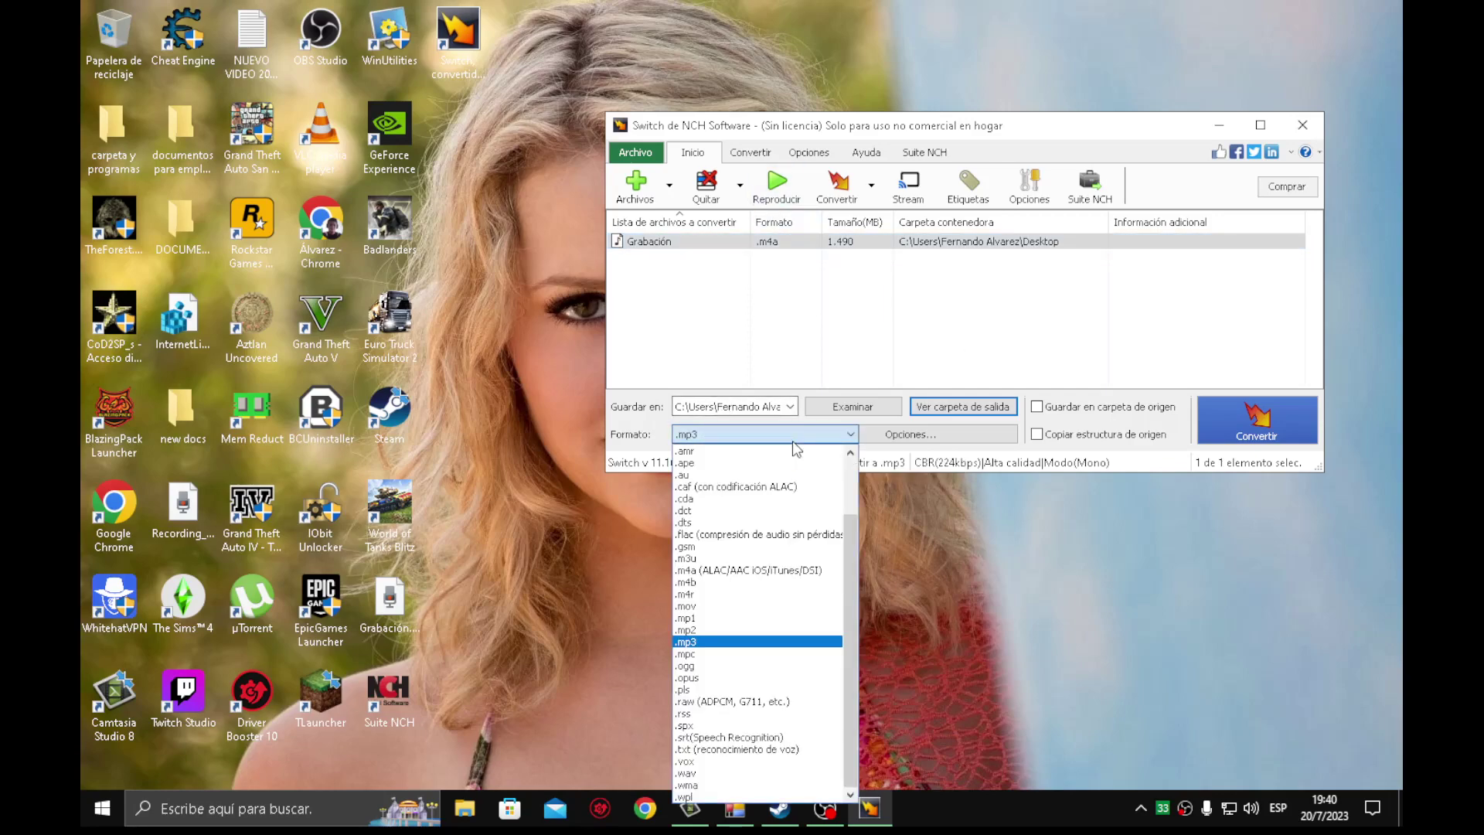
click(751, 432)
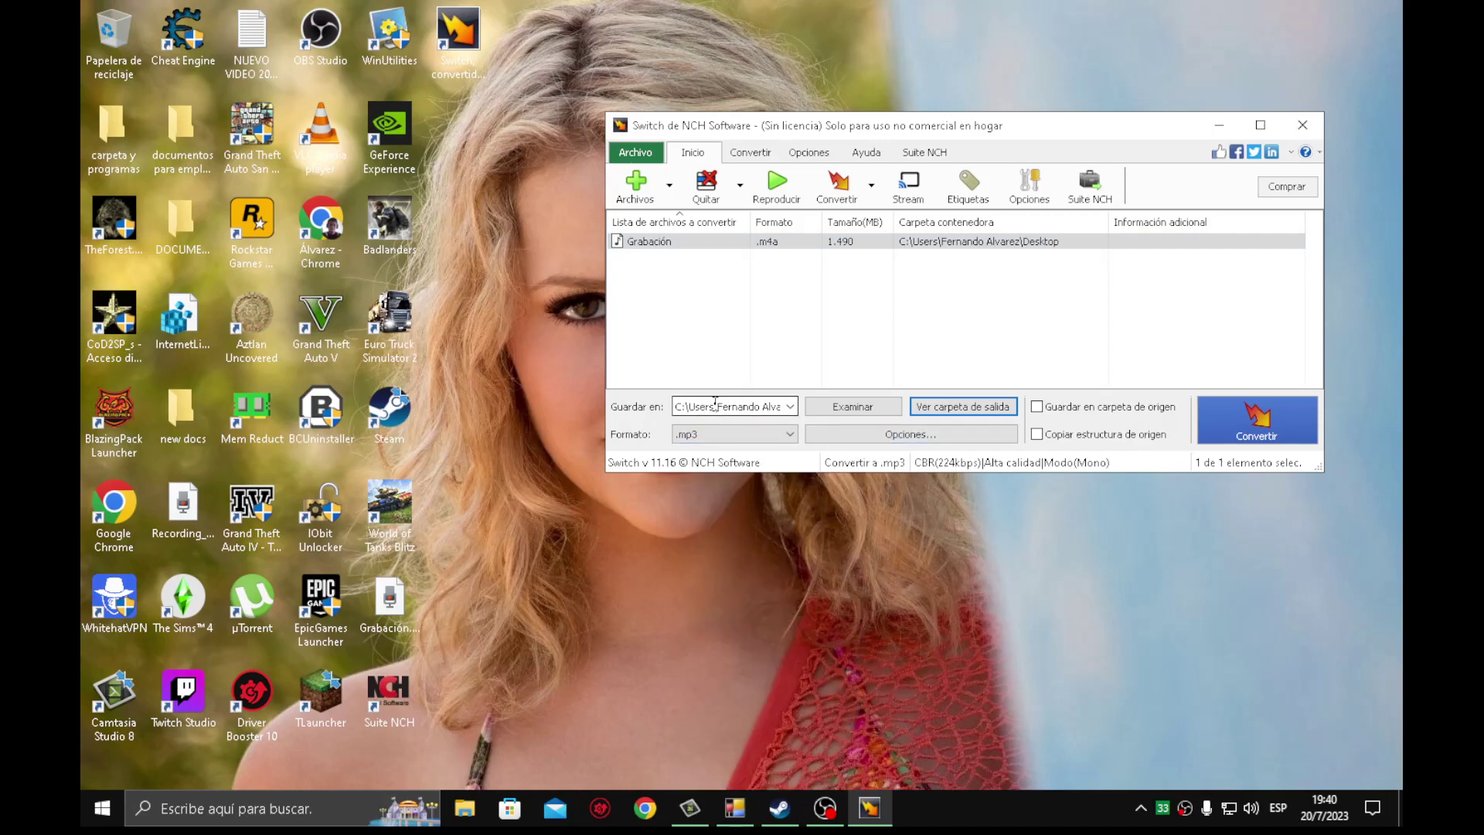
click(831, 405)
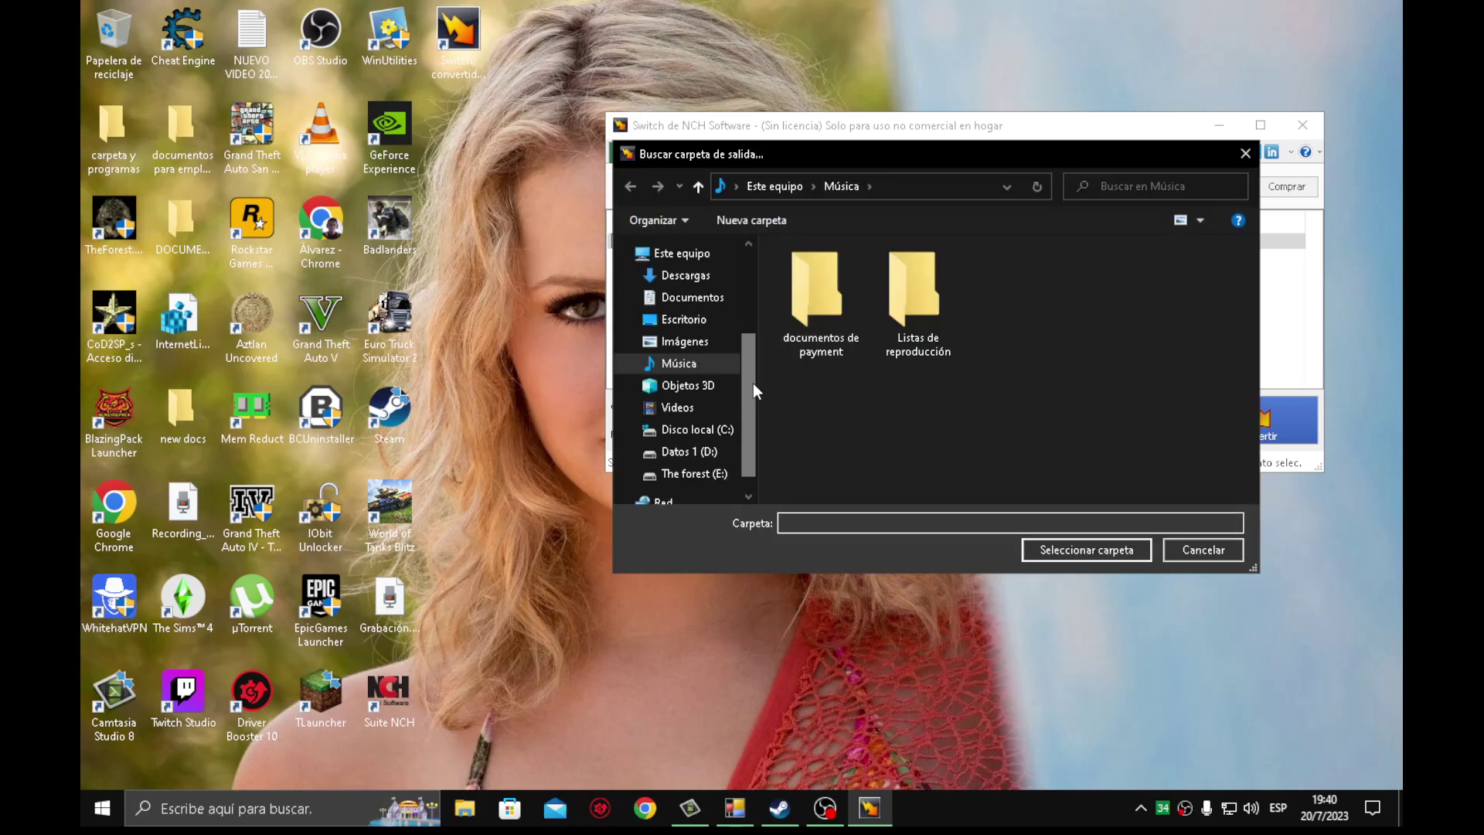
click(686, 319)
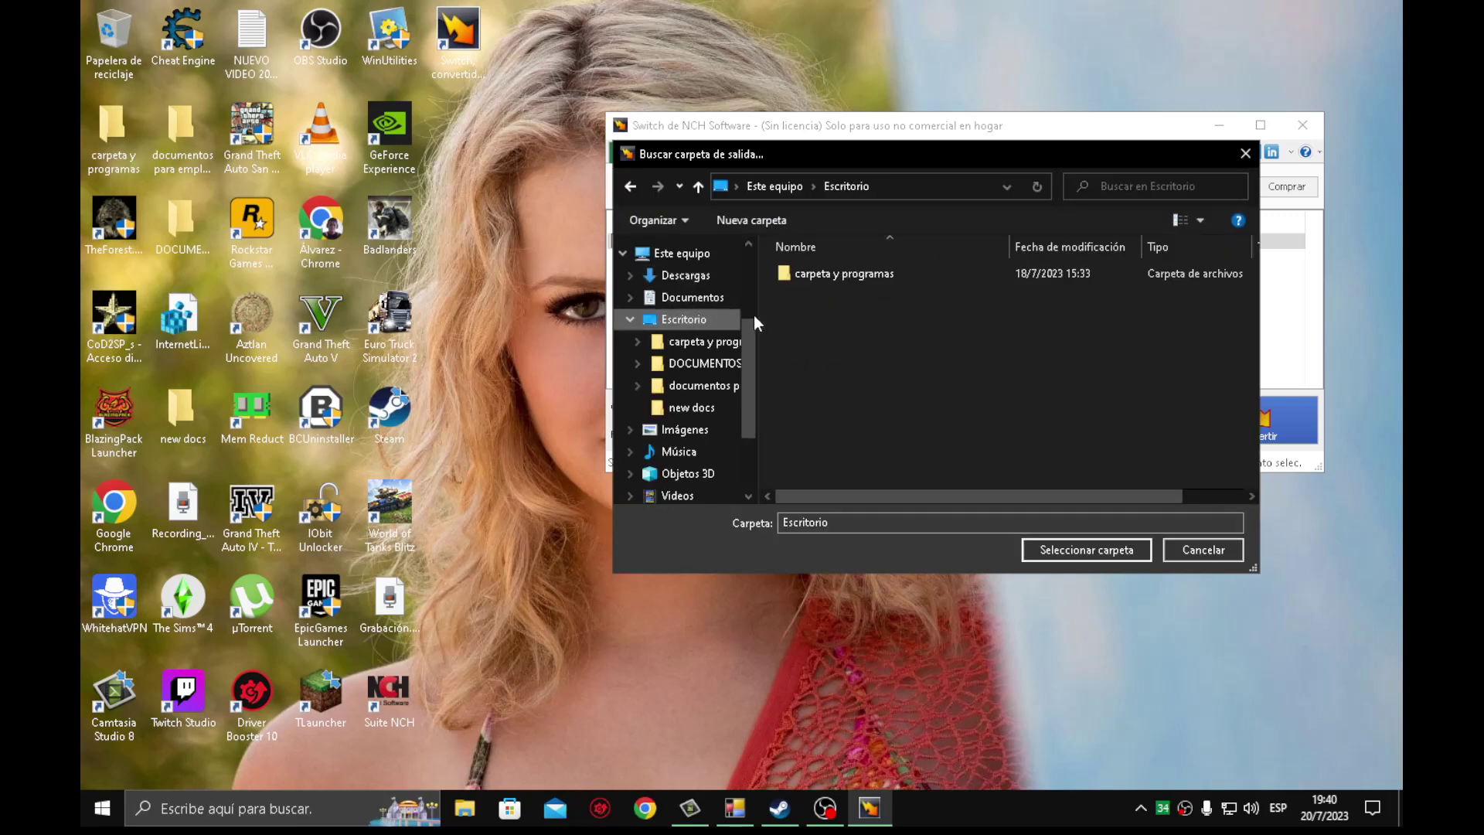
click(1079, 543)
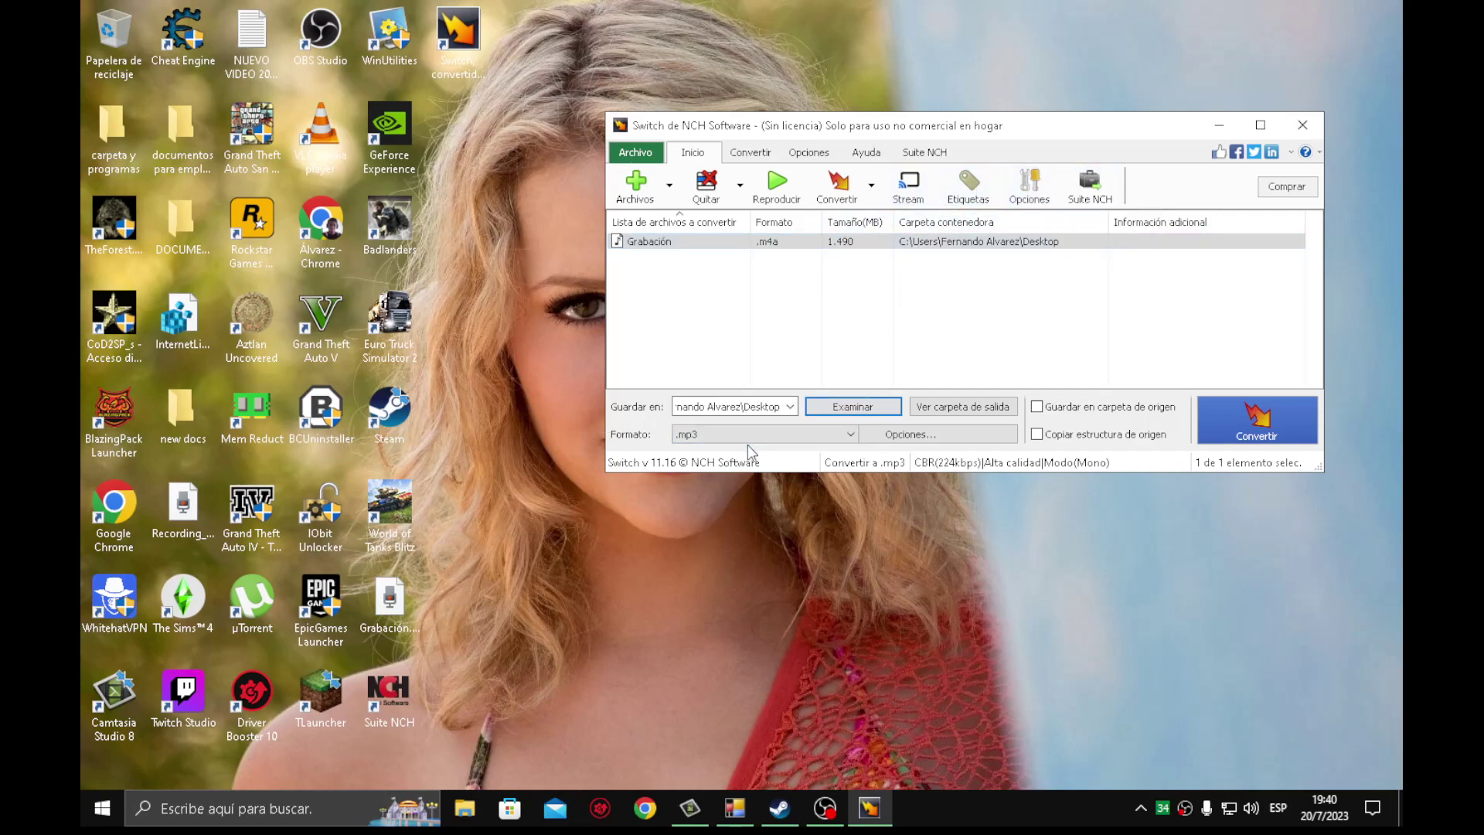
click(1234, 447)
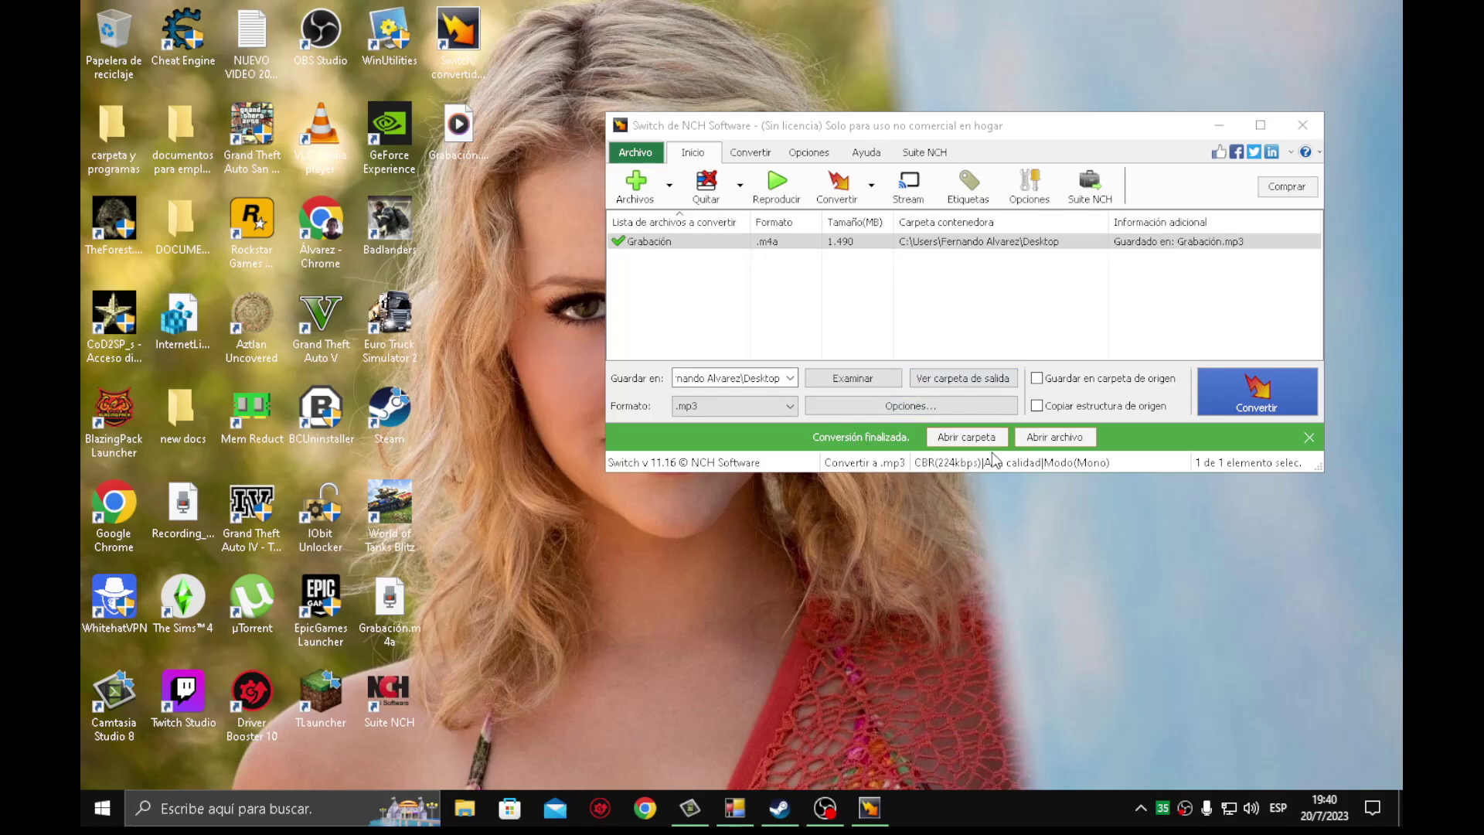
Step: Open the converted Grabación.mp3 in Reproductor multimedia and minimize the Switch window
click(1070, 441)
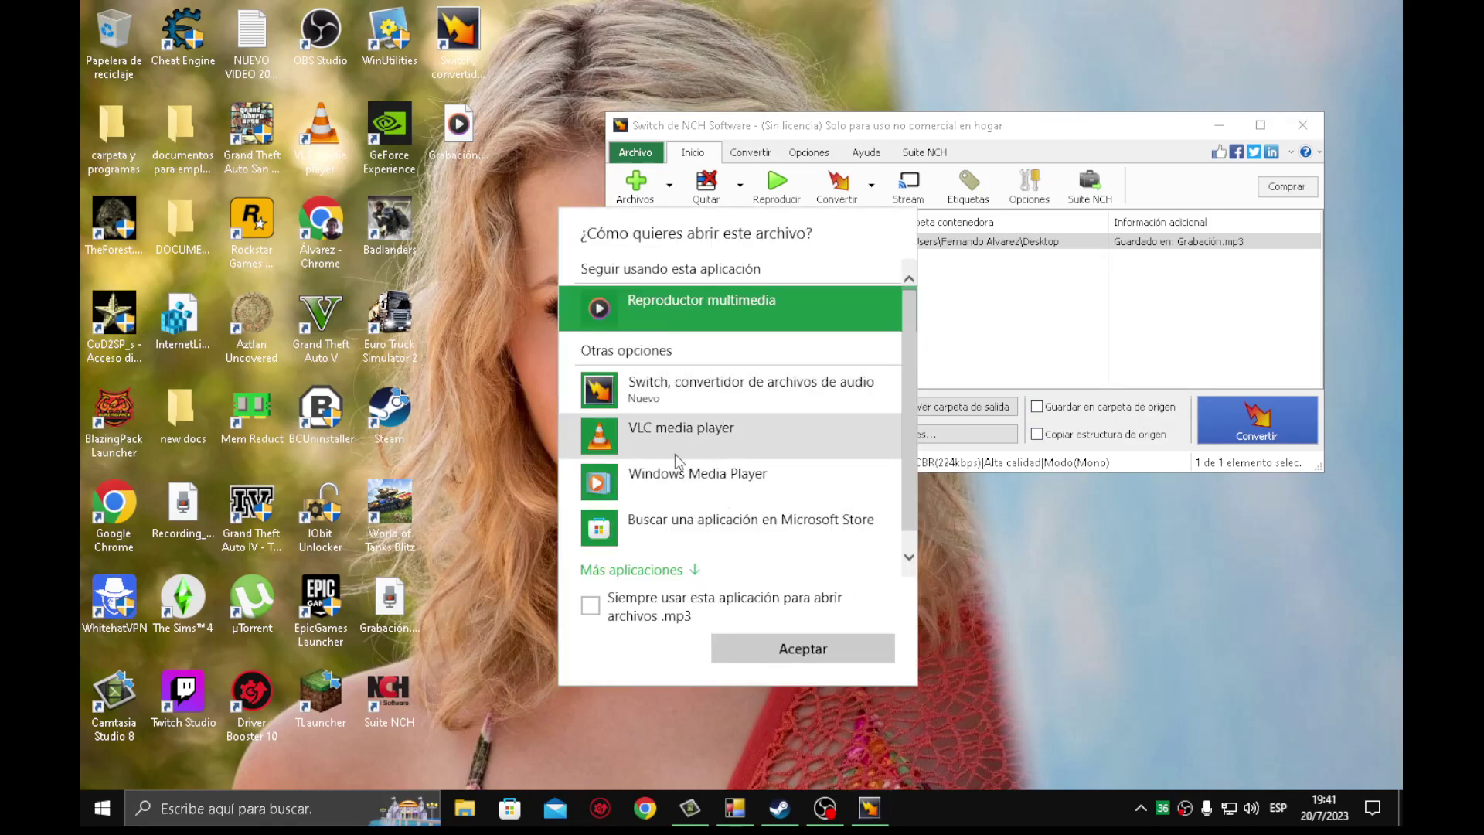
click(804, 649)
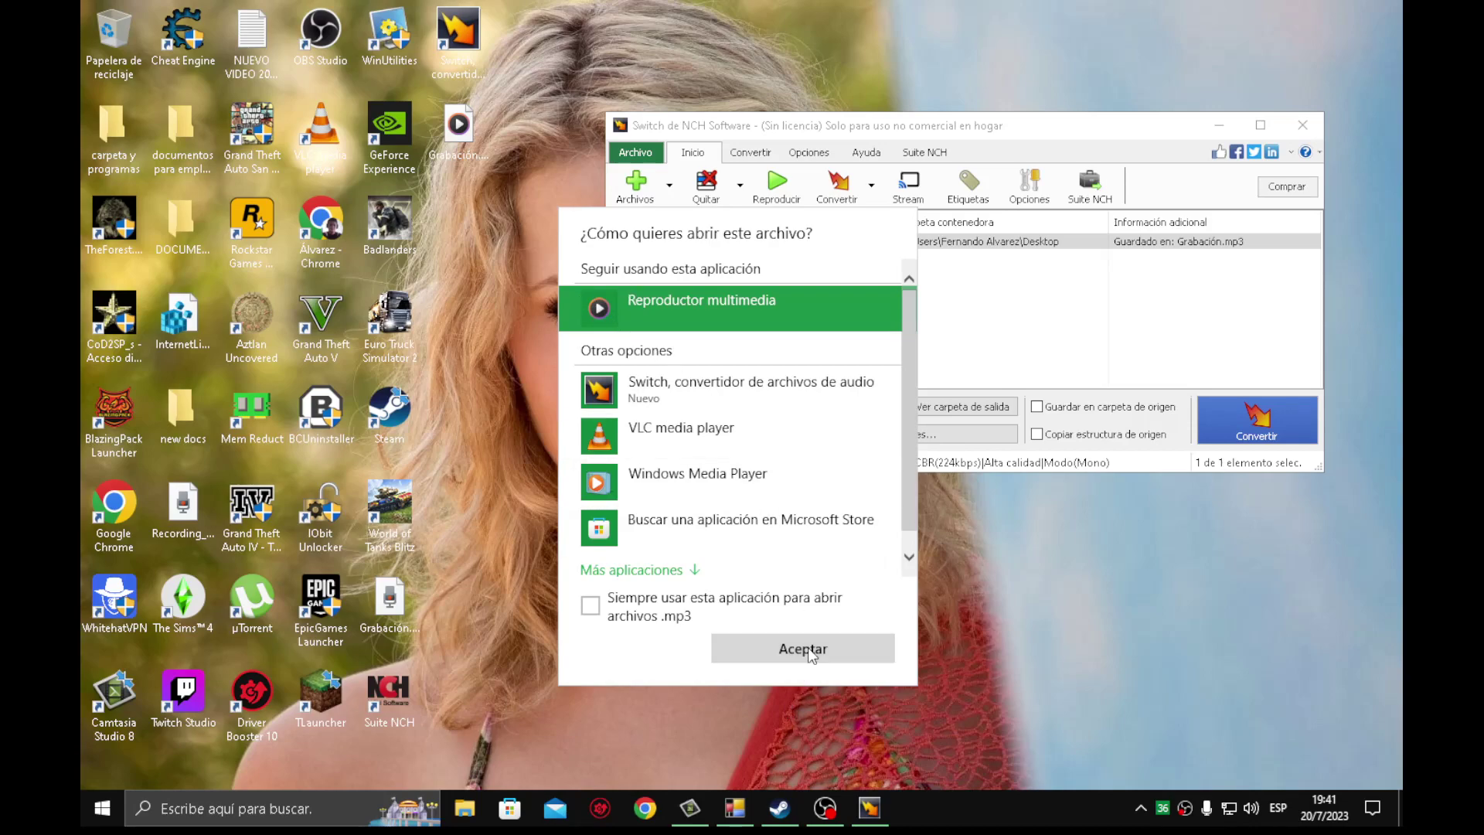
click(1203, 127)
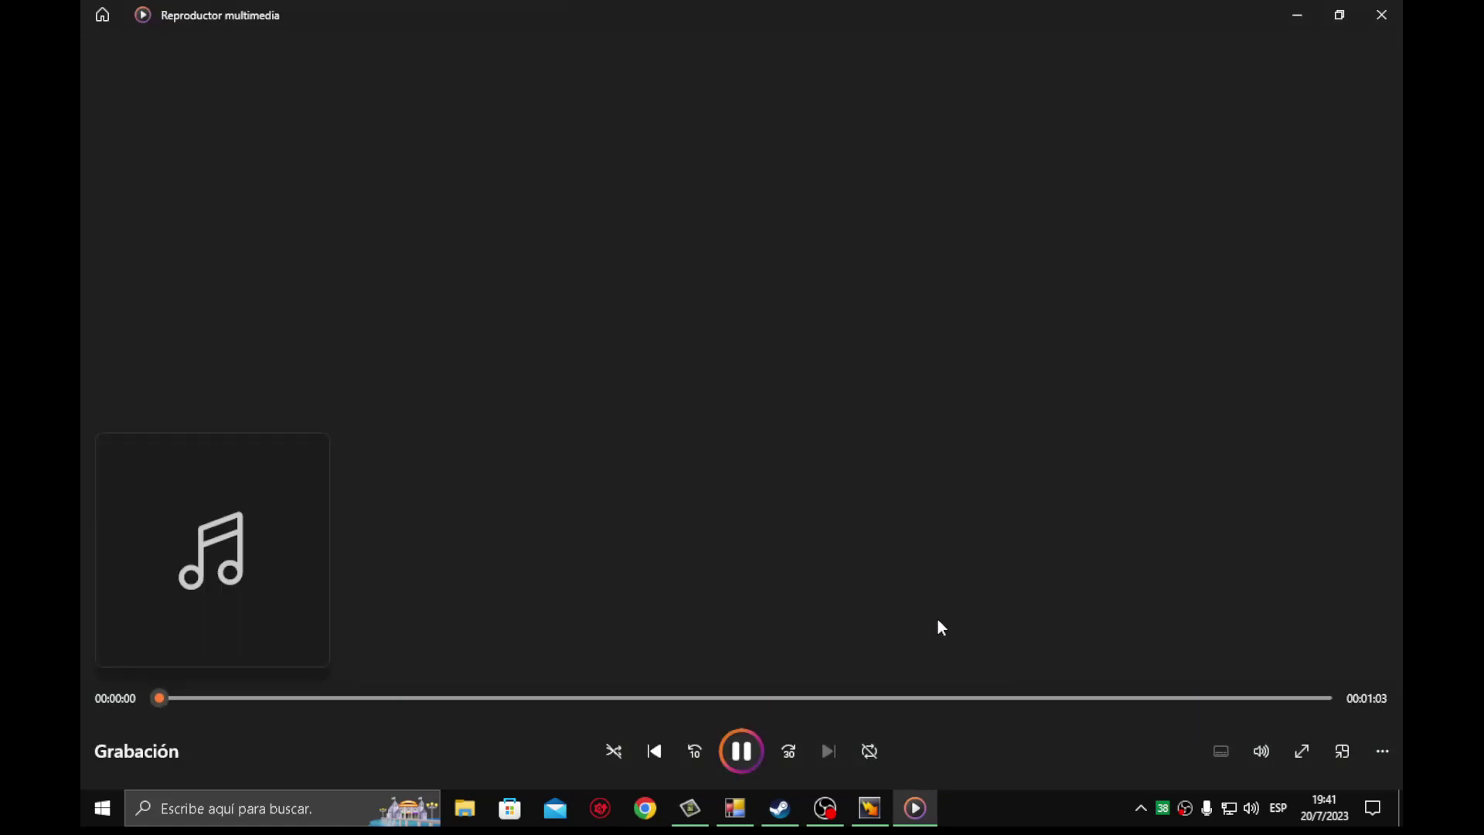
Step: Lower the player's volume, listen to the recording from about 00:00:32, pause it, and close the player
click(1272, 754)
drag(1280, 705, 1257, 704)
click(765, 698)
click(753, 746)
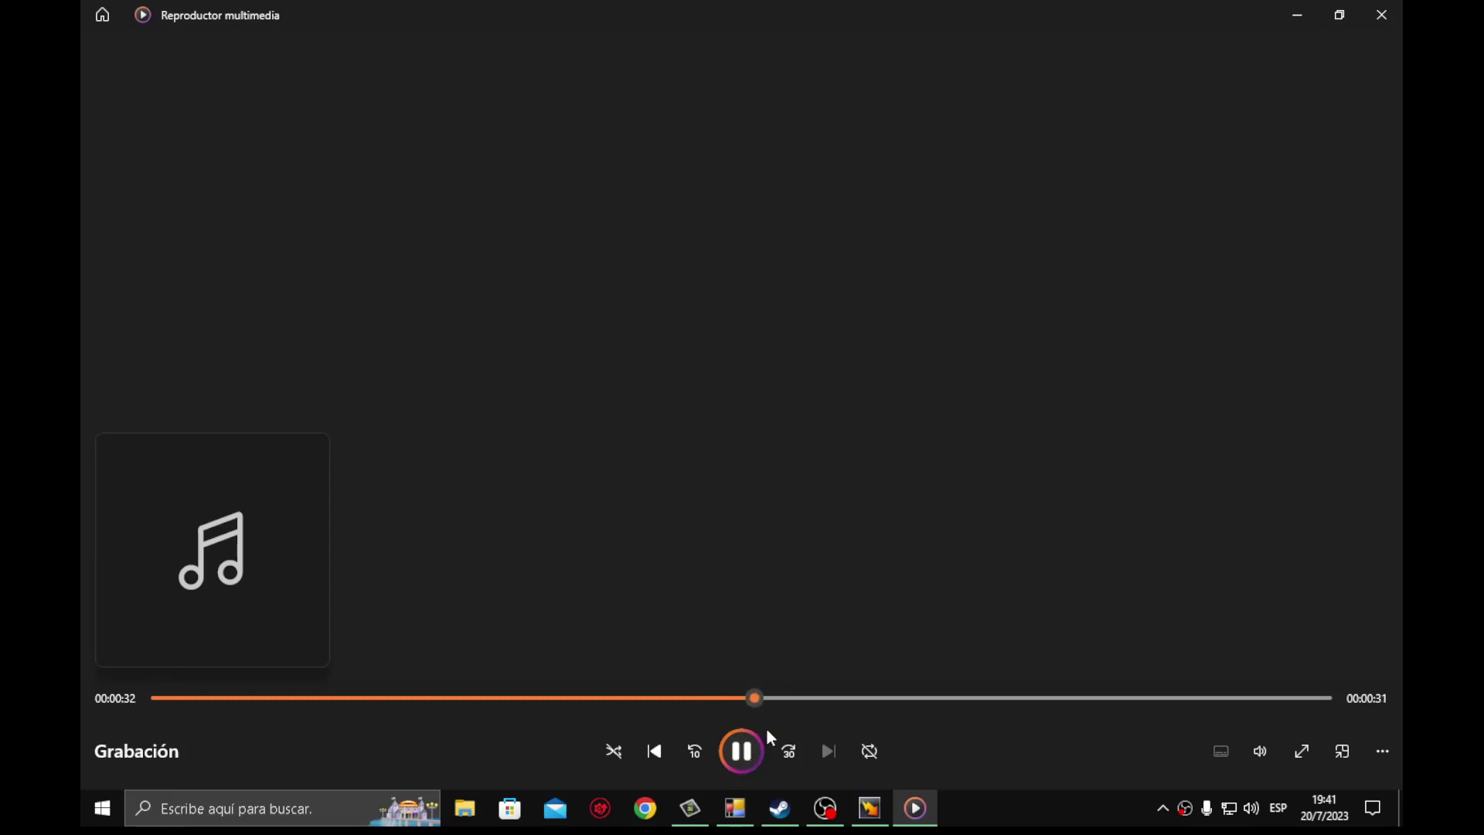
click(748, 751)
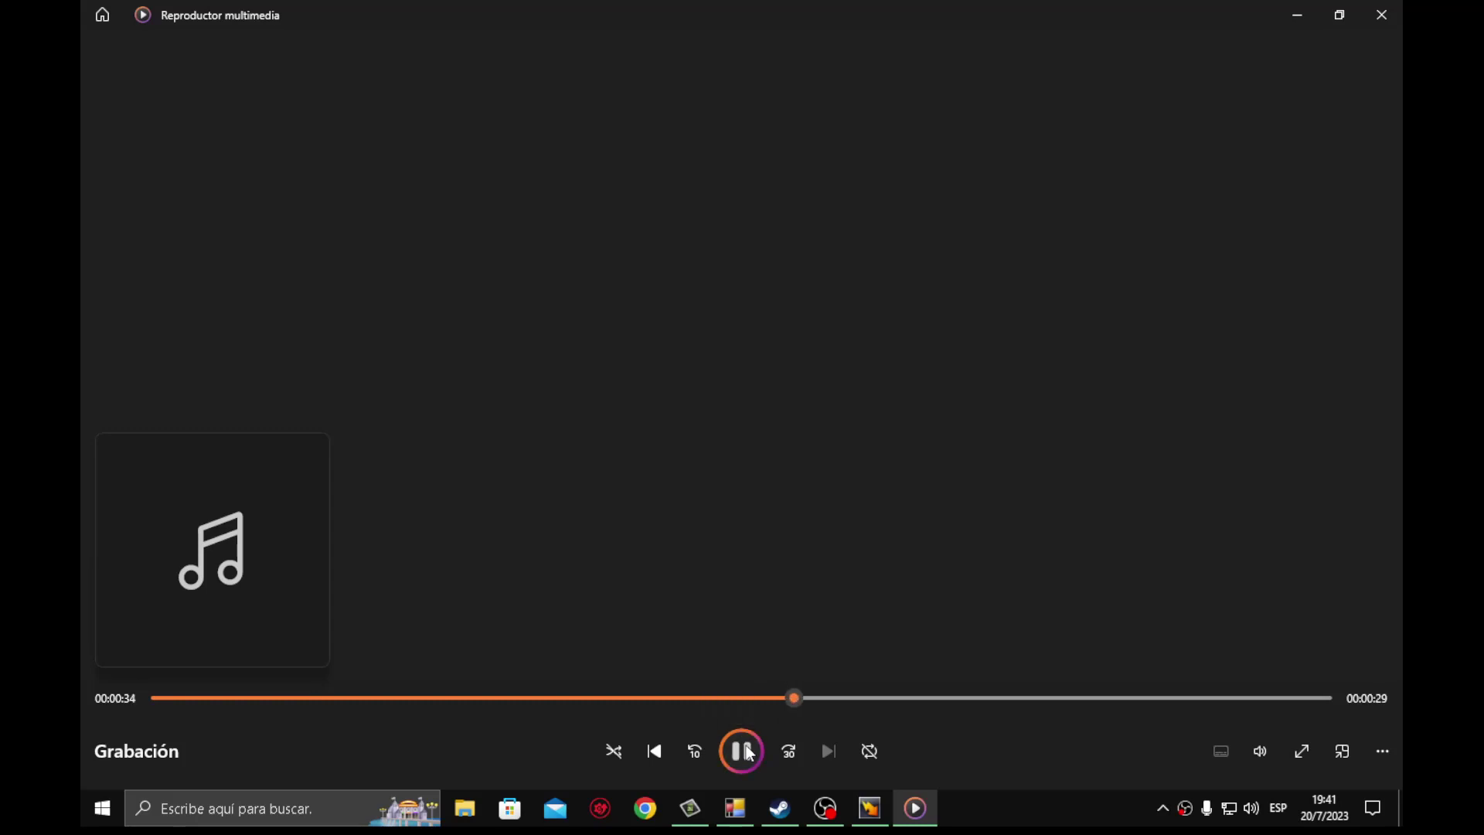
click(1387, 10)
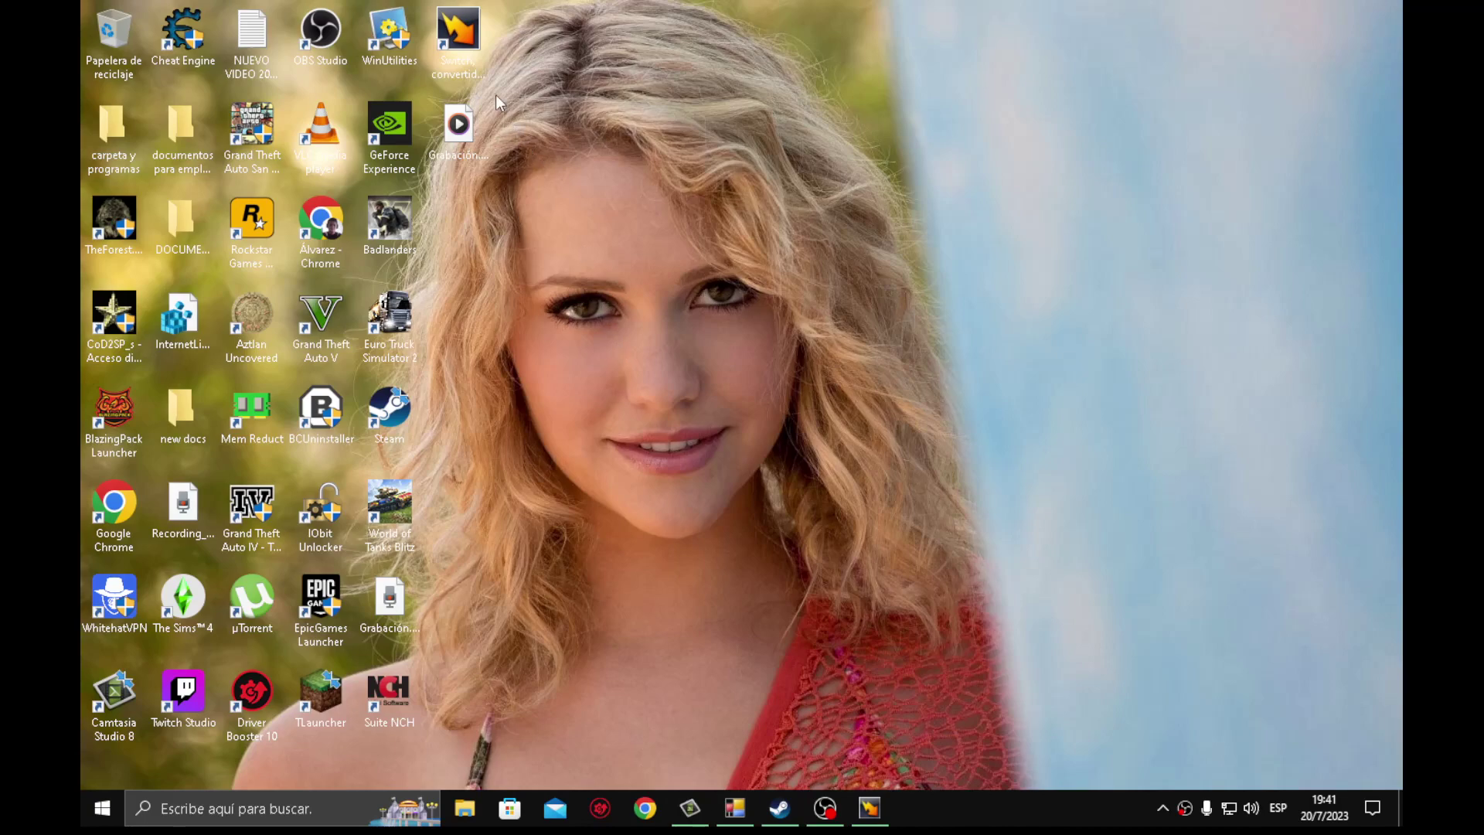
Step: Move the Grabación.mp3 icon away from the other icons to the open middle area of the desktop
drag(691, 284, 734, 319)
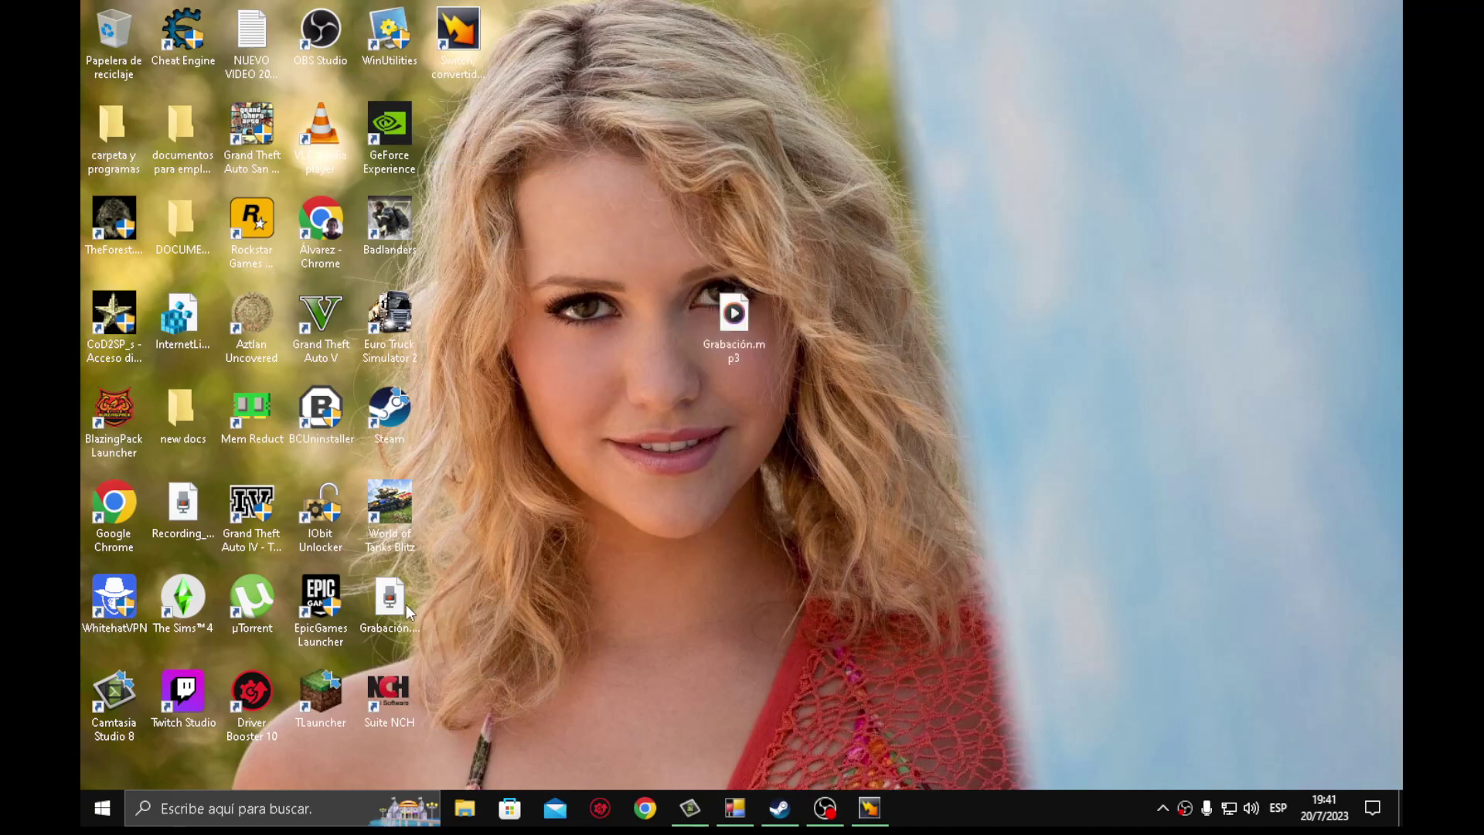
Step: Move the Grabación.m4a icon beside Grabación.mp3 on the desktop and check the MP3 file's details
drag(406, 604, 661, 309)
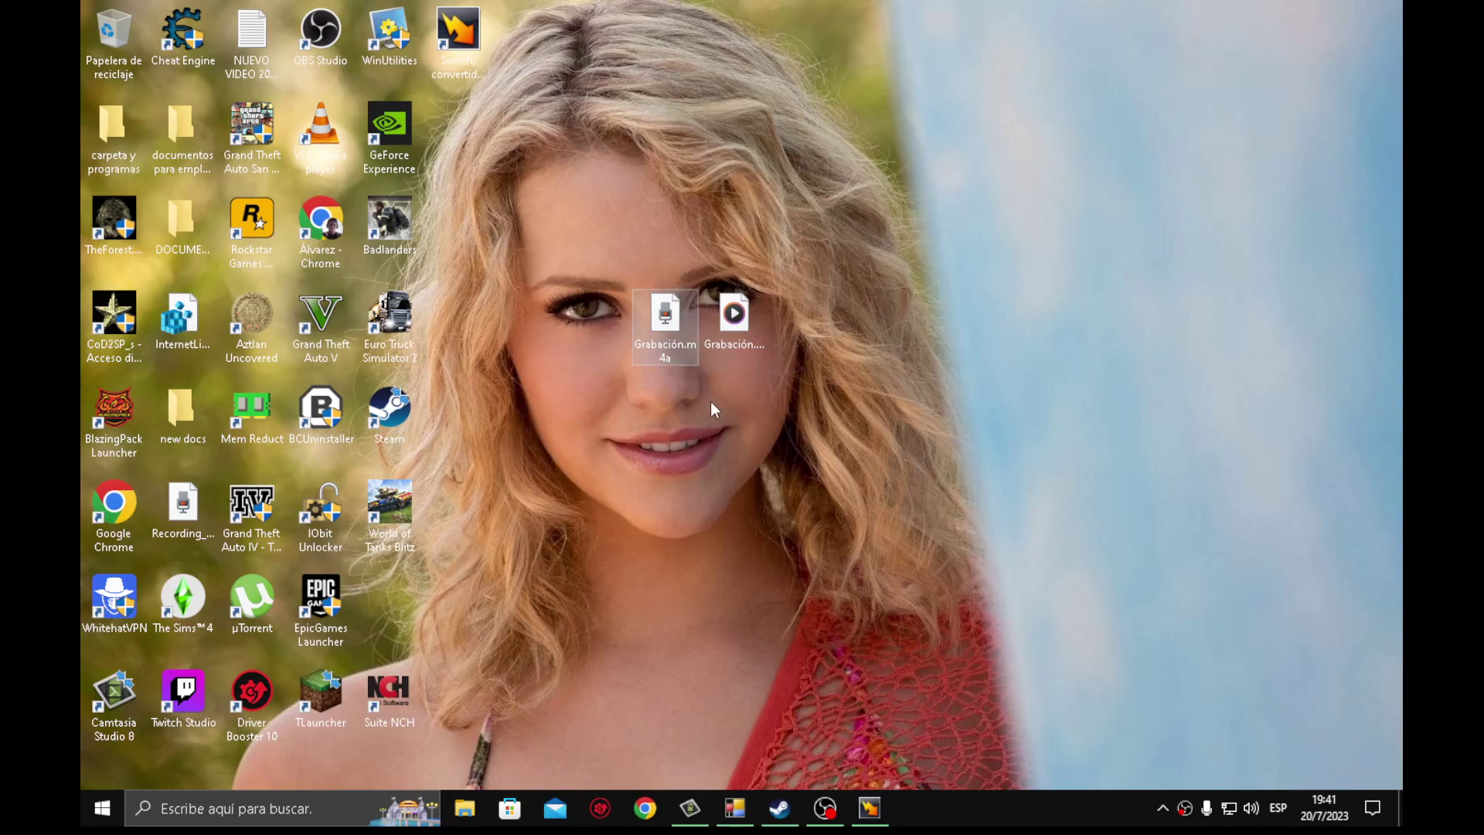
mouse_move(738, 340)
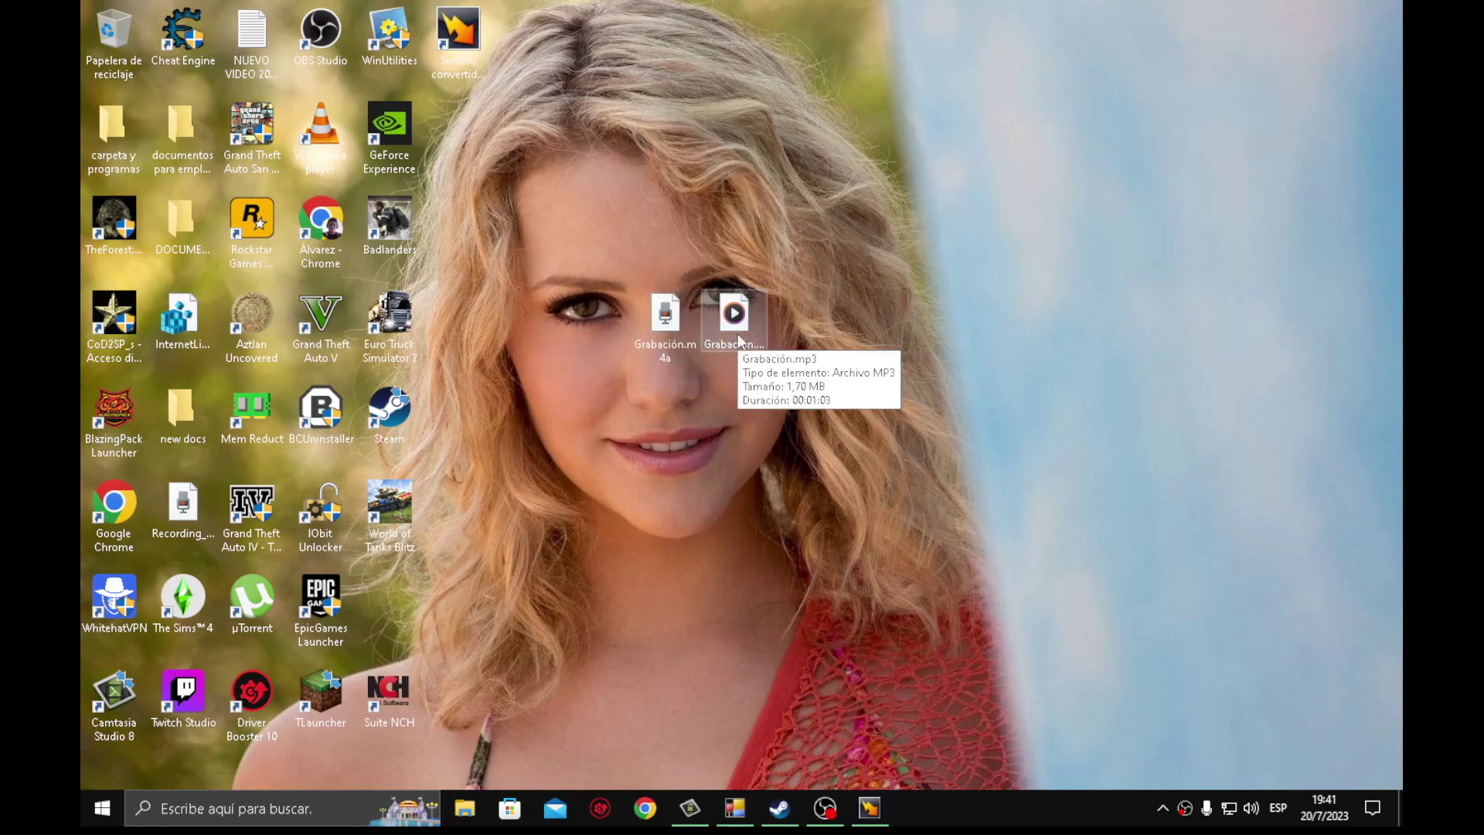
click(920, 569)
Step: Return to Switch, add Recording_1.m4a from Escritorio to the conversion list, and open its entry
click(876, 817)
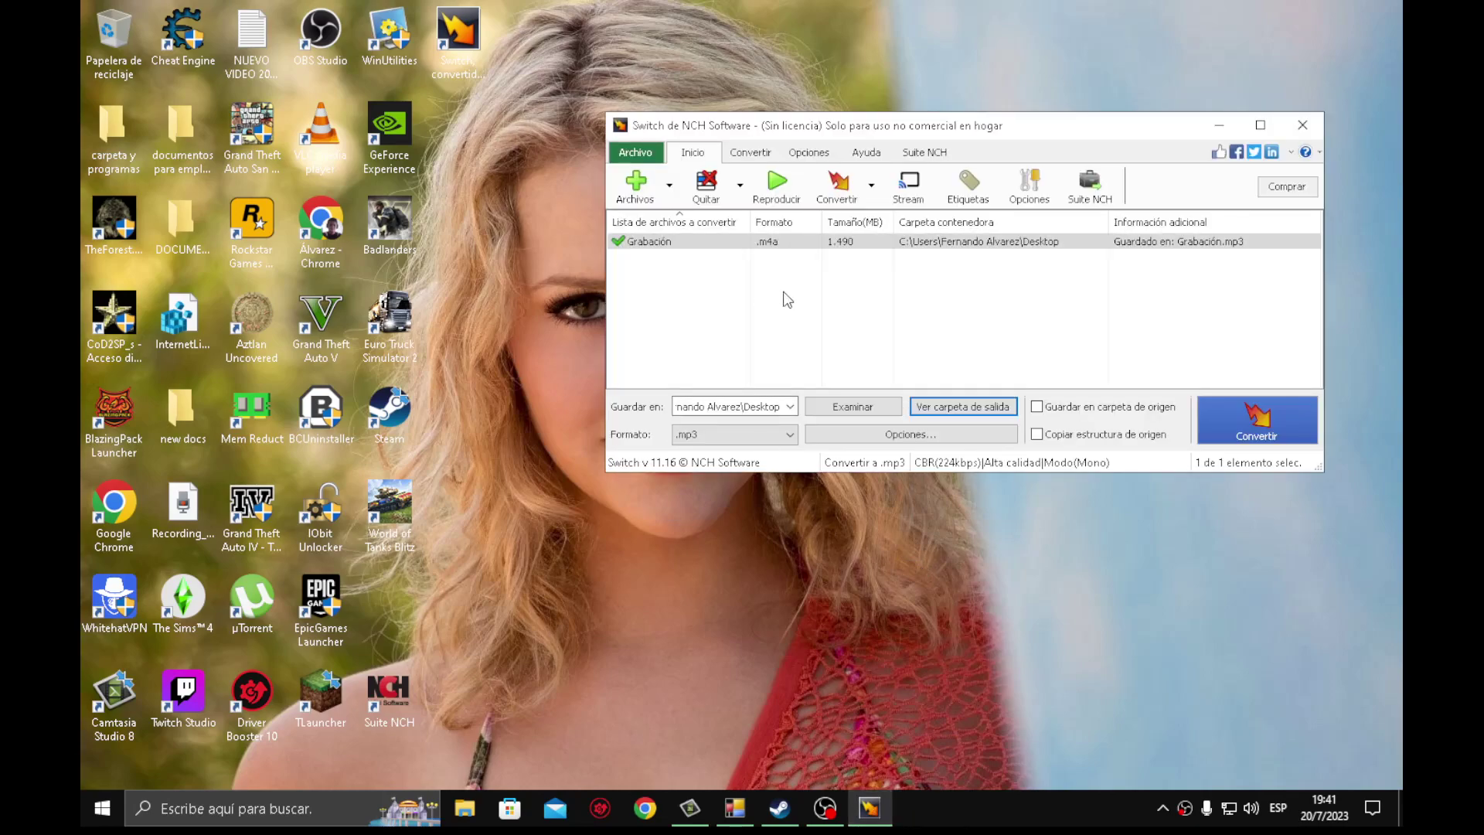
click(639, 193)
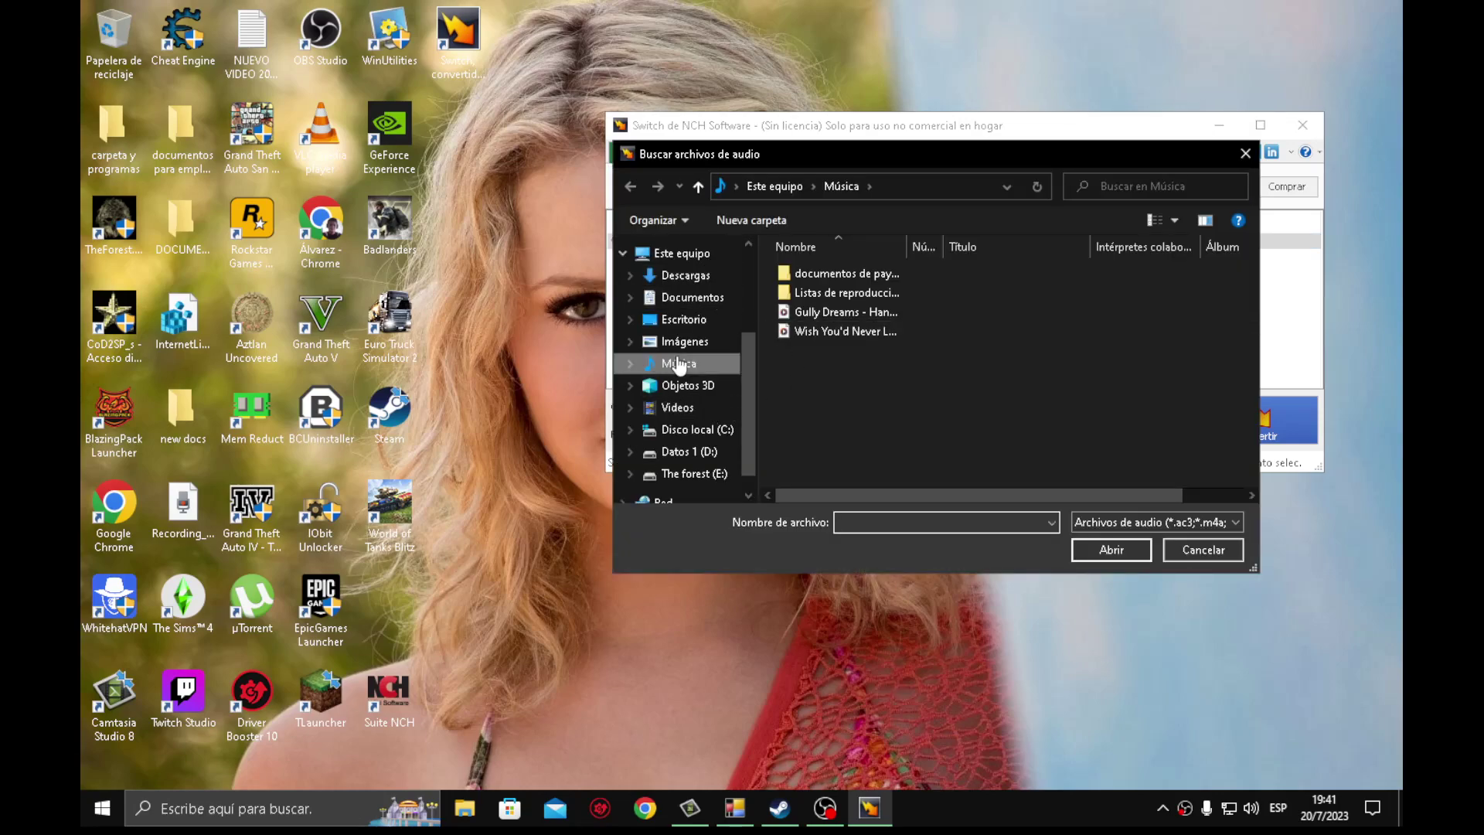
click(695, 323)
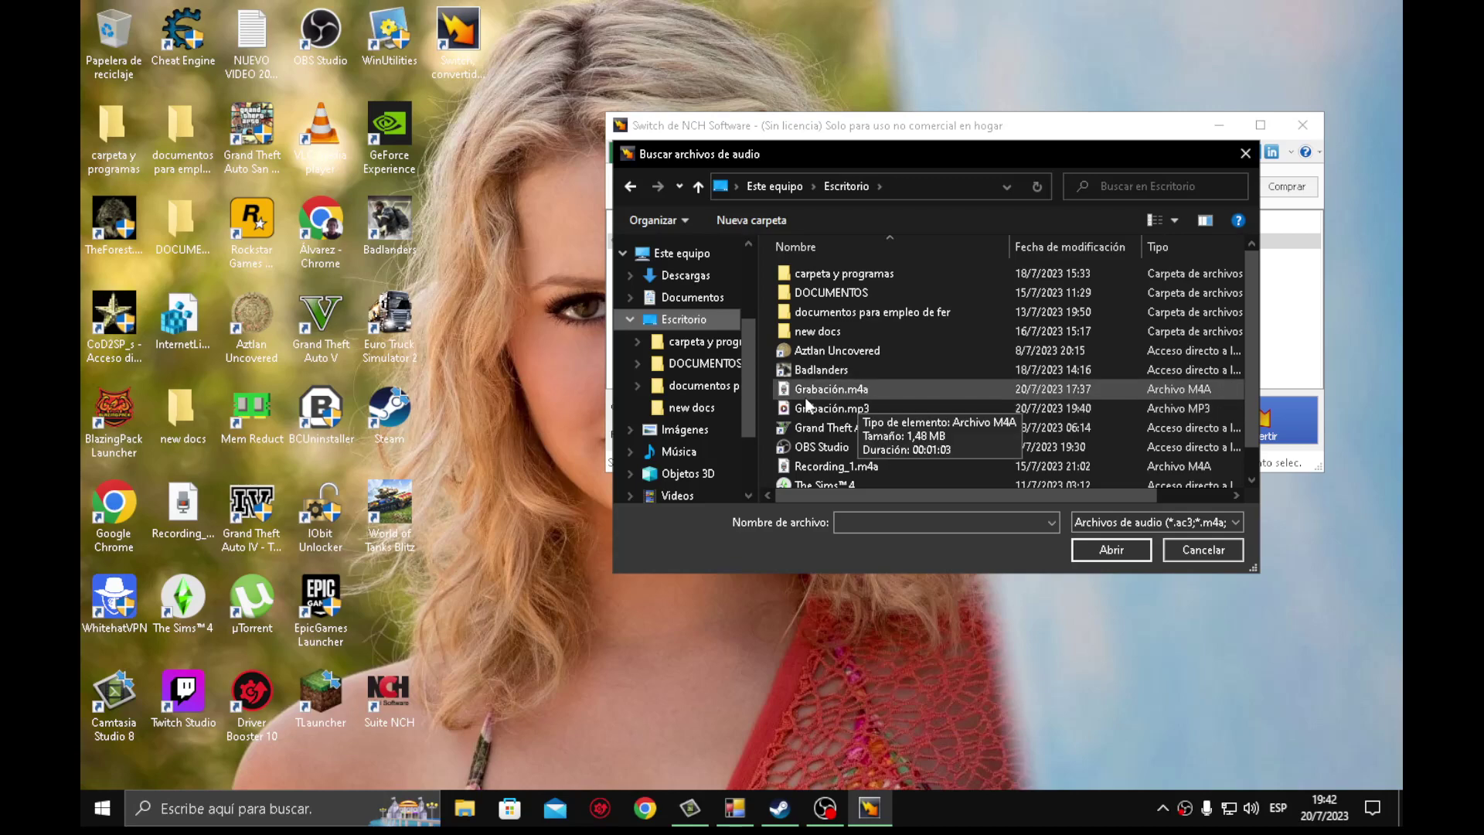
drag(827, 350, 1154, 434)
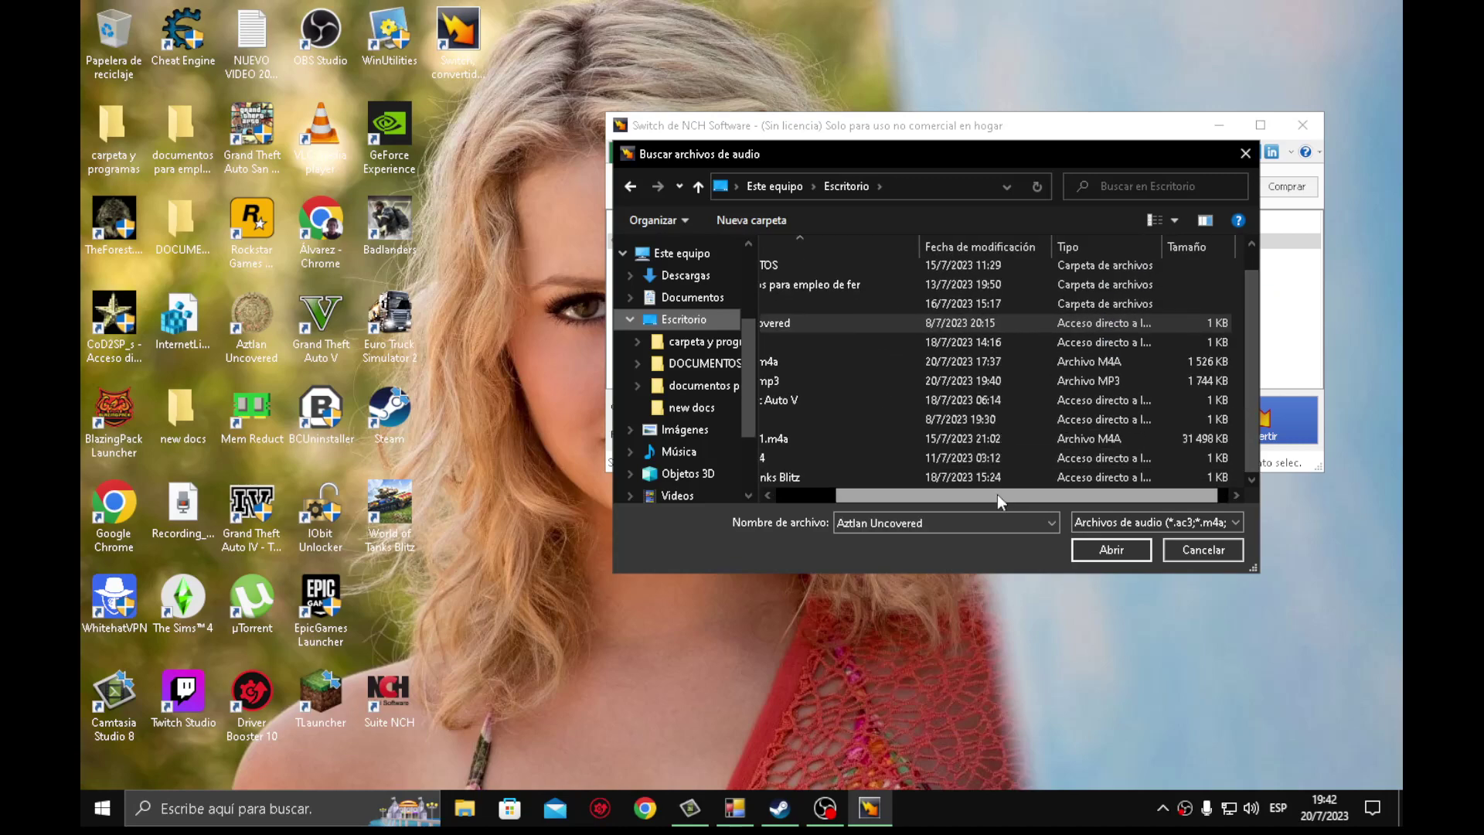
drag(997, 494, 849, 498)
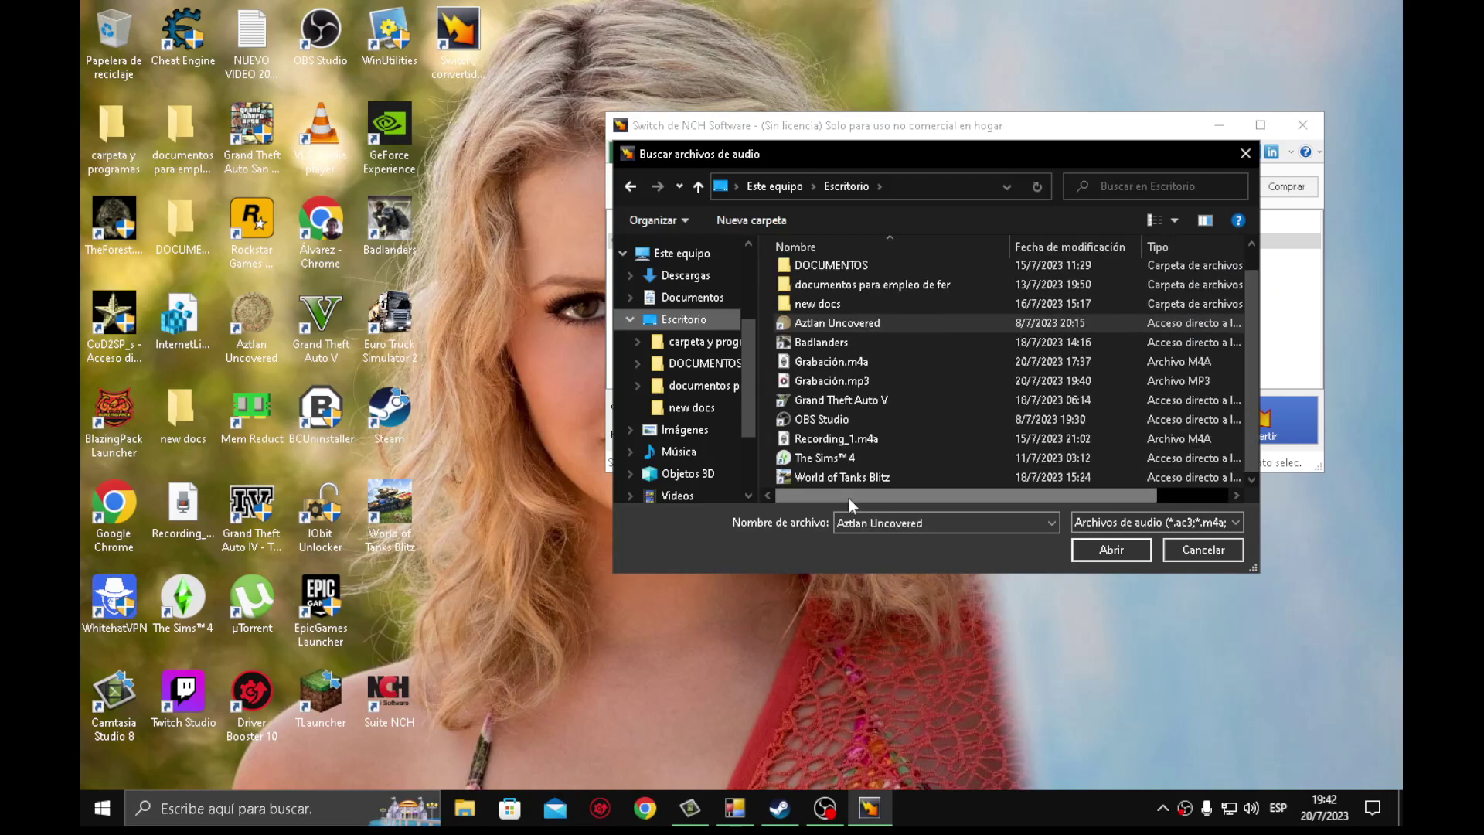
click(846, 436)
click(1109, 544)
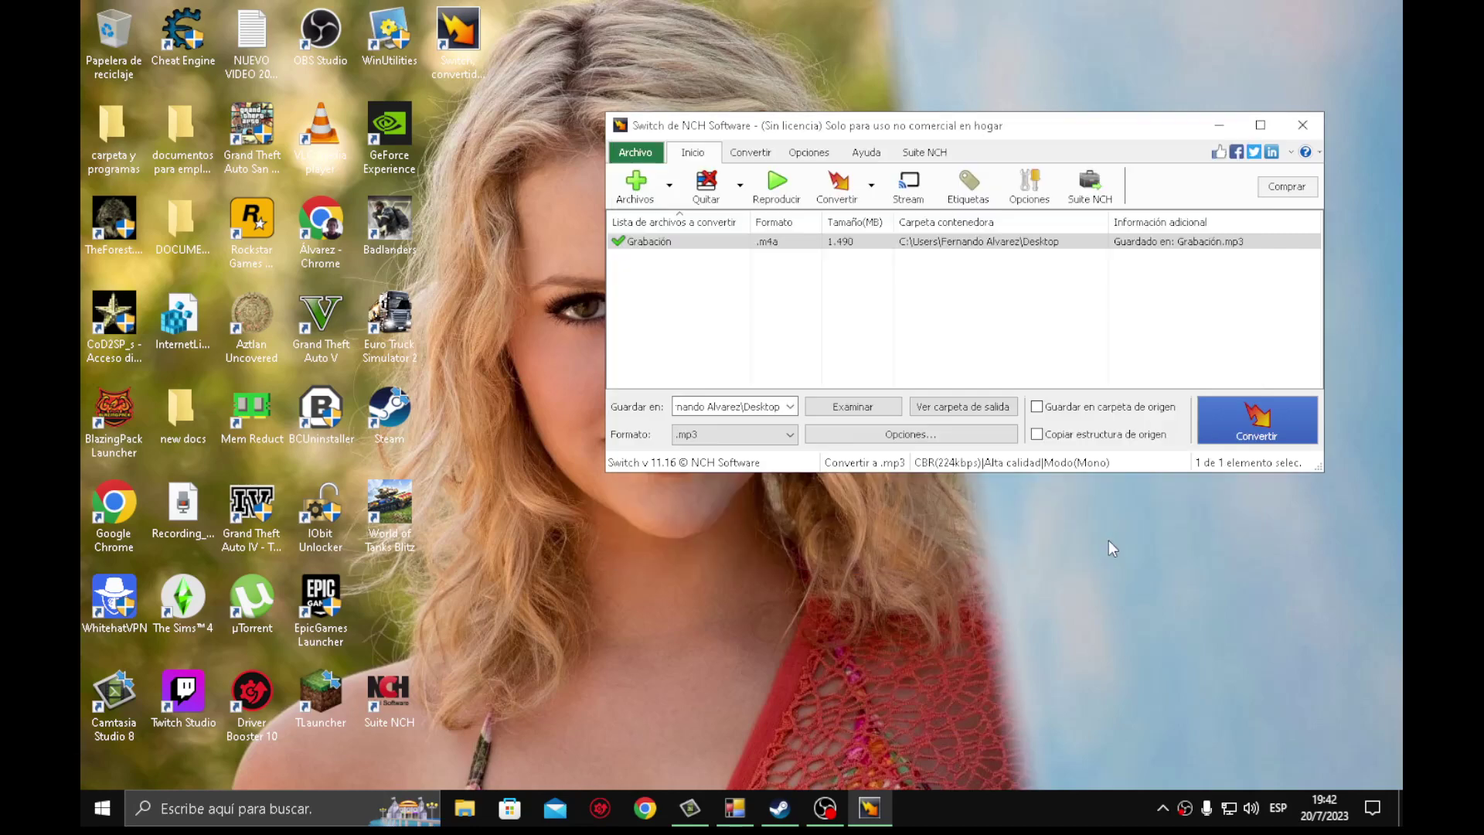
click(680, 332)
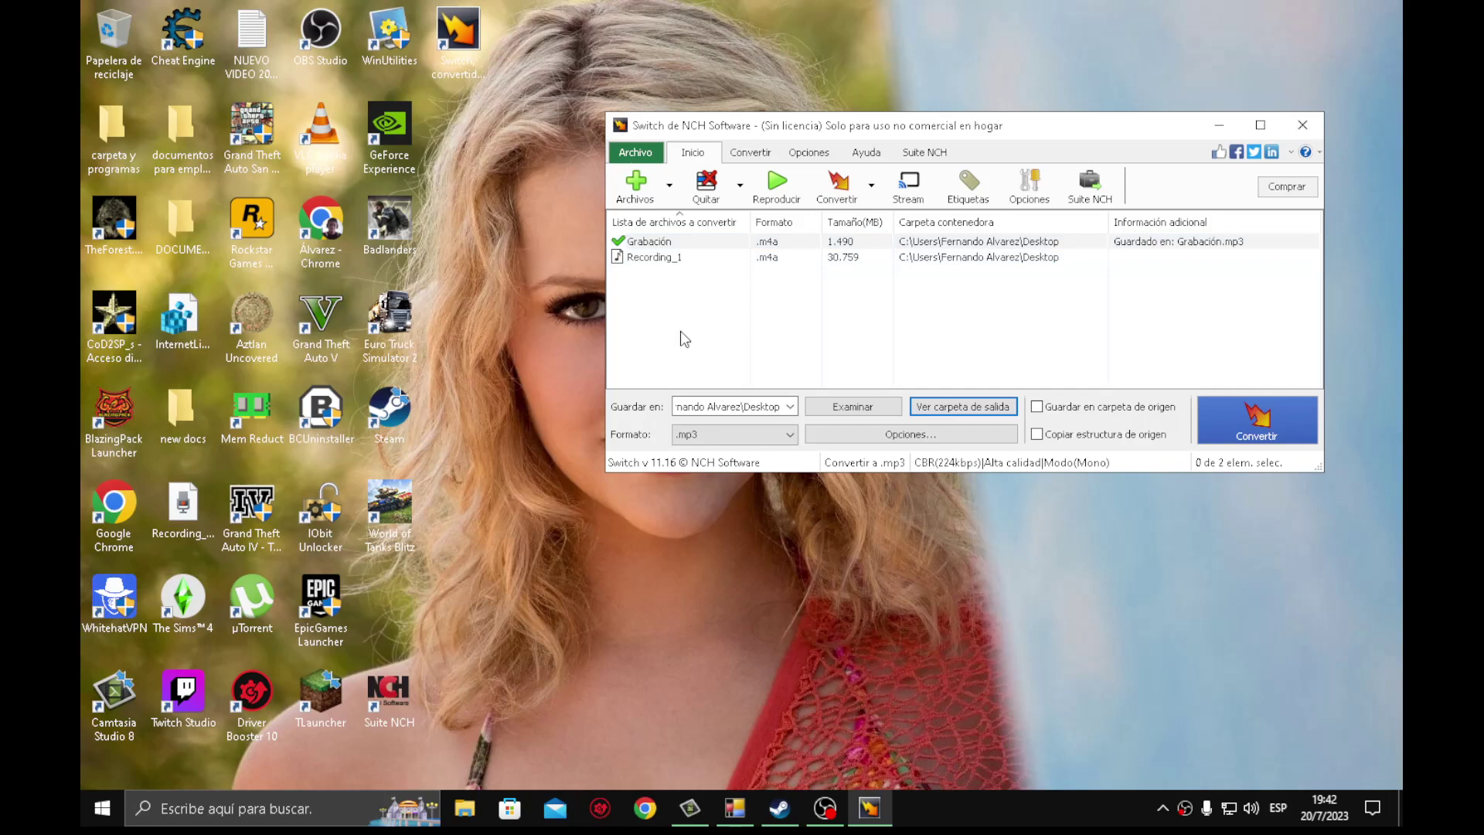
double_click(699, 259)
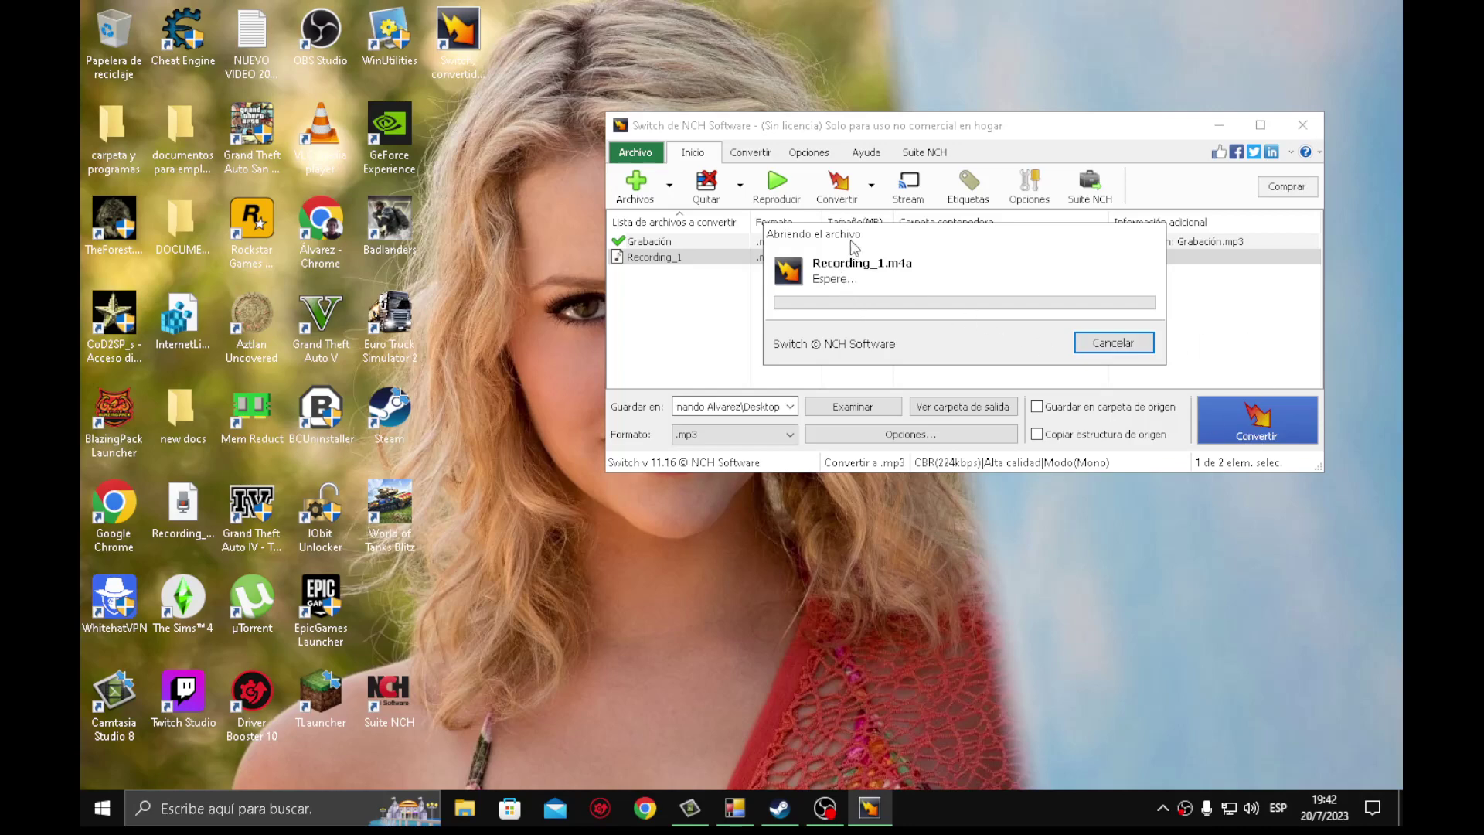
Step: Switch to OBS Studio, pause the screen recording, and minimize the OBS window
click(831, 811)
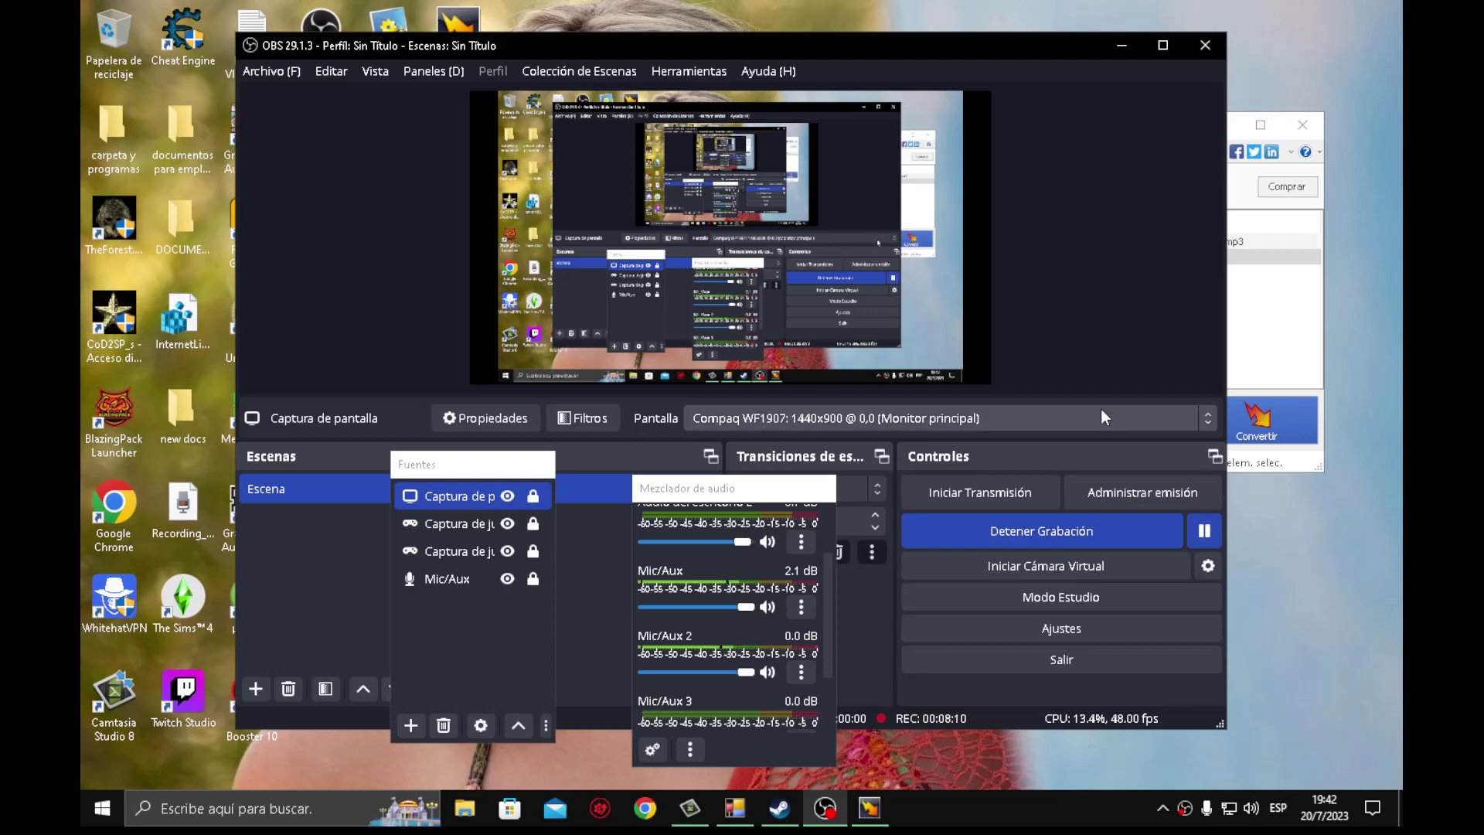
click(1204, 530)
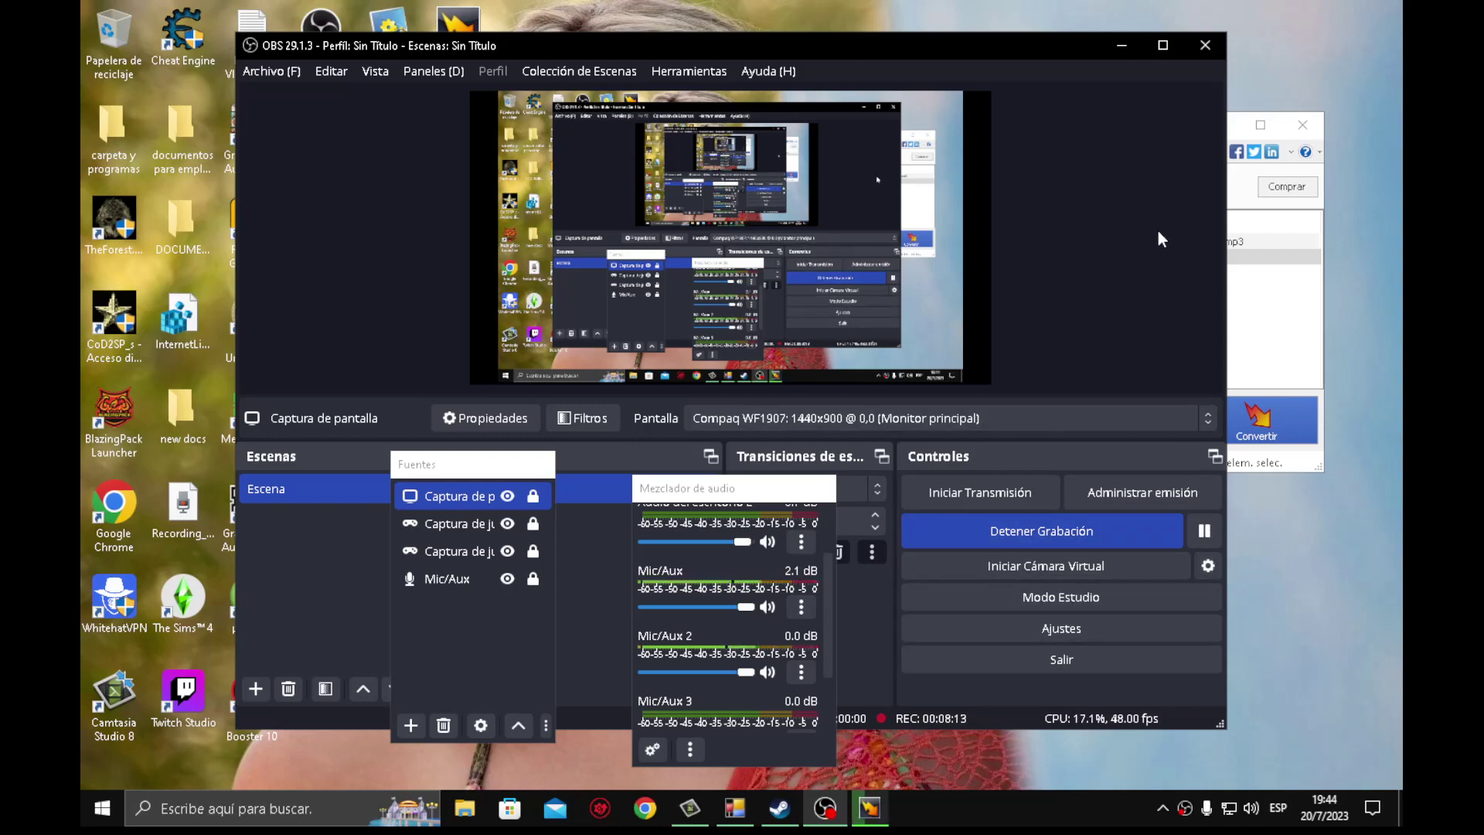
click(1113, 45)
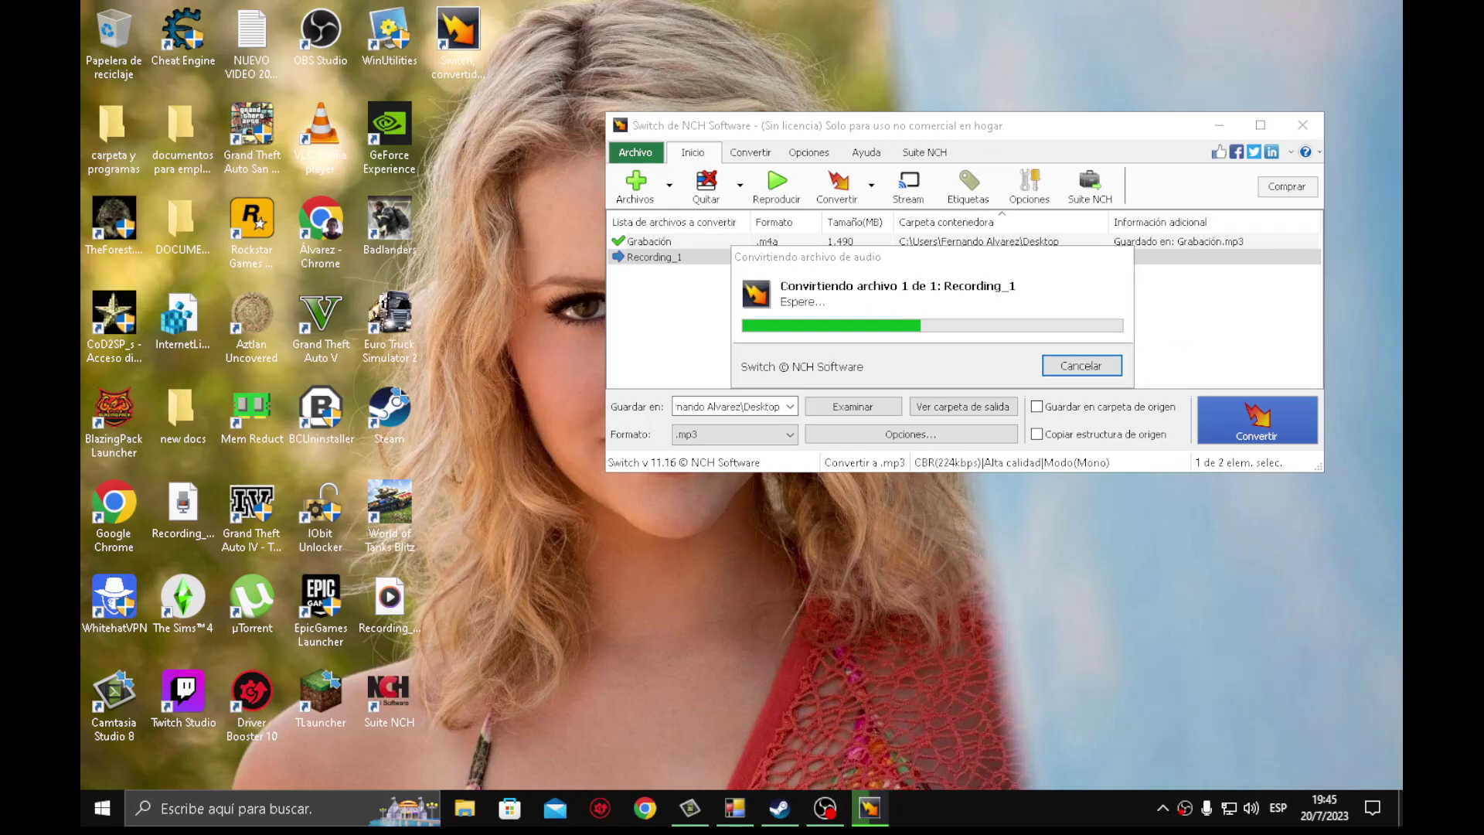
Step: Switch to Camtasia Studio and preview the gameplay video at about 0:29, 1:13, 1:32 and 2:02
drag(623, 305, 810, 448)
click(699, 324)
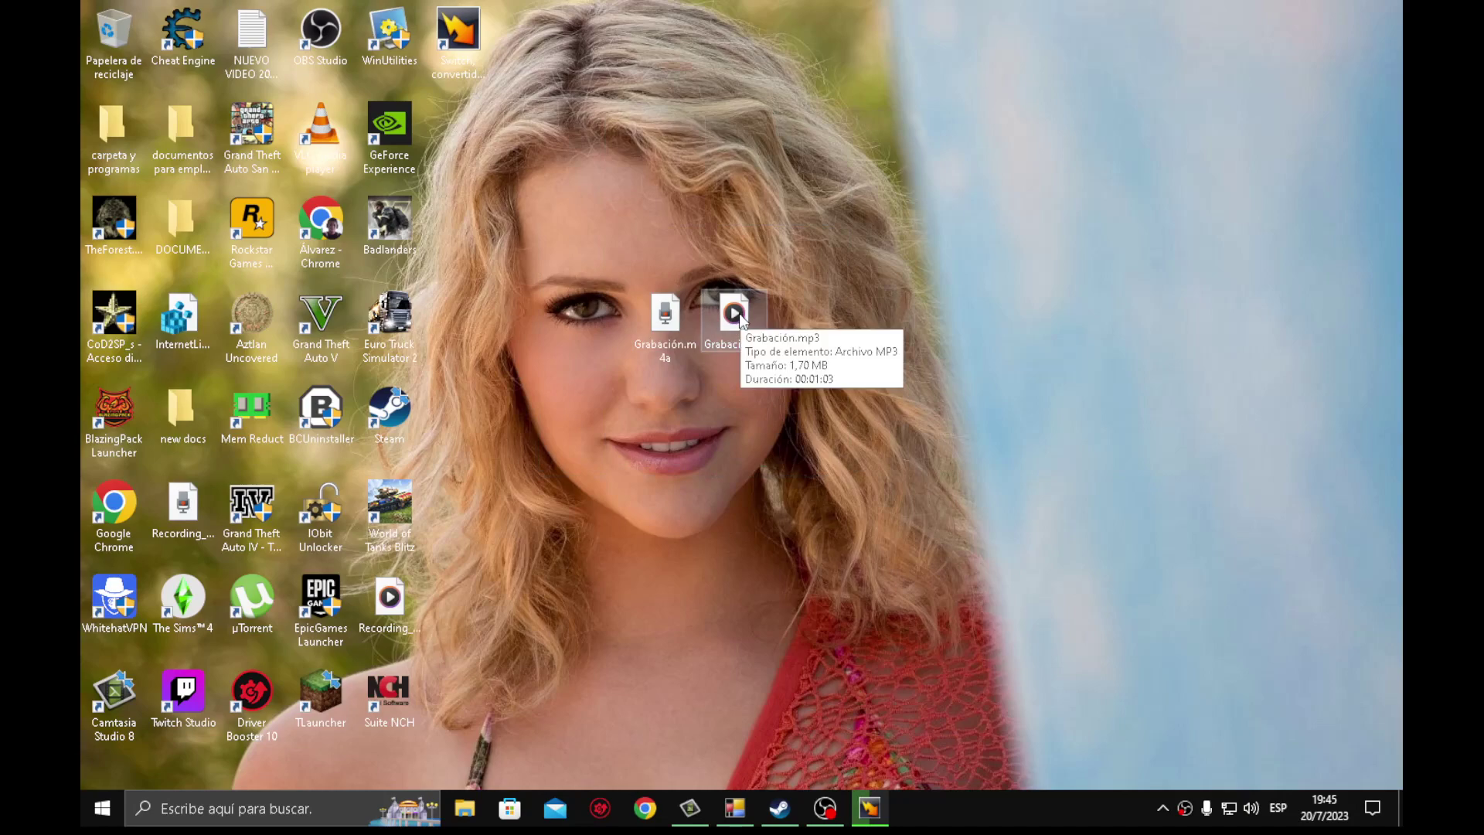
click(689, 808)
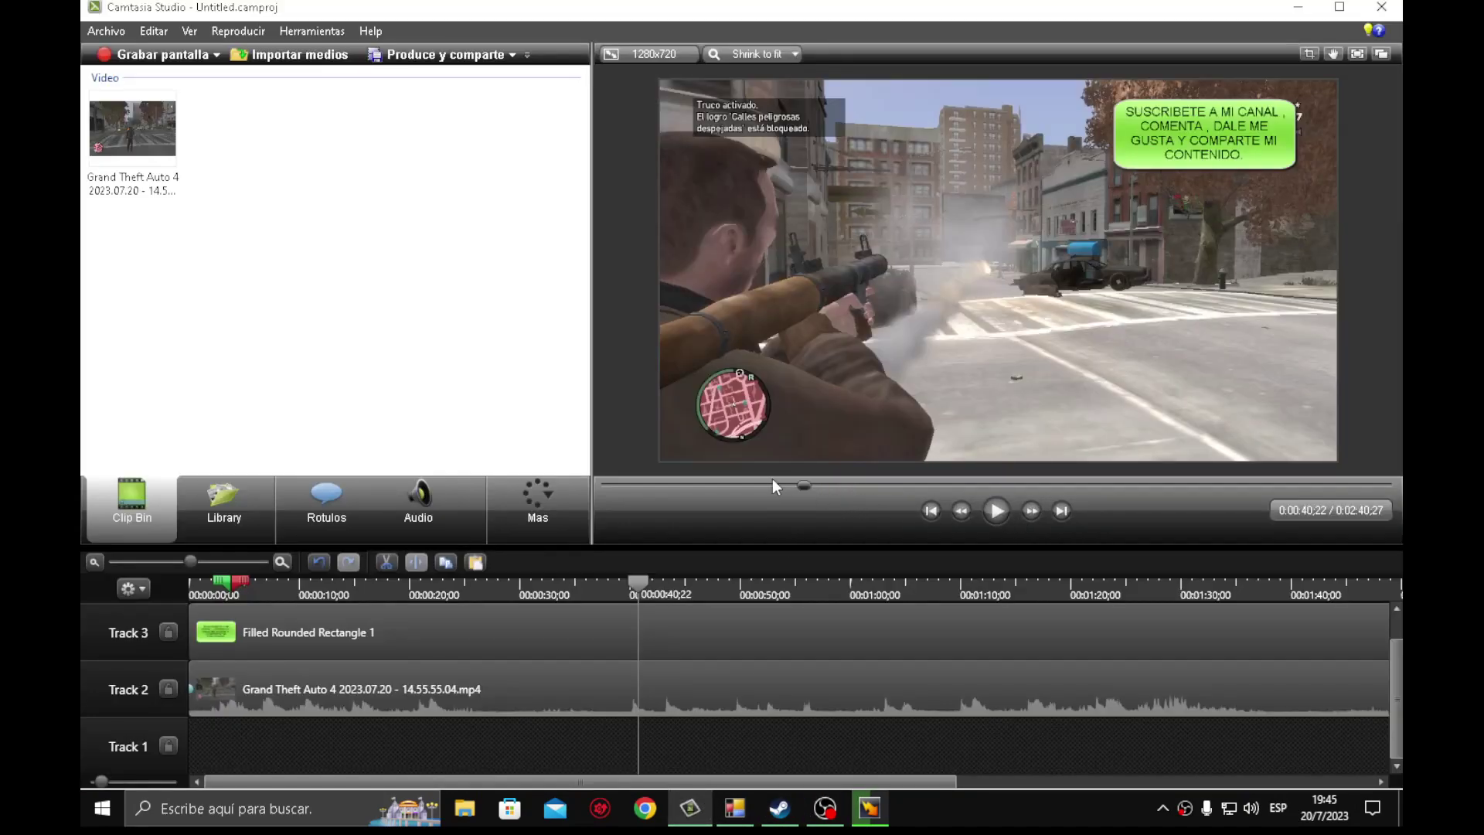
click(749, 485)
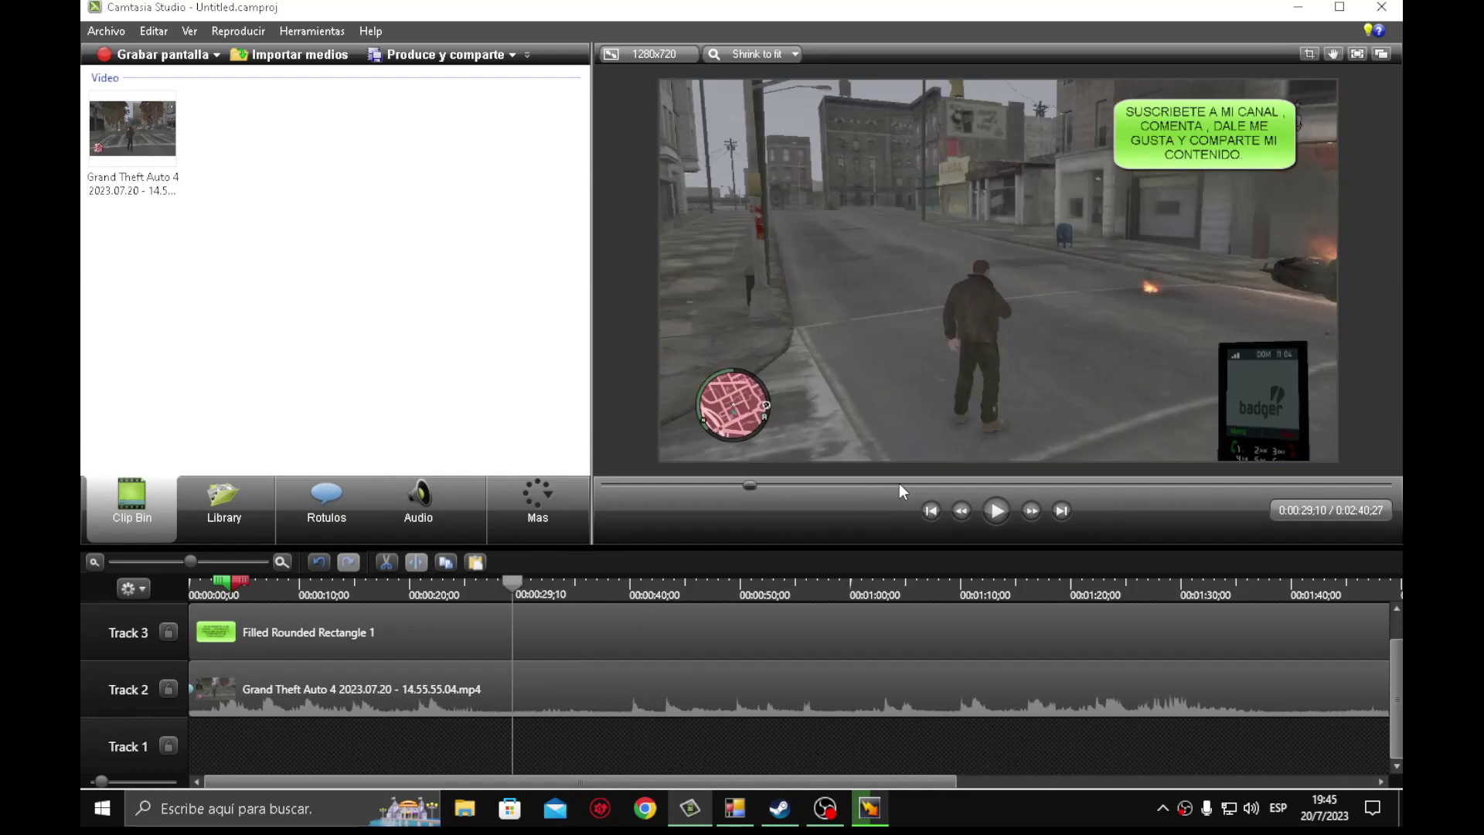
click(962, 485)
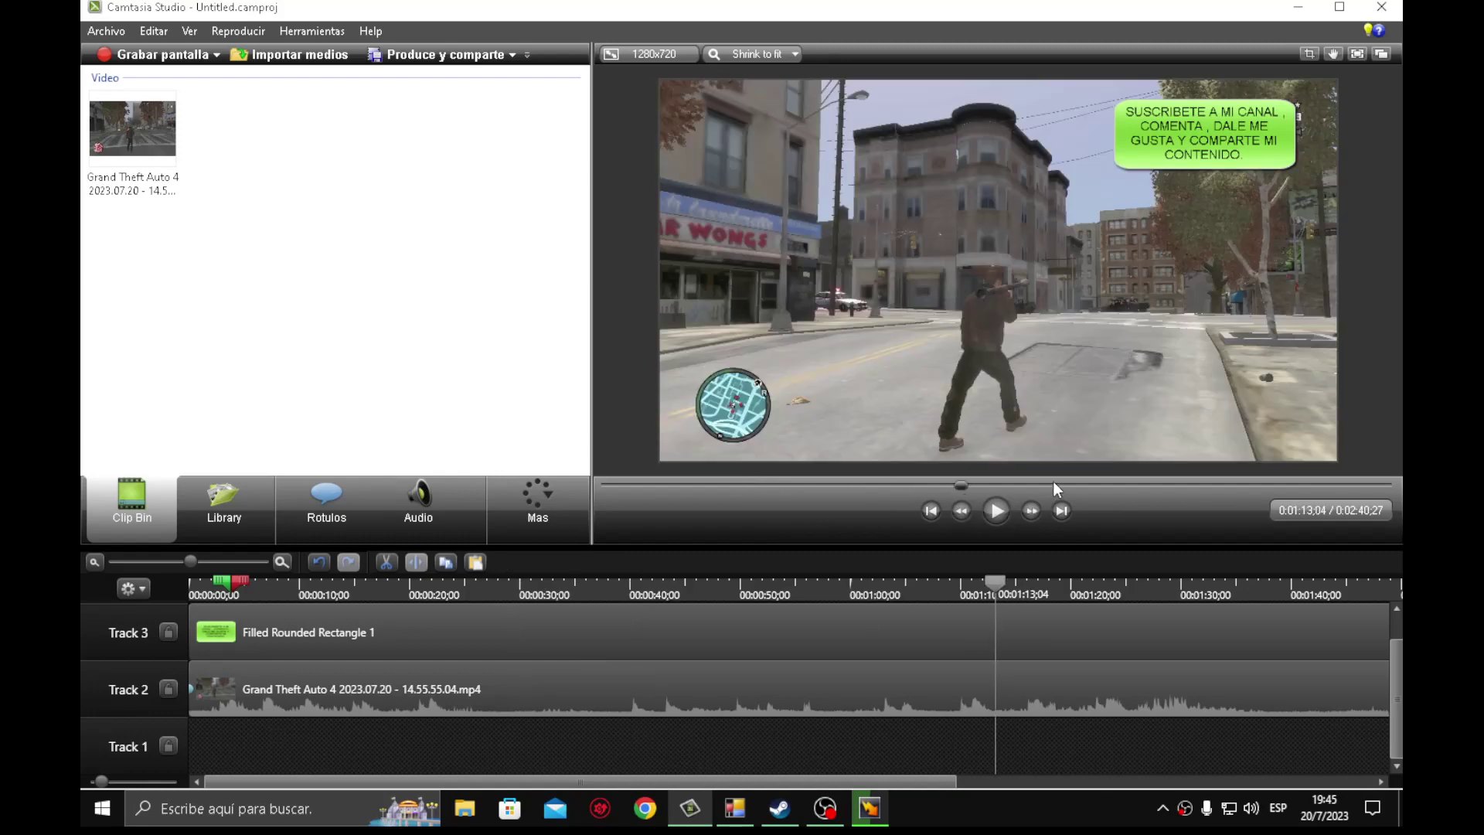
click(1054, 484)
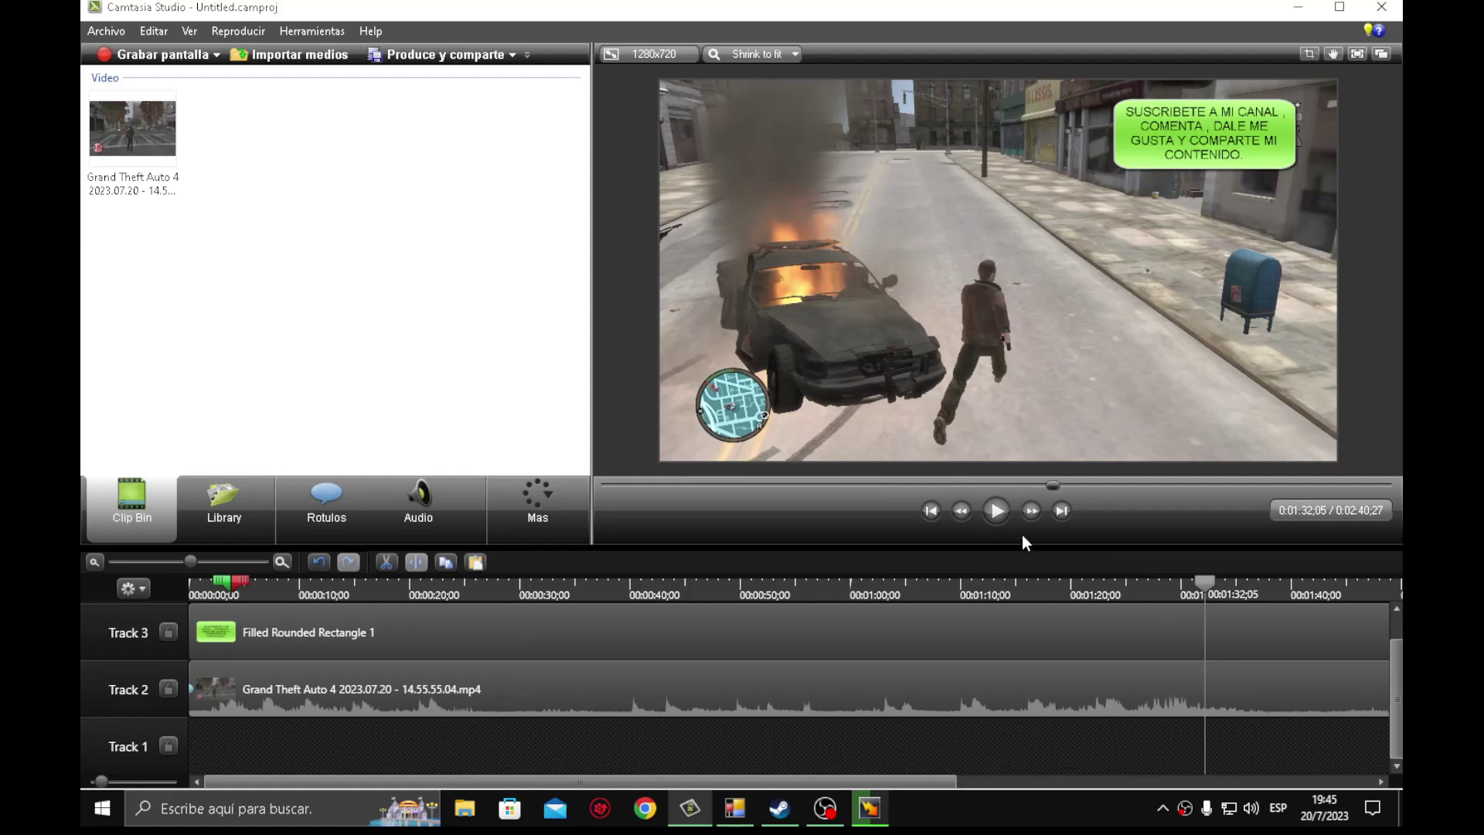
click(1198, 485)
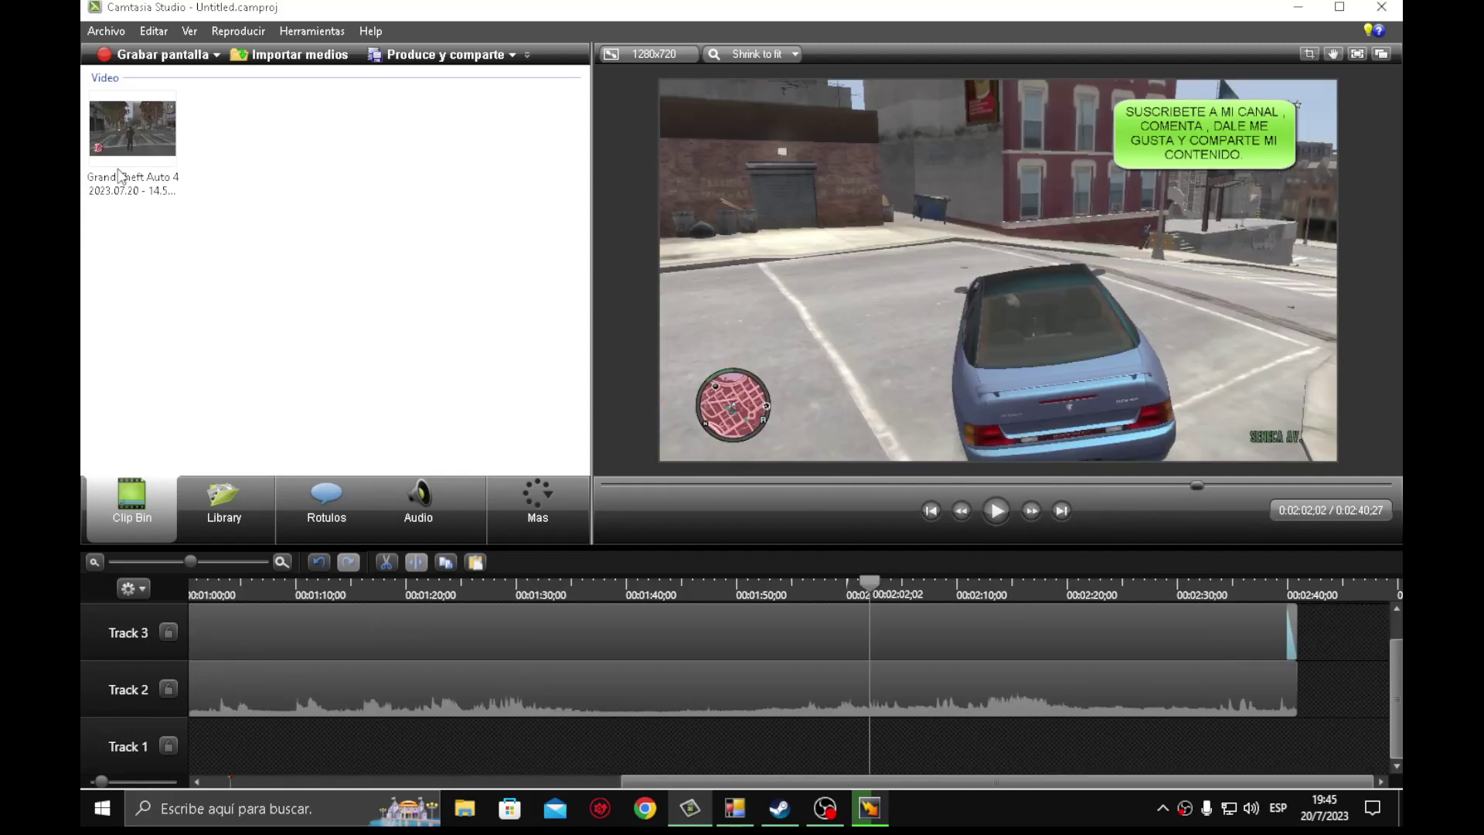
Step: Import Grabación.mp3 from Escritorio into the project's media
click(332, 55)
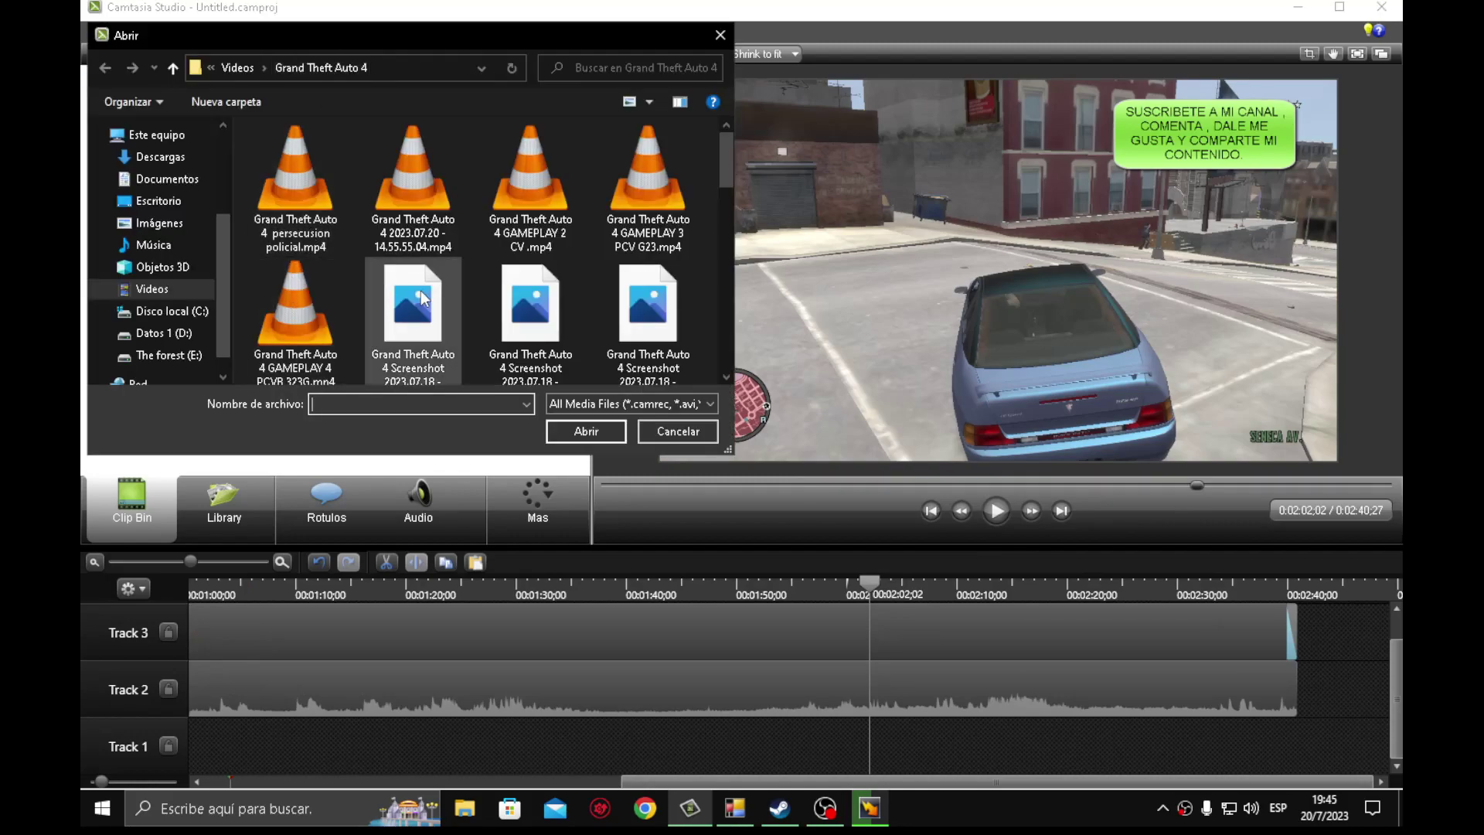
click(173, 203)
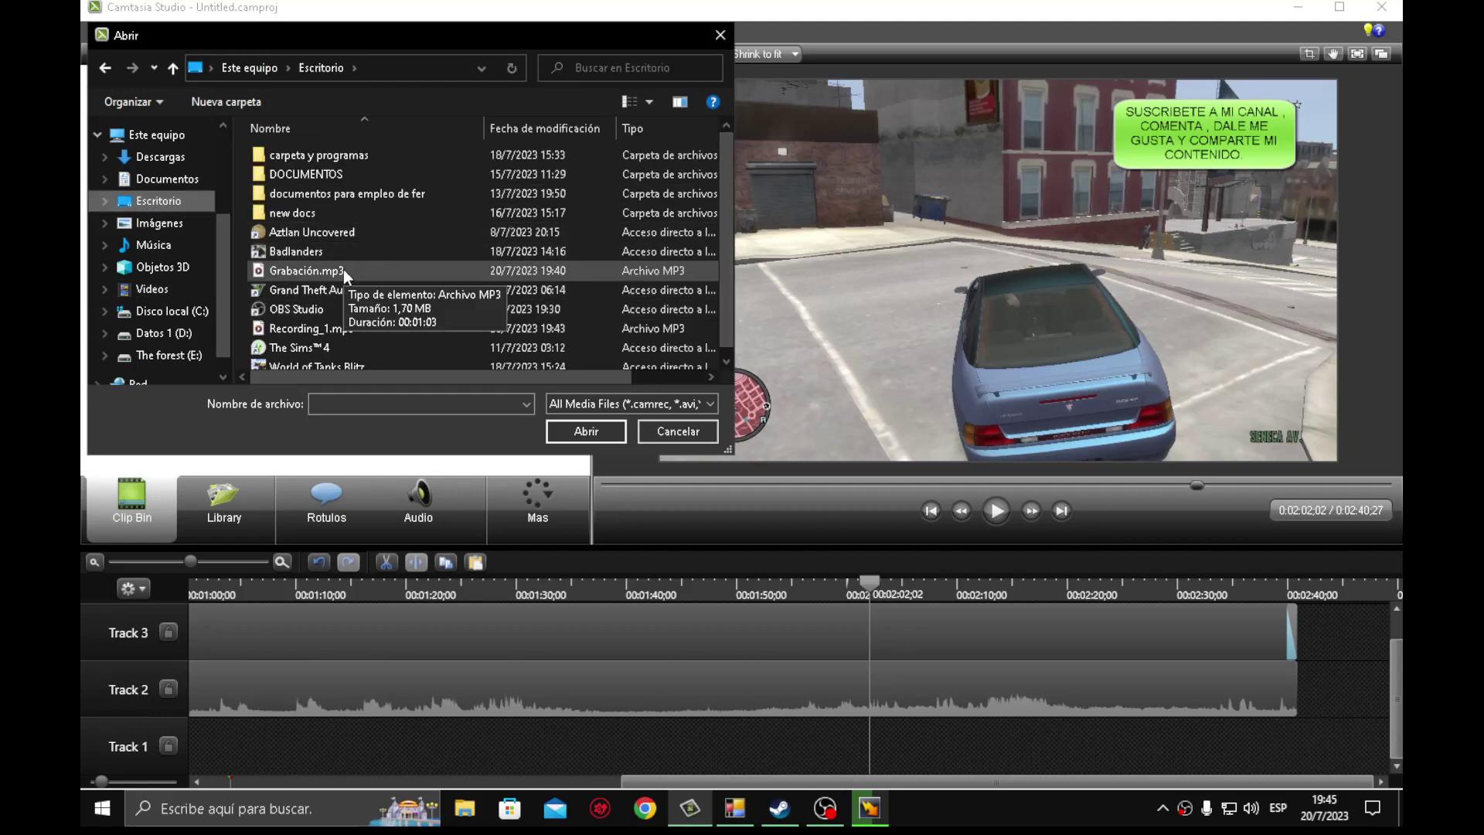
click(344, 269)
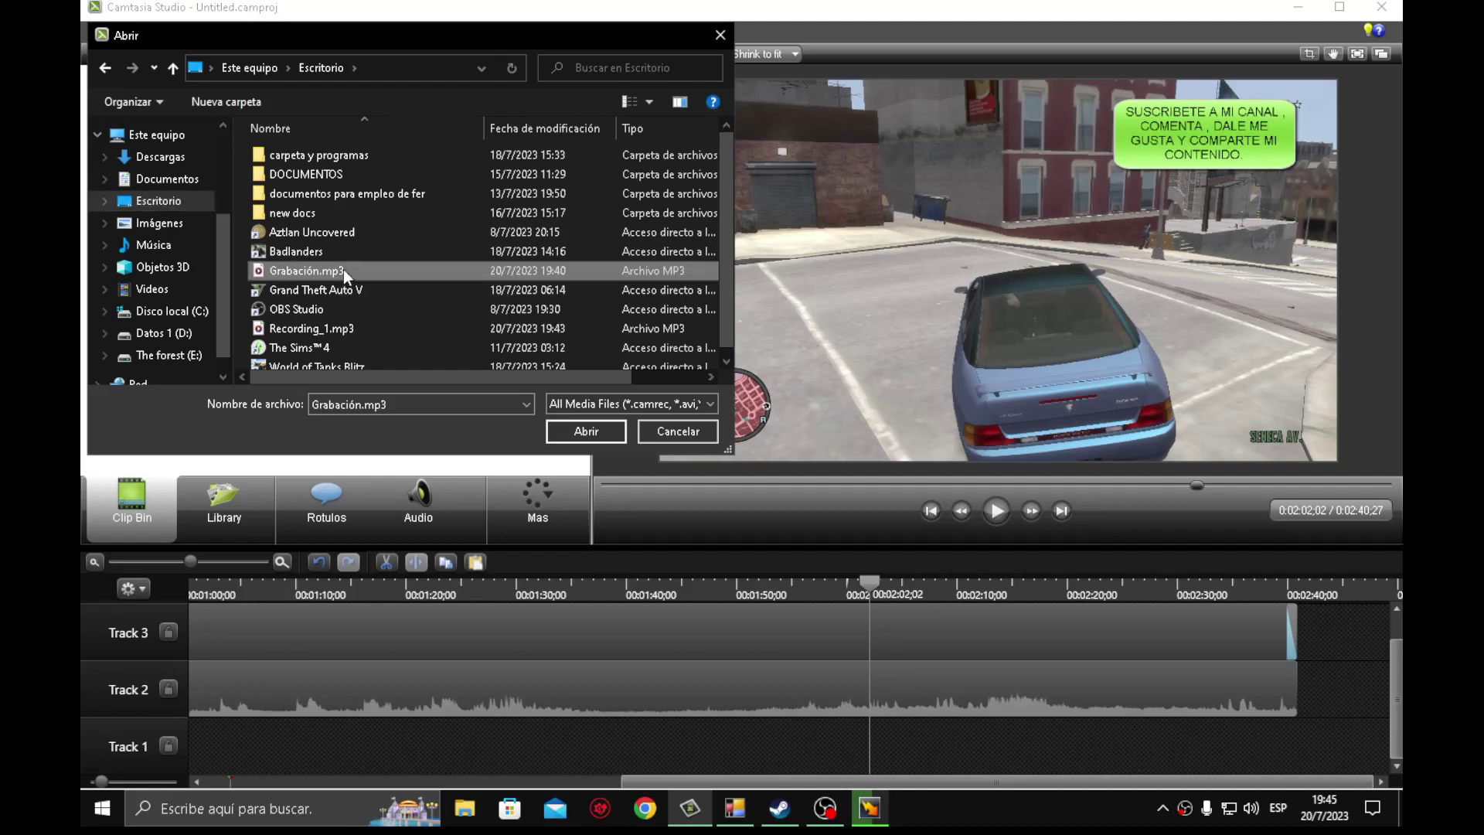
click(567, 435)
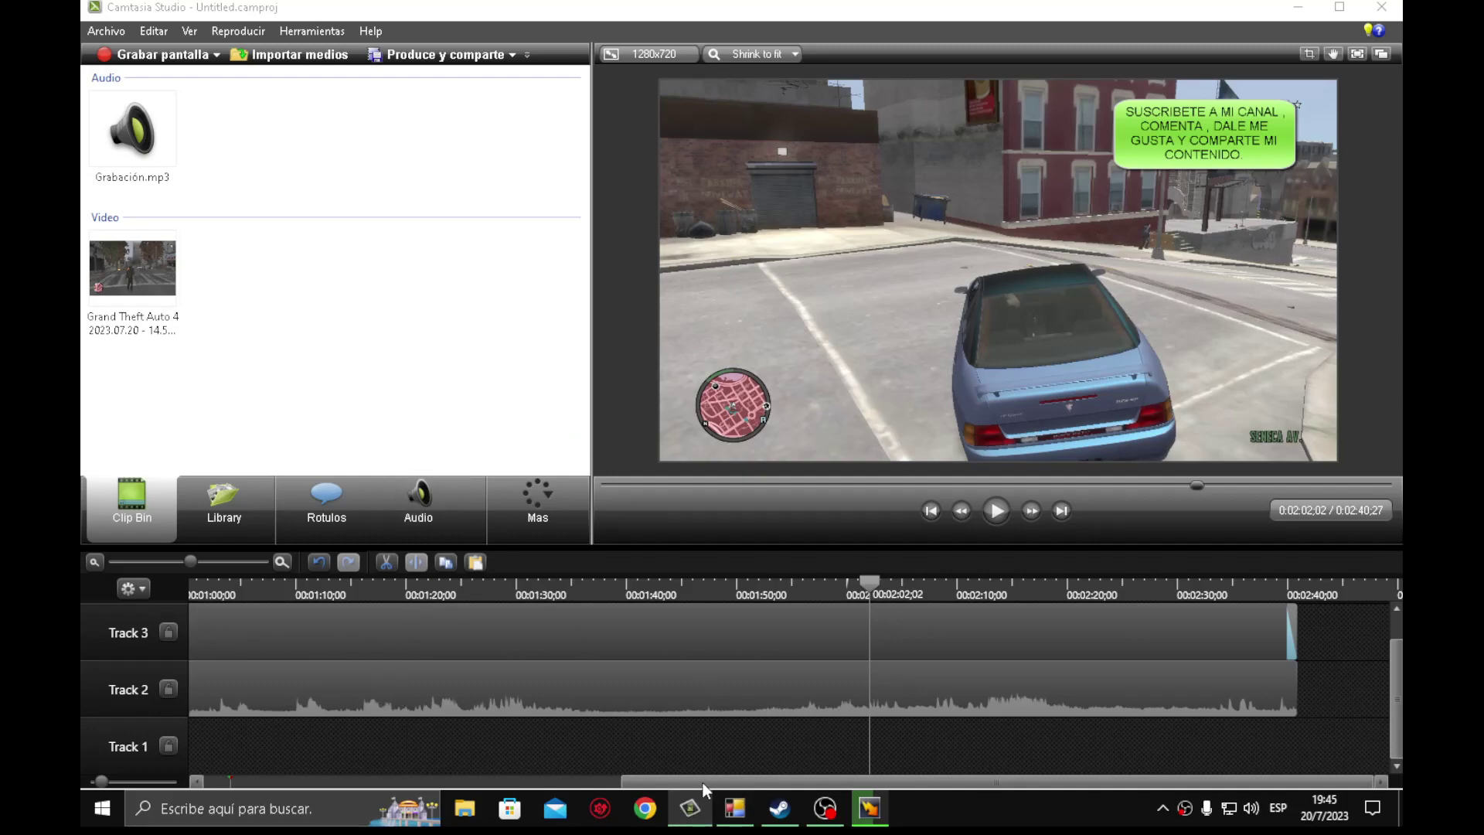
Step: Place Grabación.mp3 on Track 1, aligned with the start of the timeline
scroll(621, 763, up, 3)
drag(653, 780, 328, 771)
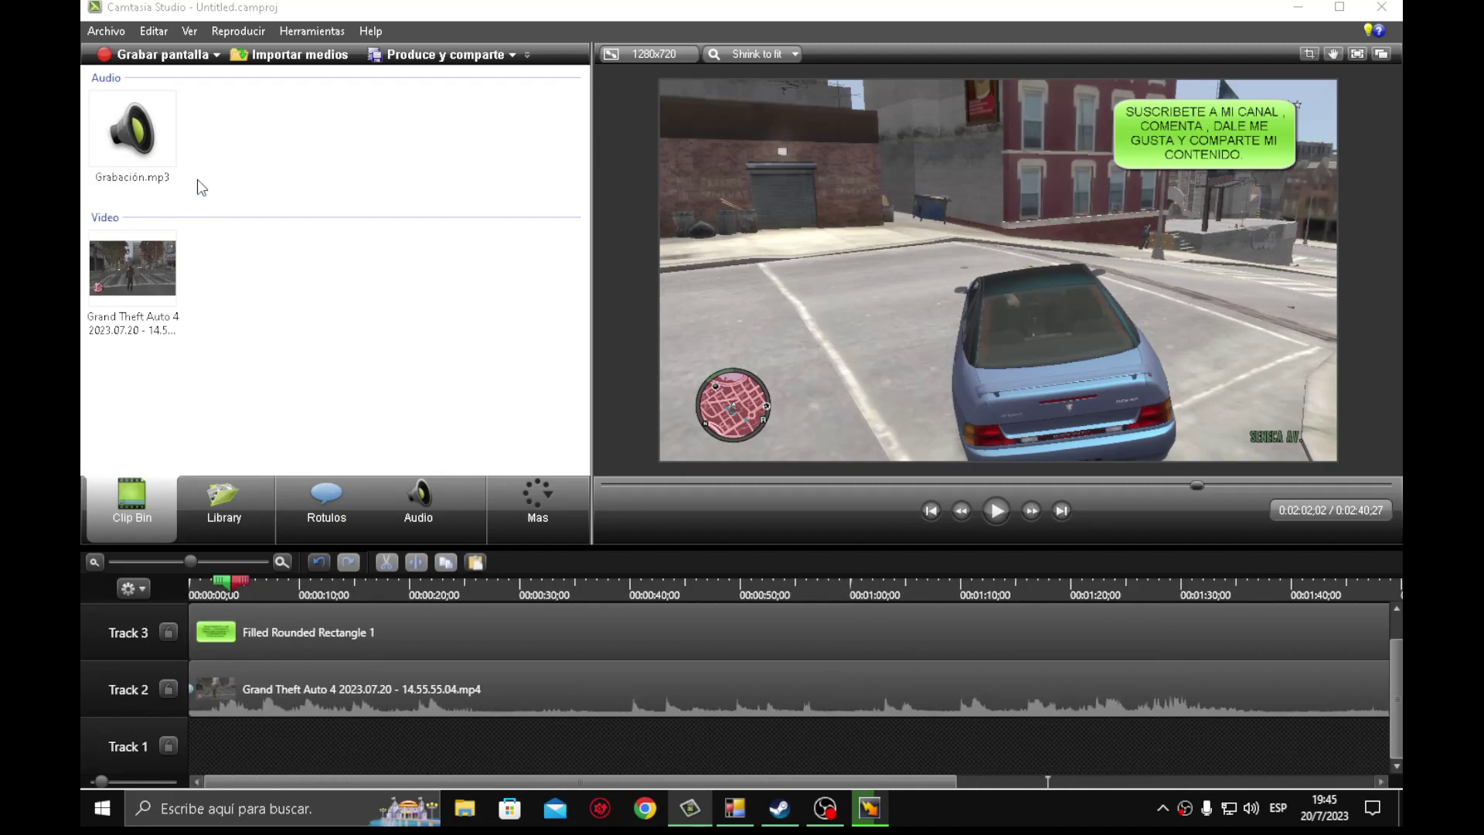
drag(99, 145, 200, 729)
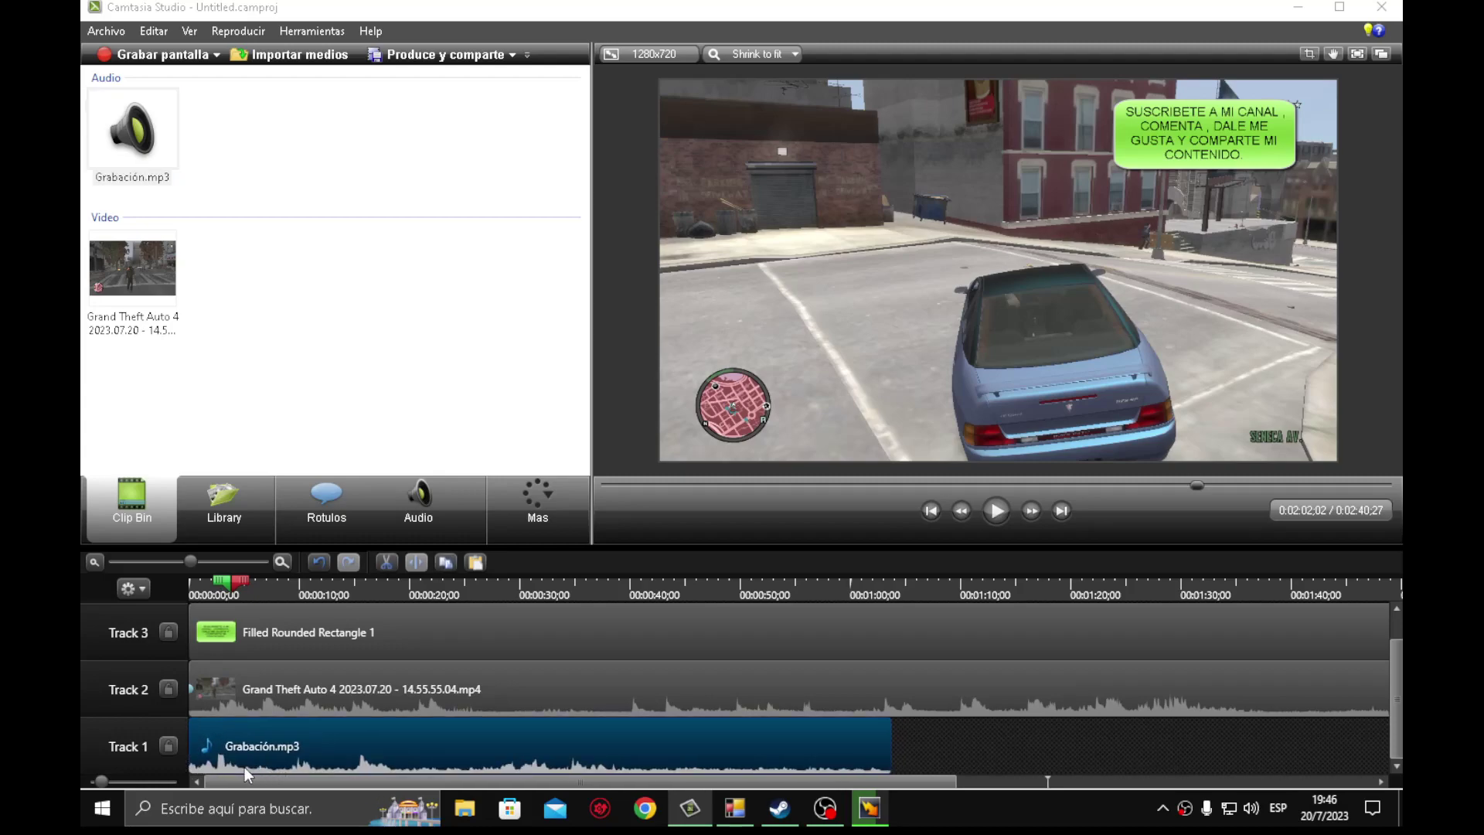
Step: Trim the end of the Grabación.mp3 clip on Track 1 to about 47 seconds
click(896, 755)
click(890, 752)
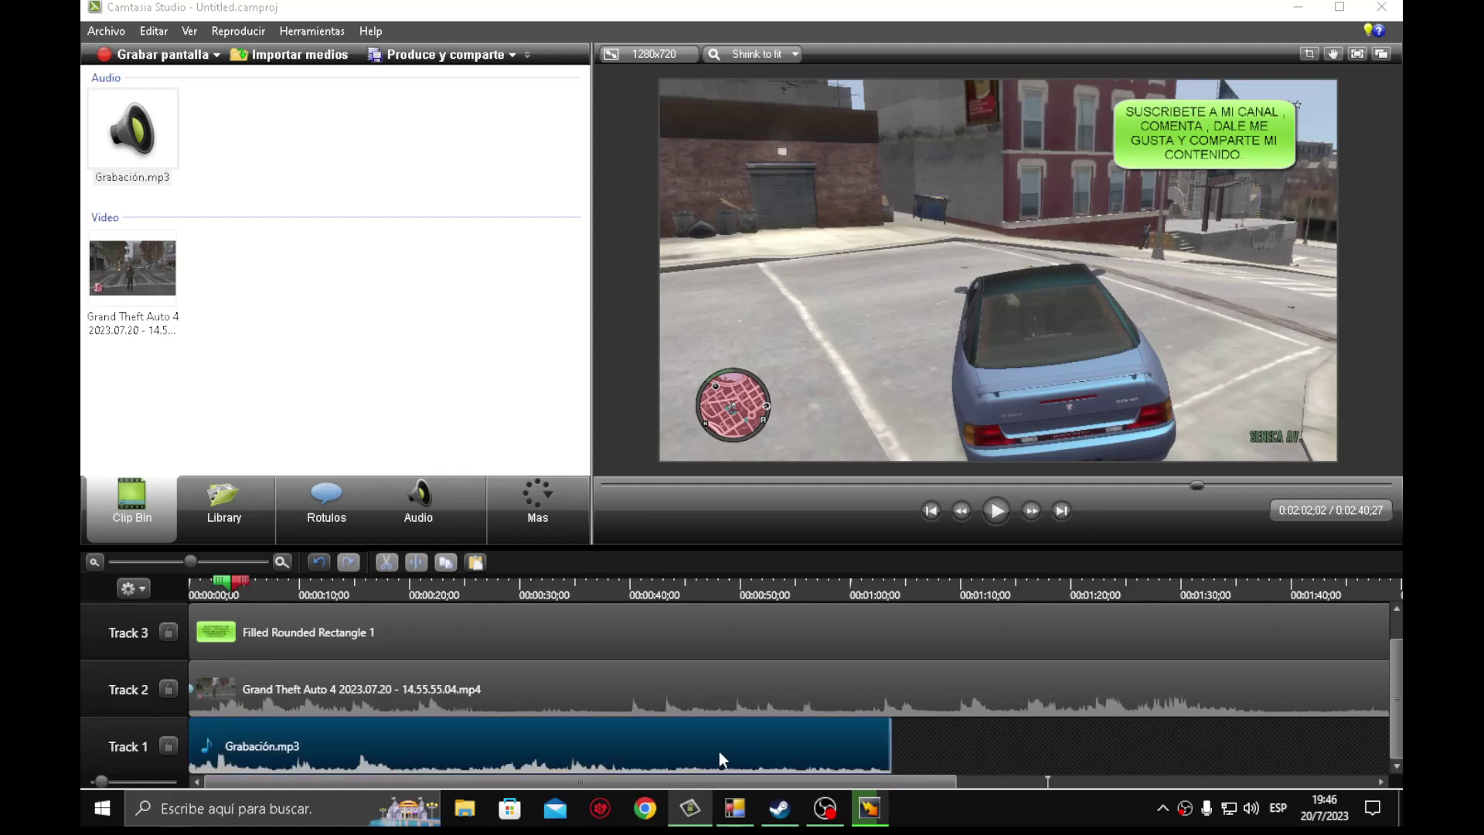
drag(723, 759, 709, 759)
click(635, 471)
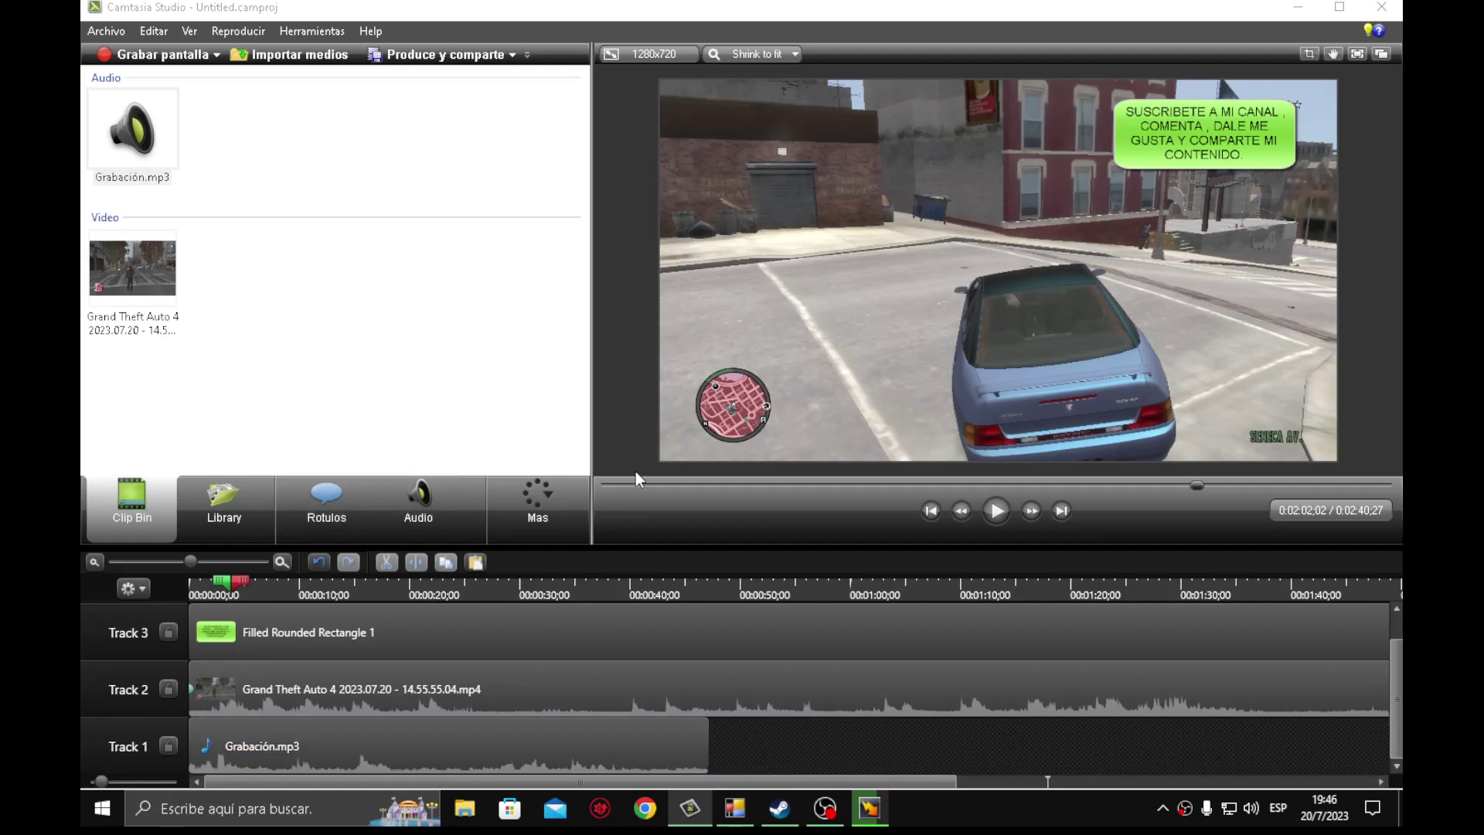
Step: Play the project briefly from the beginning and from about 0:00:16, and return the playhead to the start
drag(630, 483, 597, 488)
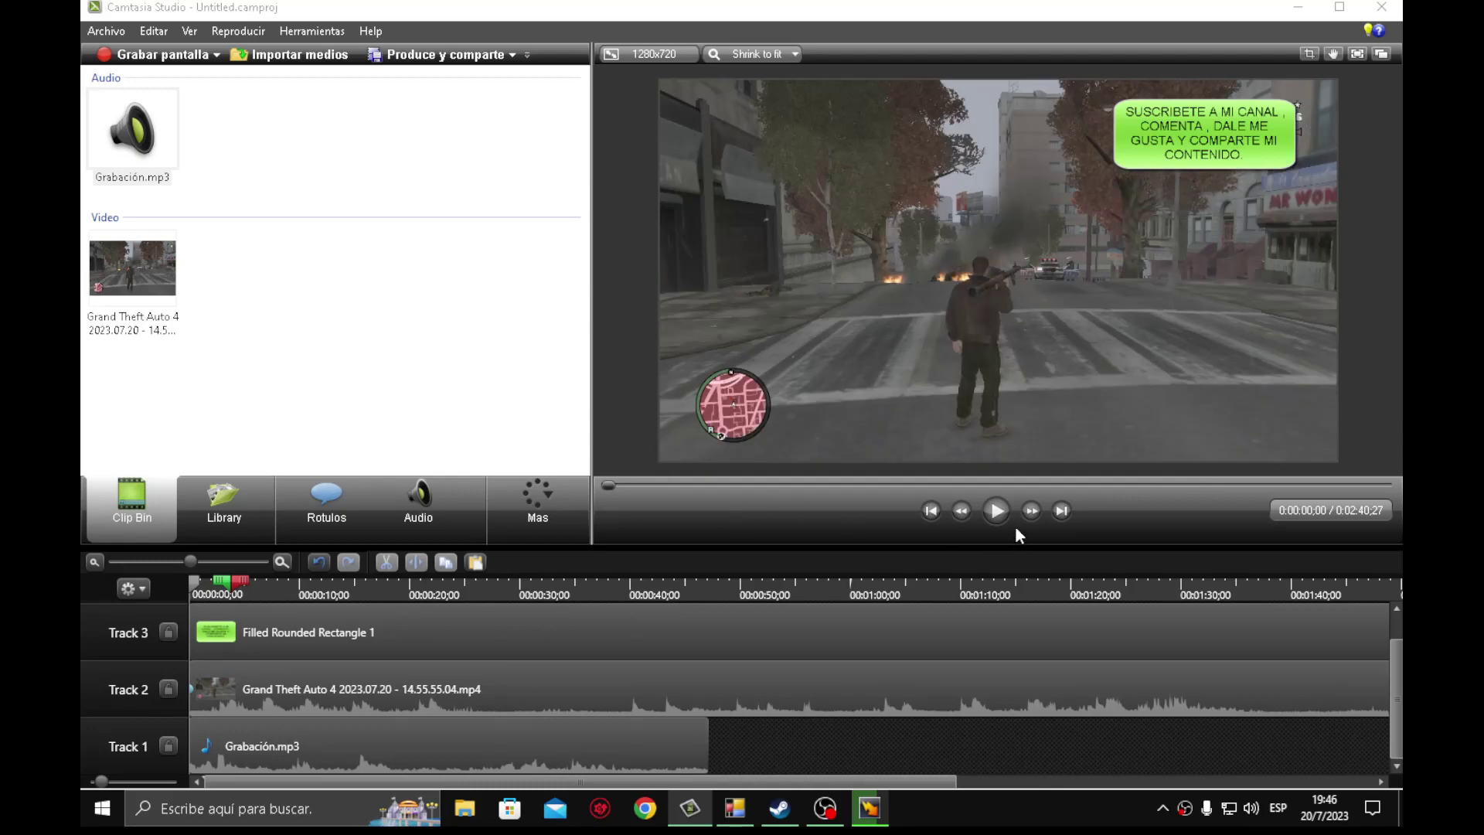
click(1005, 511)
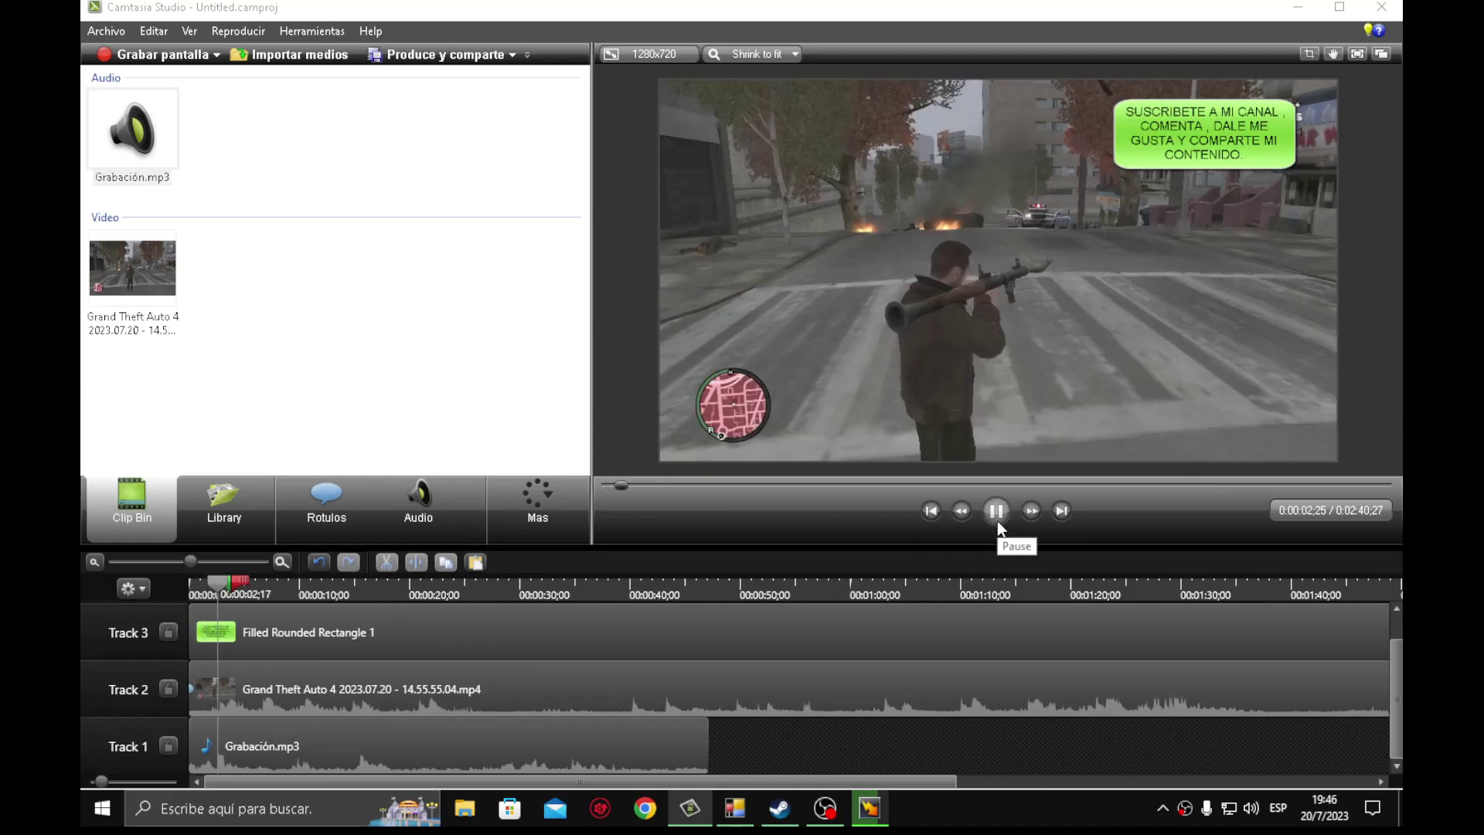
click(998, 516)
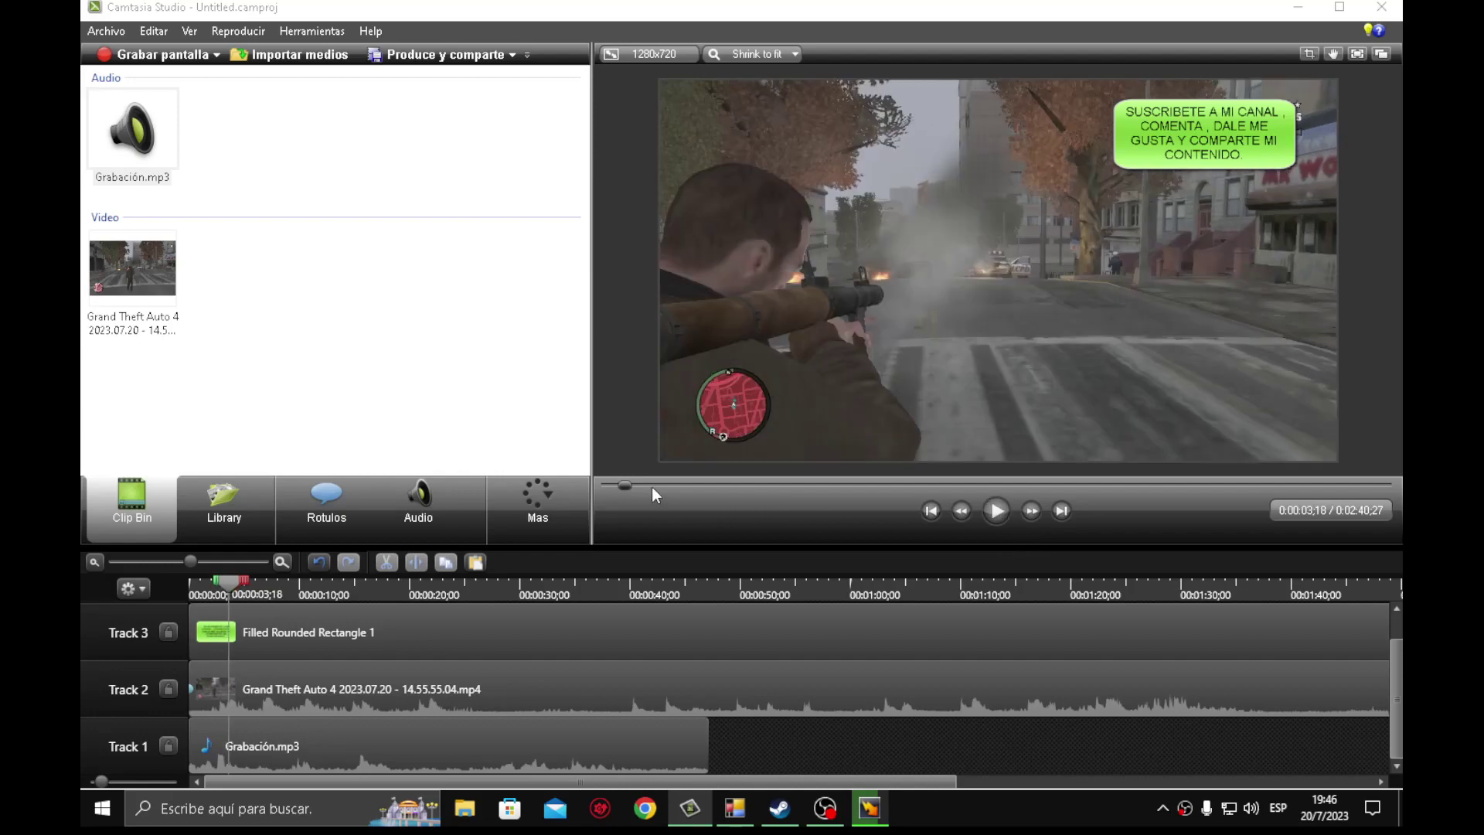
click(684, 485)
click(995, 512)
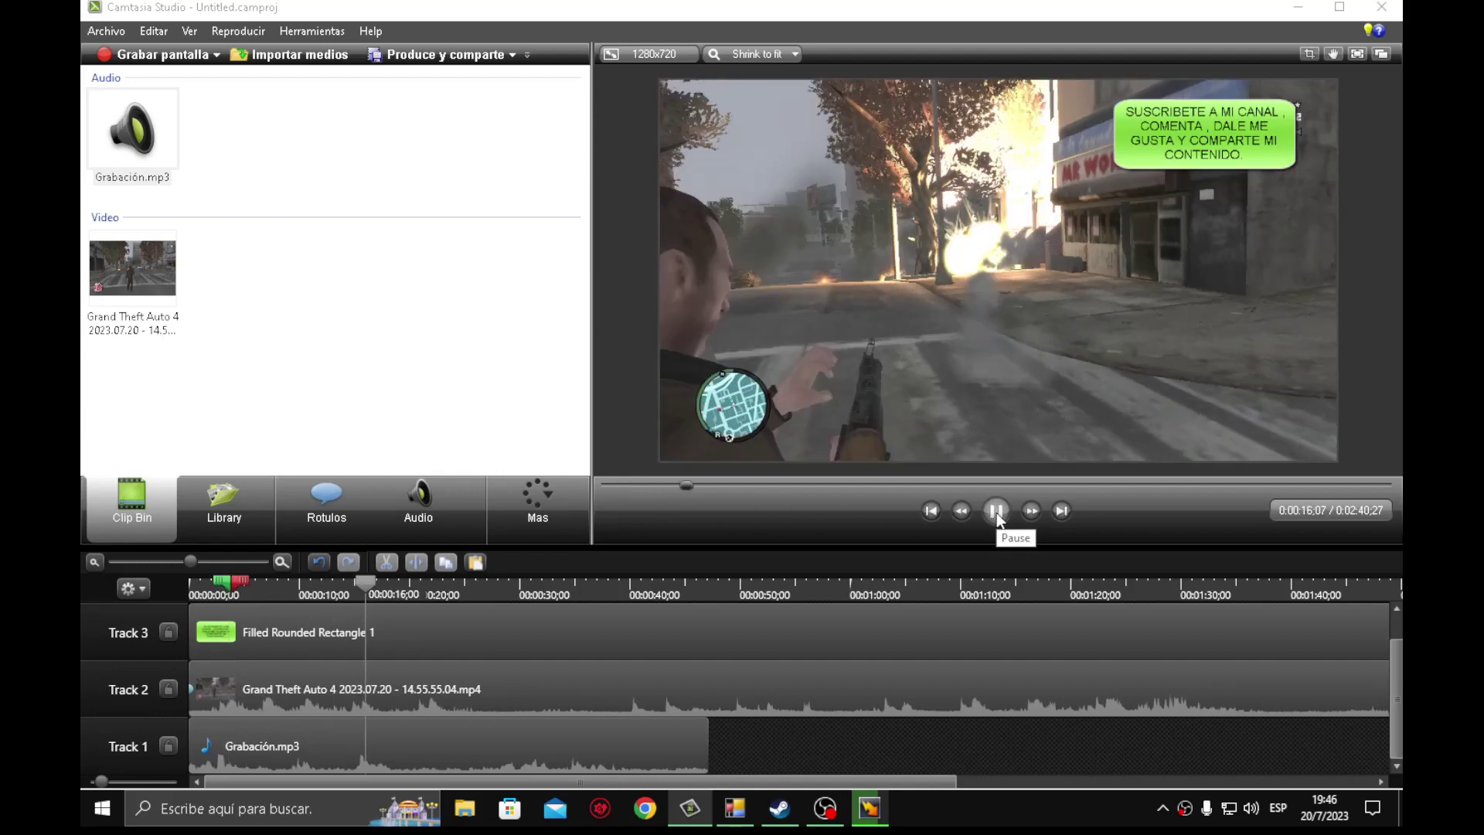
click(996, 513)
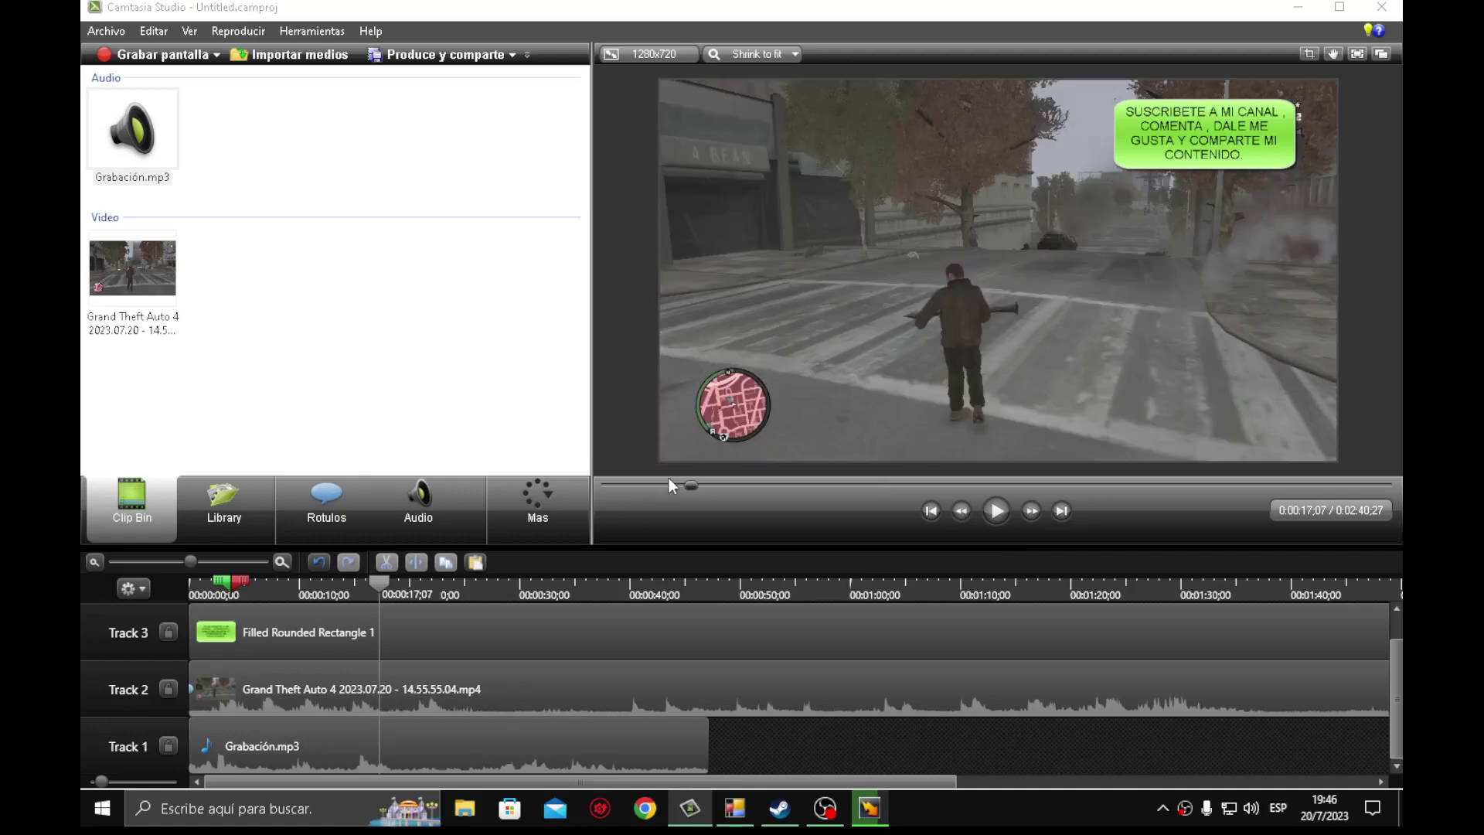
drag(669, 485, 597, 495)
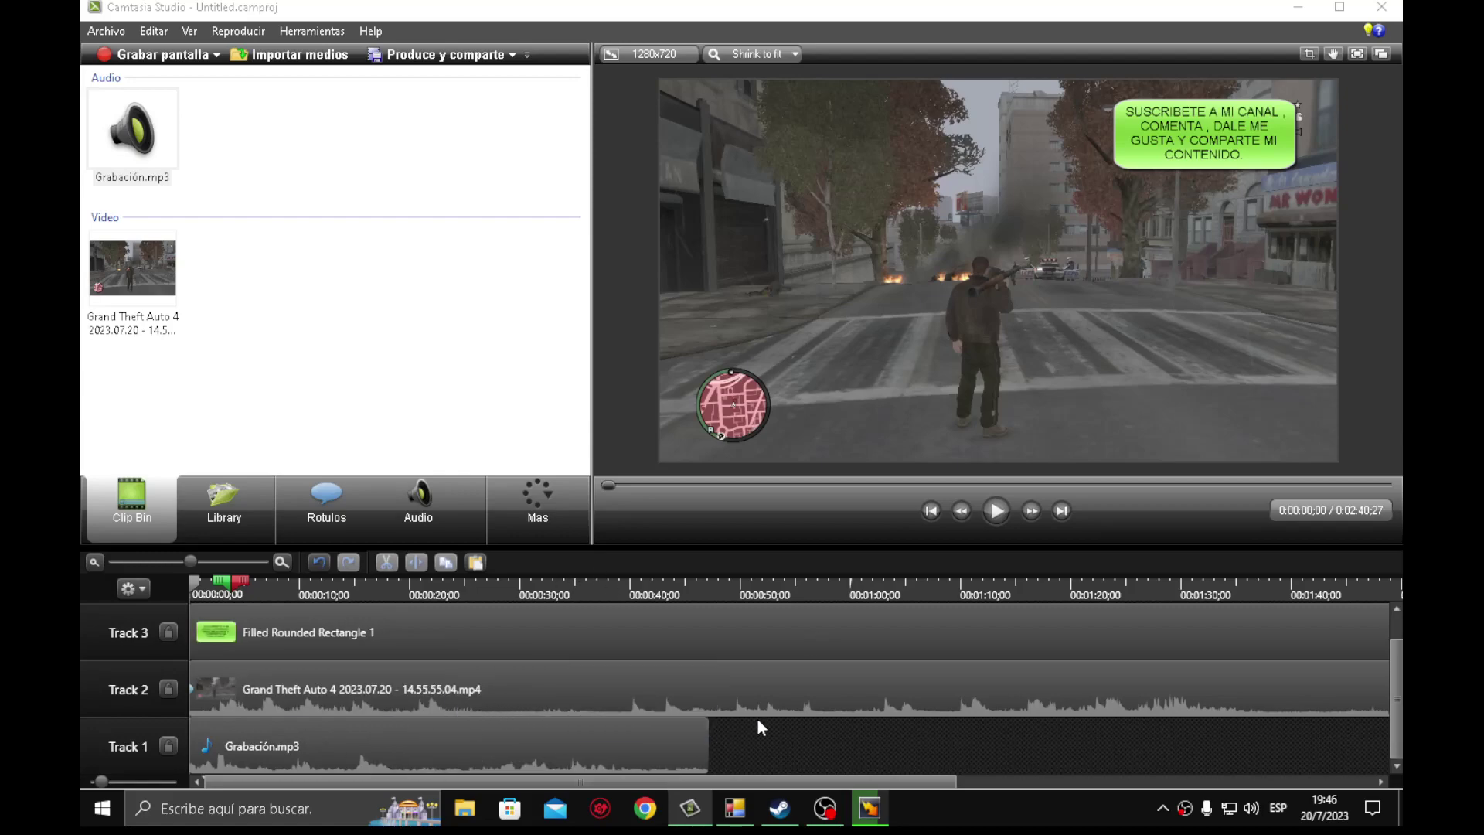
Step: Open the Grand Theft Auto 4 clip on Track 2 for audio editing, reduce its volume several increments, and play the start to check
click(503, 757)
click(369, 691)
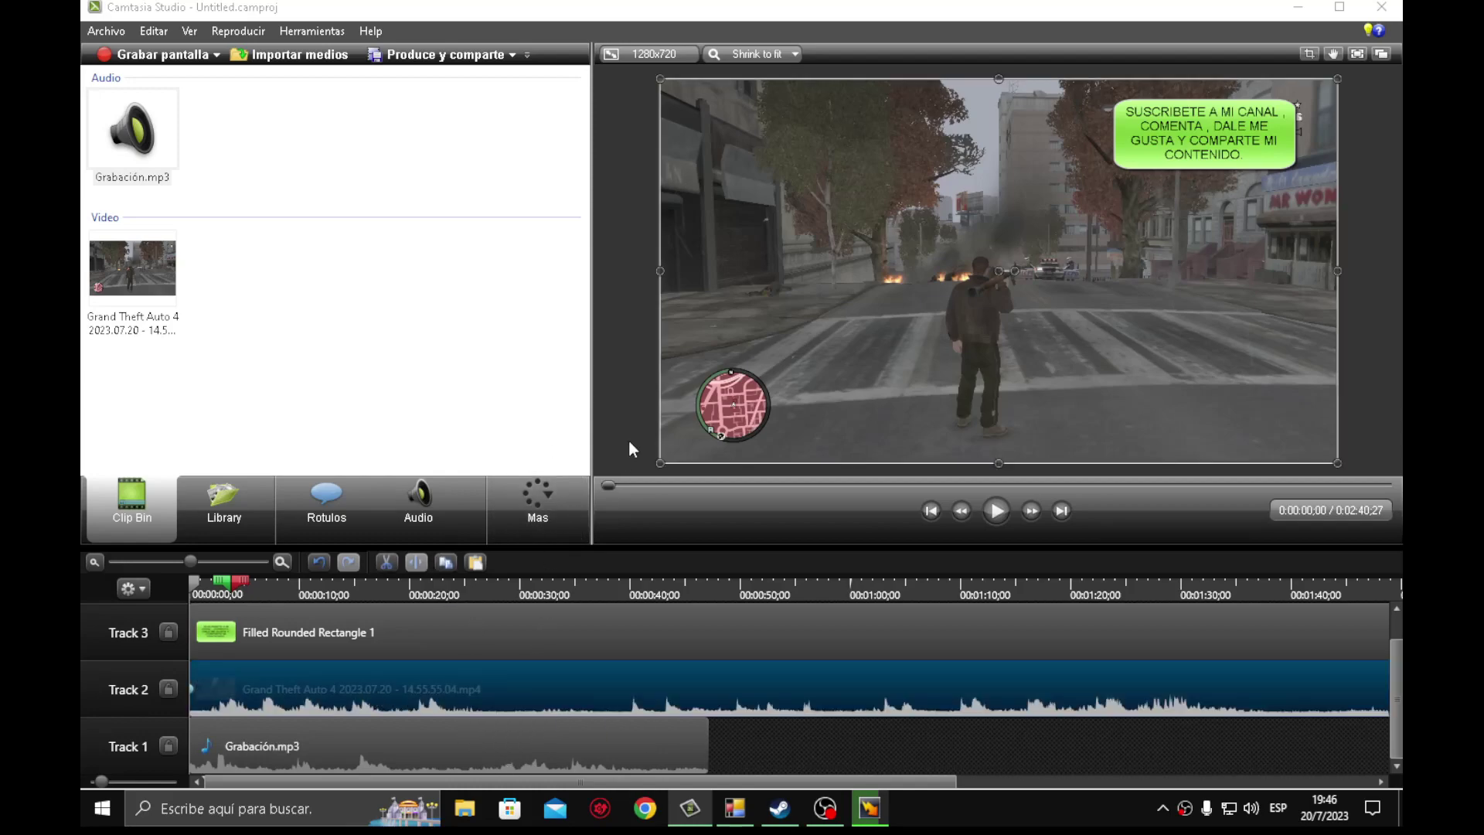
right_click(329, 686)
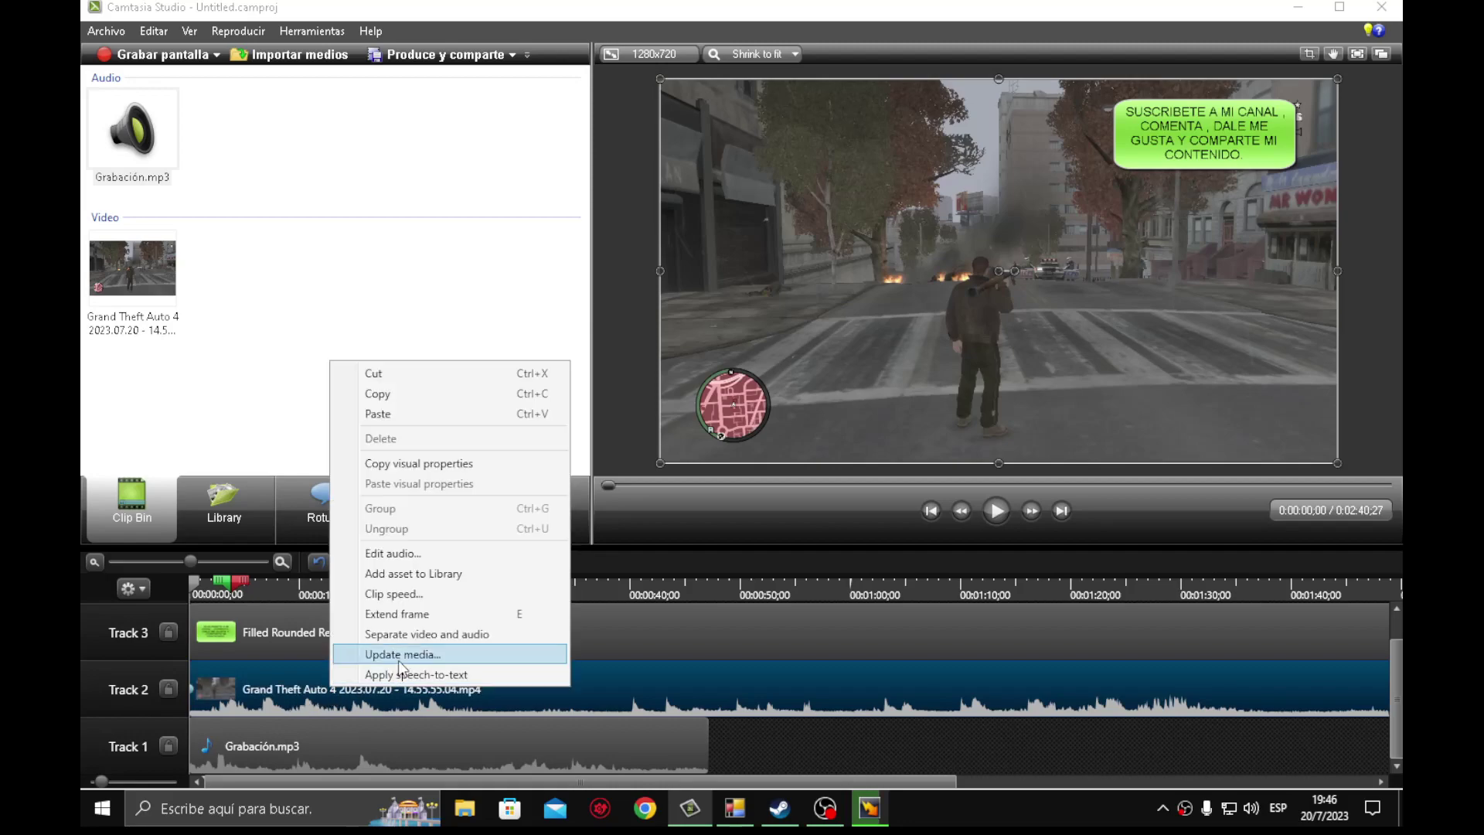
click(394, 552)
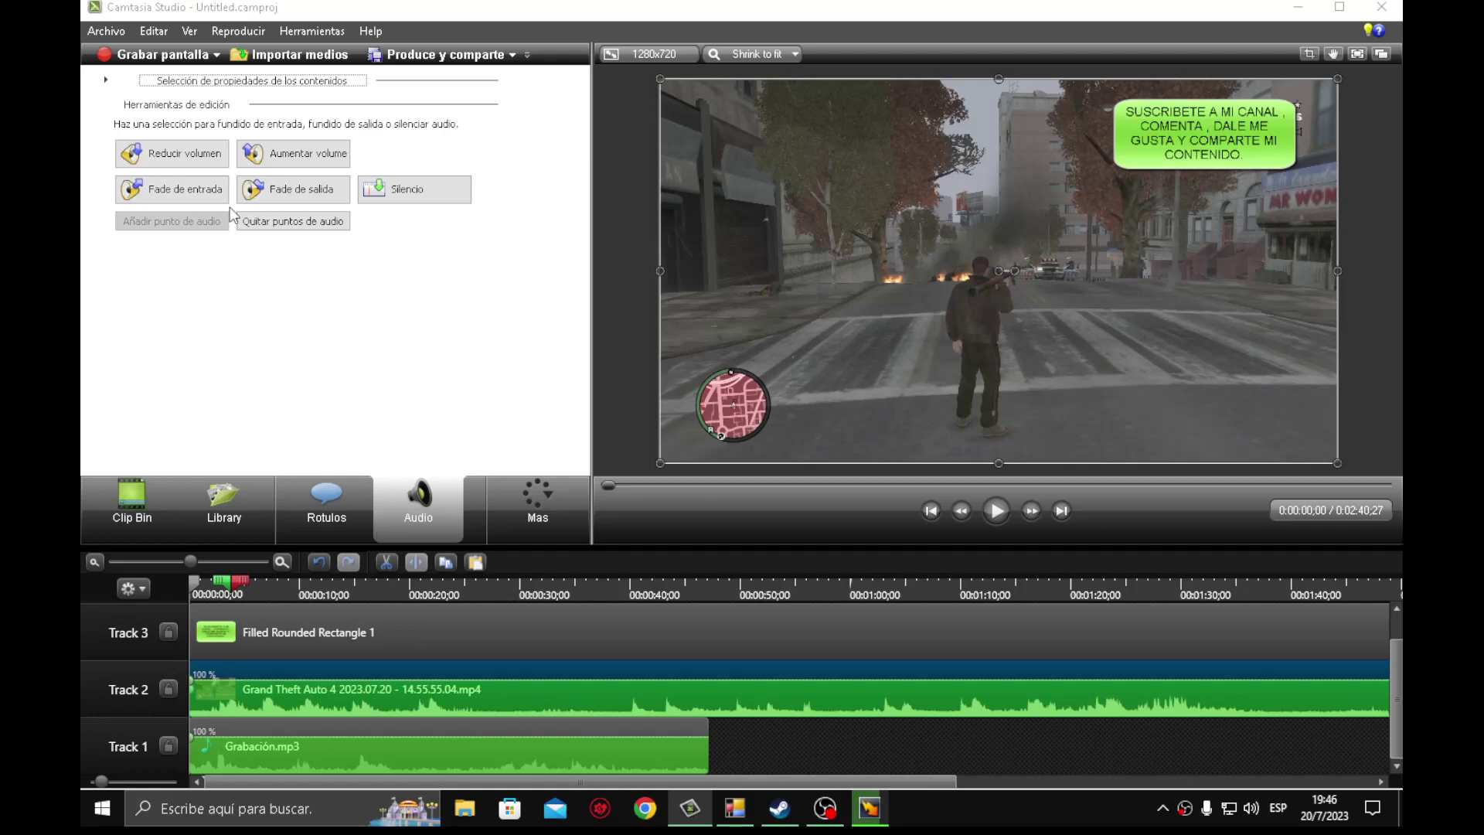
click(205, 159)
click(206, 159)
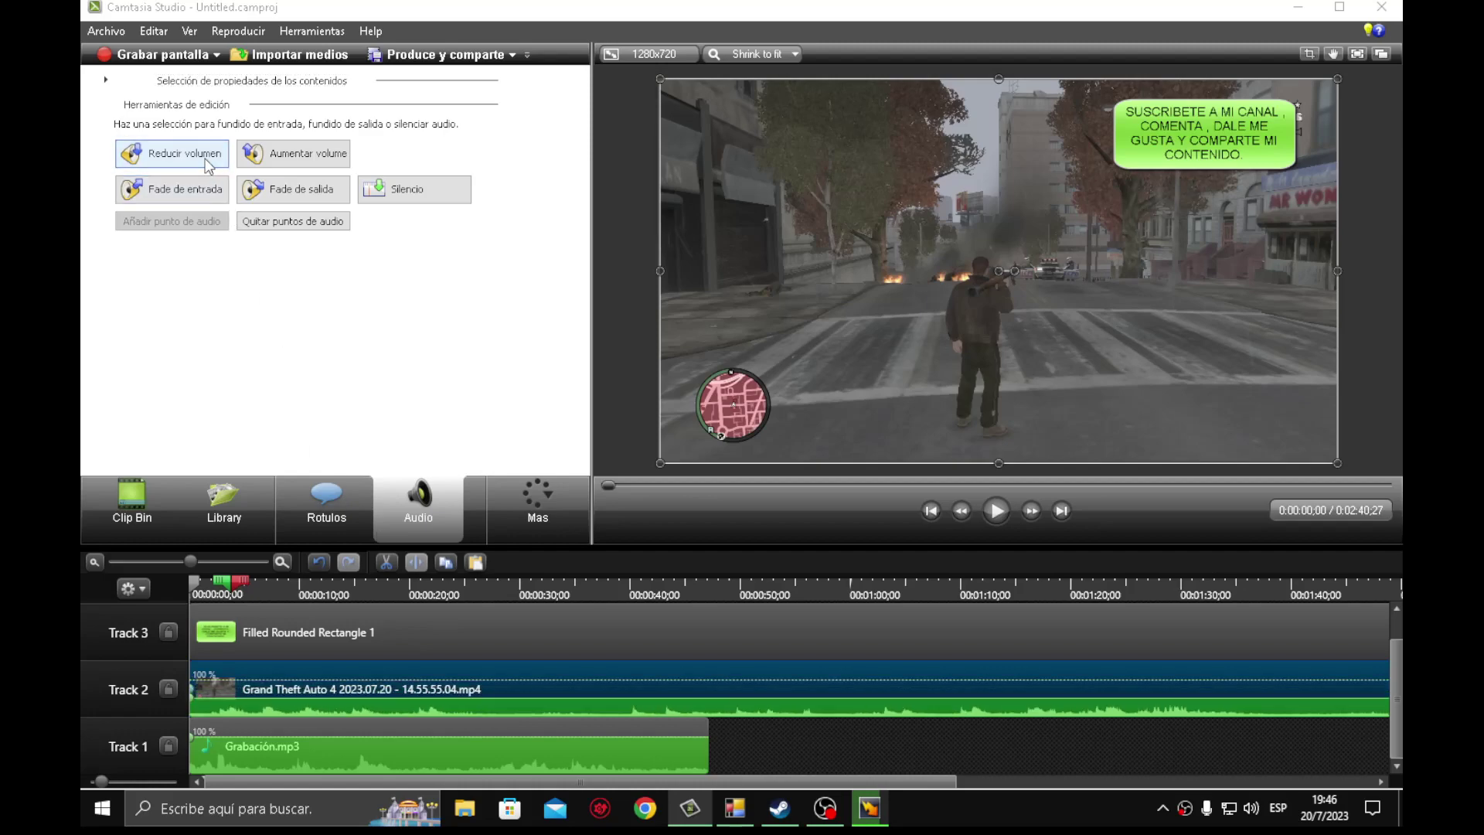
click(206, 159)
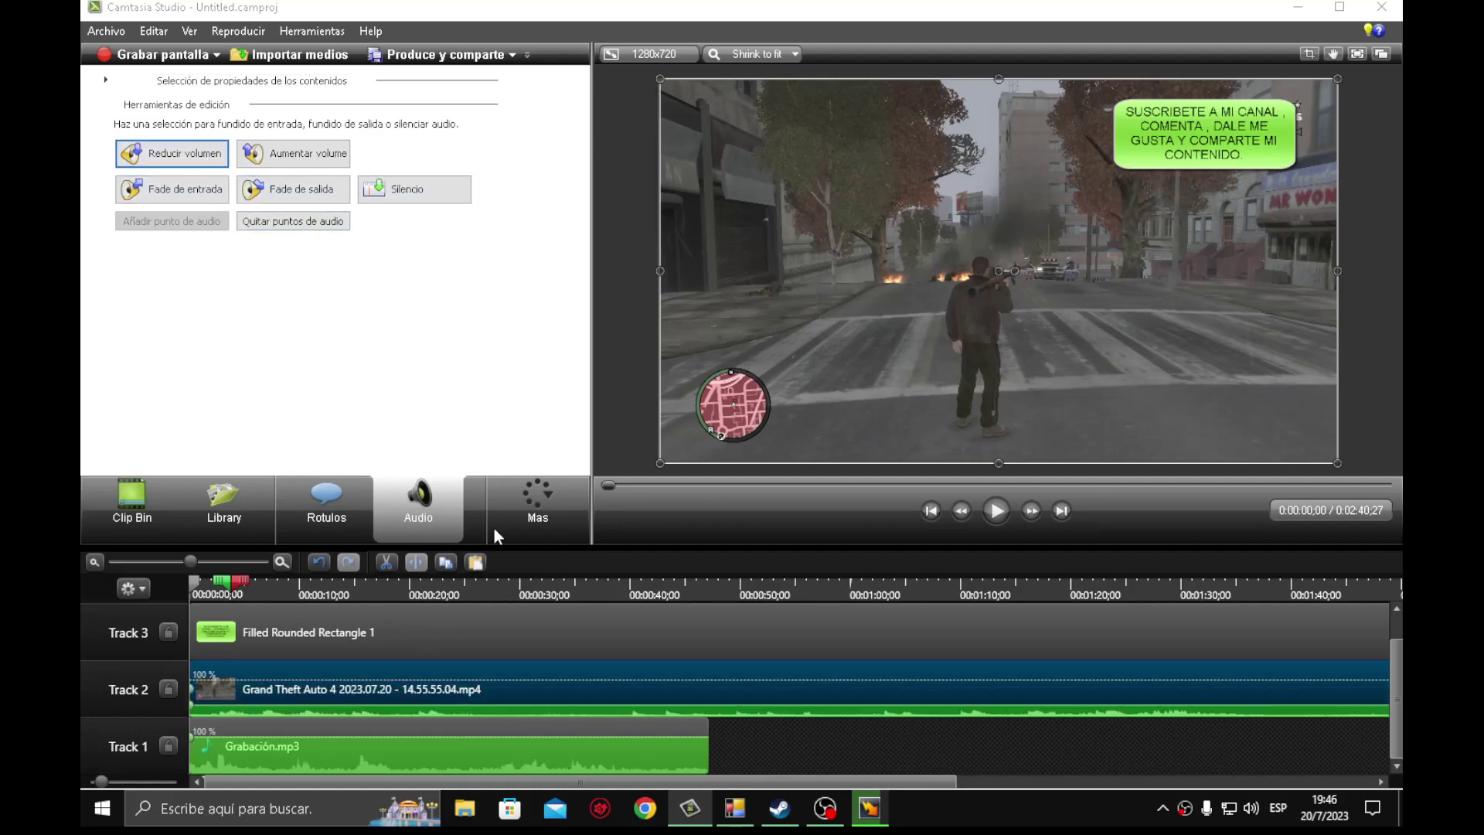
click(995, 513)
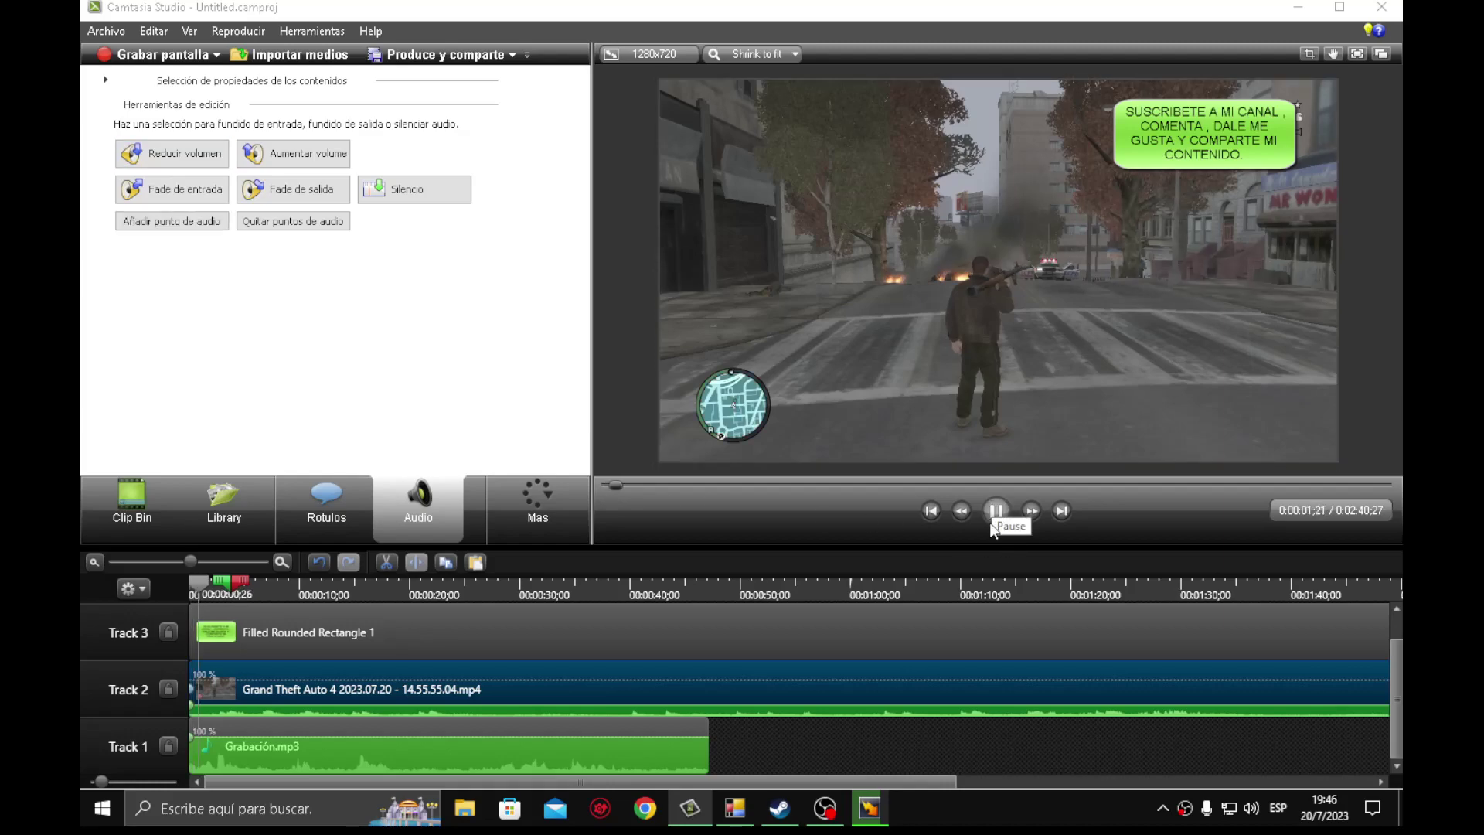
click(994, 522)
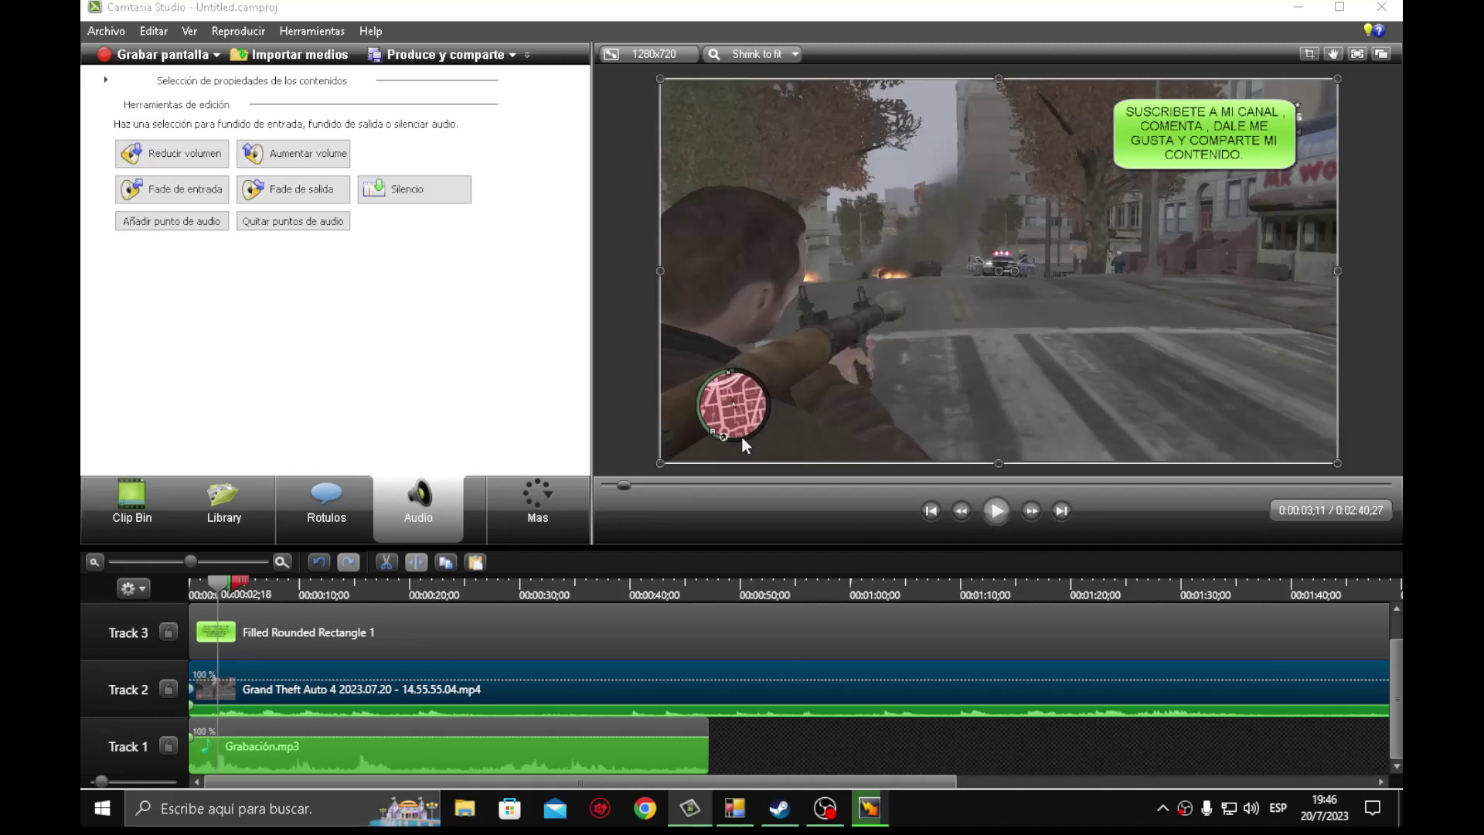
Step: Reduce the Track 2 gameplay clip's volume three more increments, playing the project between reductions to compare it with the voice
click(194, 156)
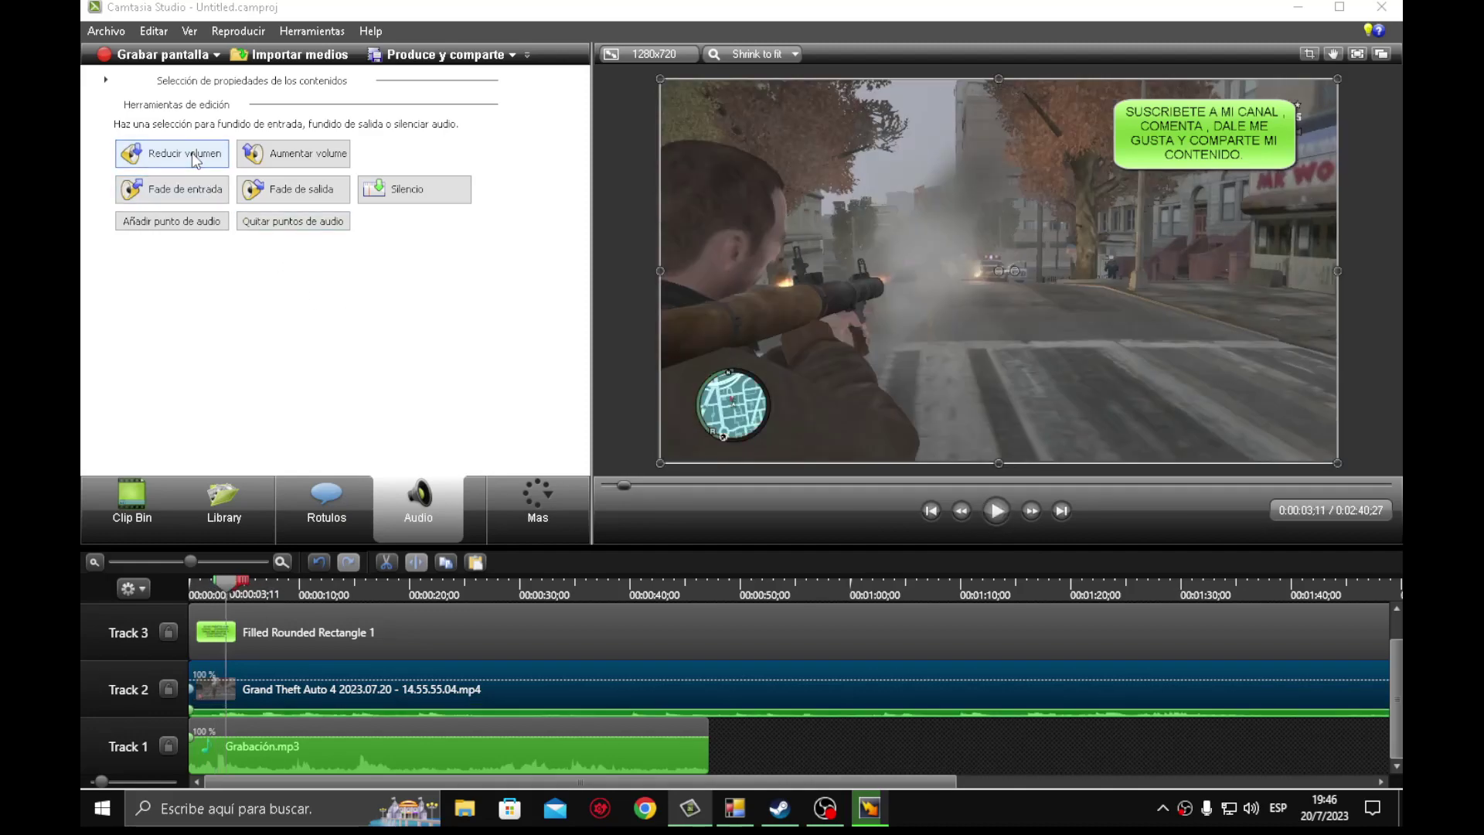
click(997, 521)
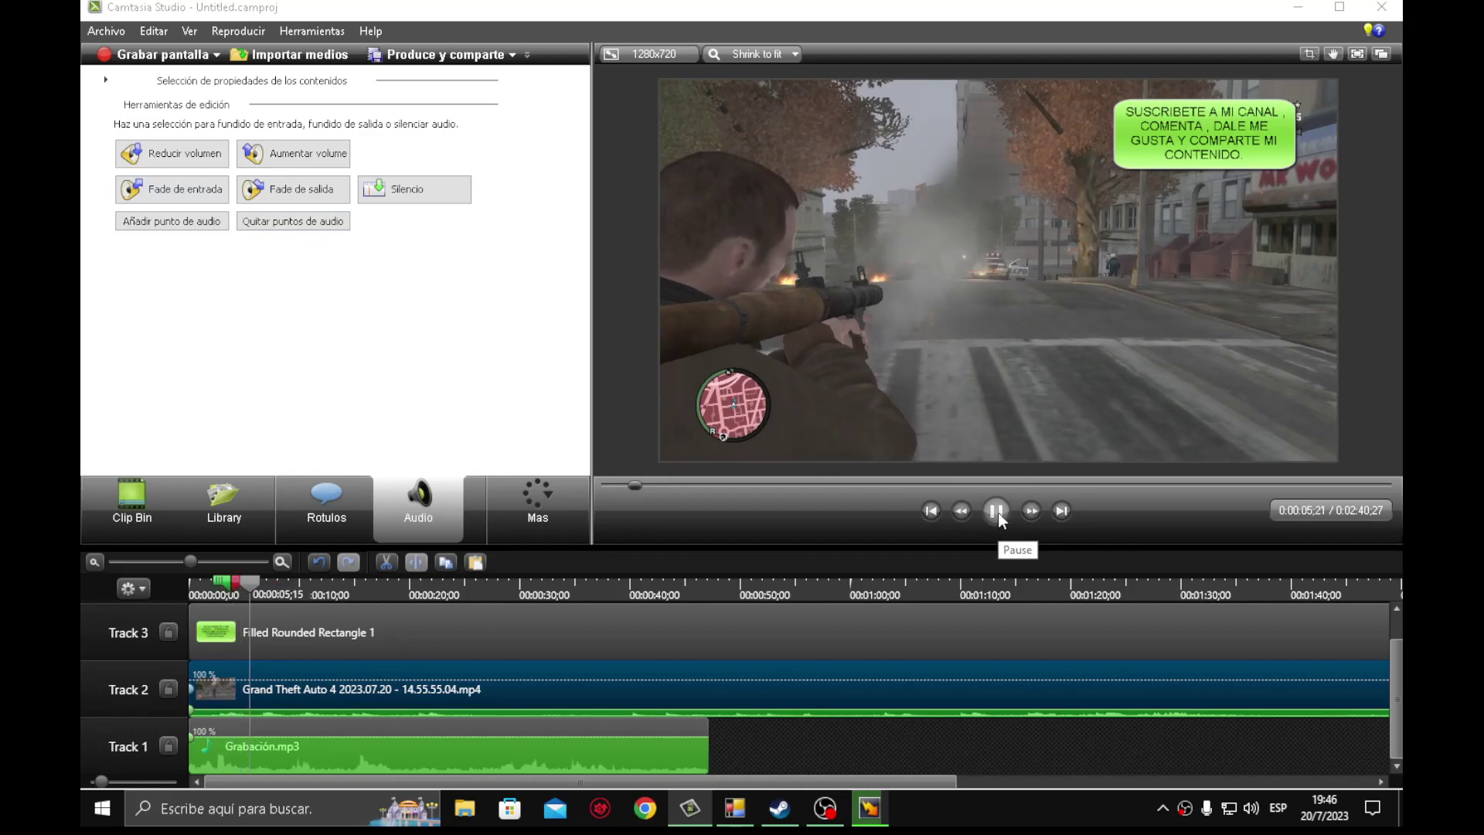
click(997, 512)
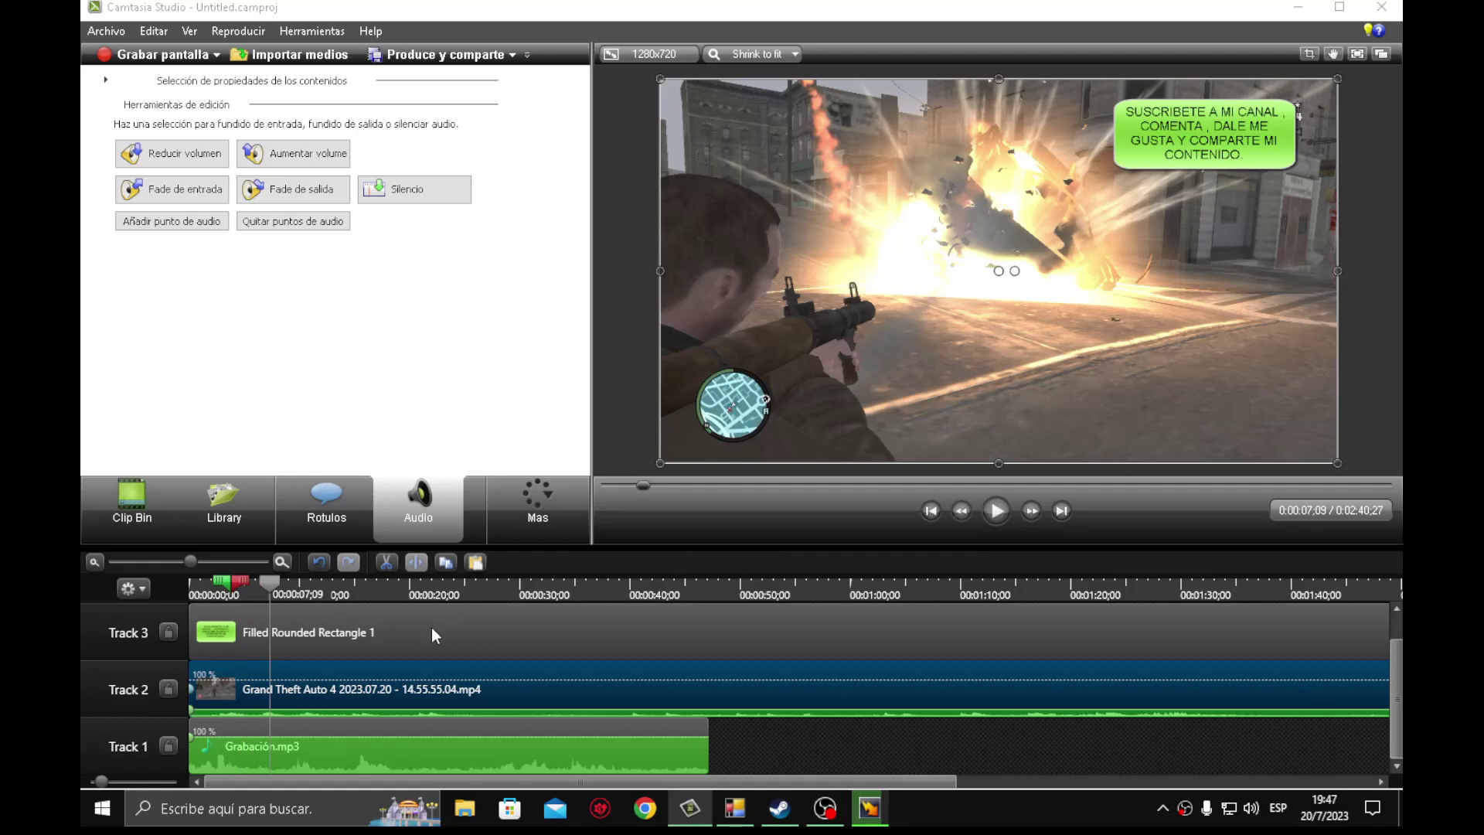
click(164, 153)
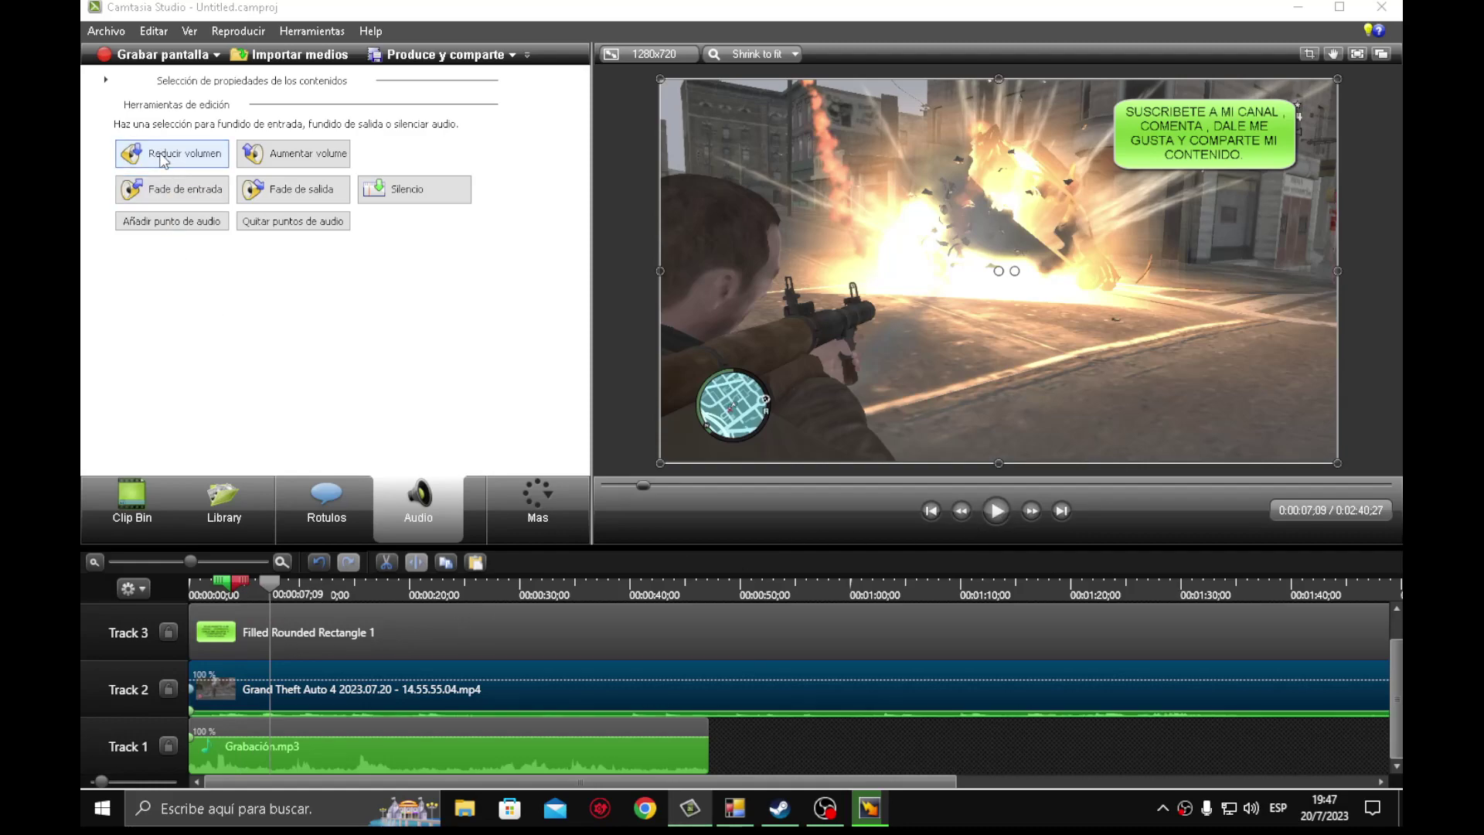
click(163, 155)
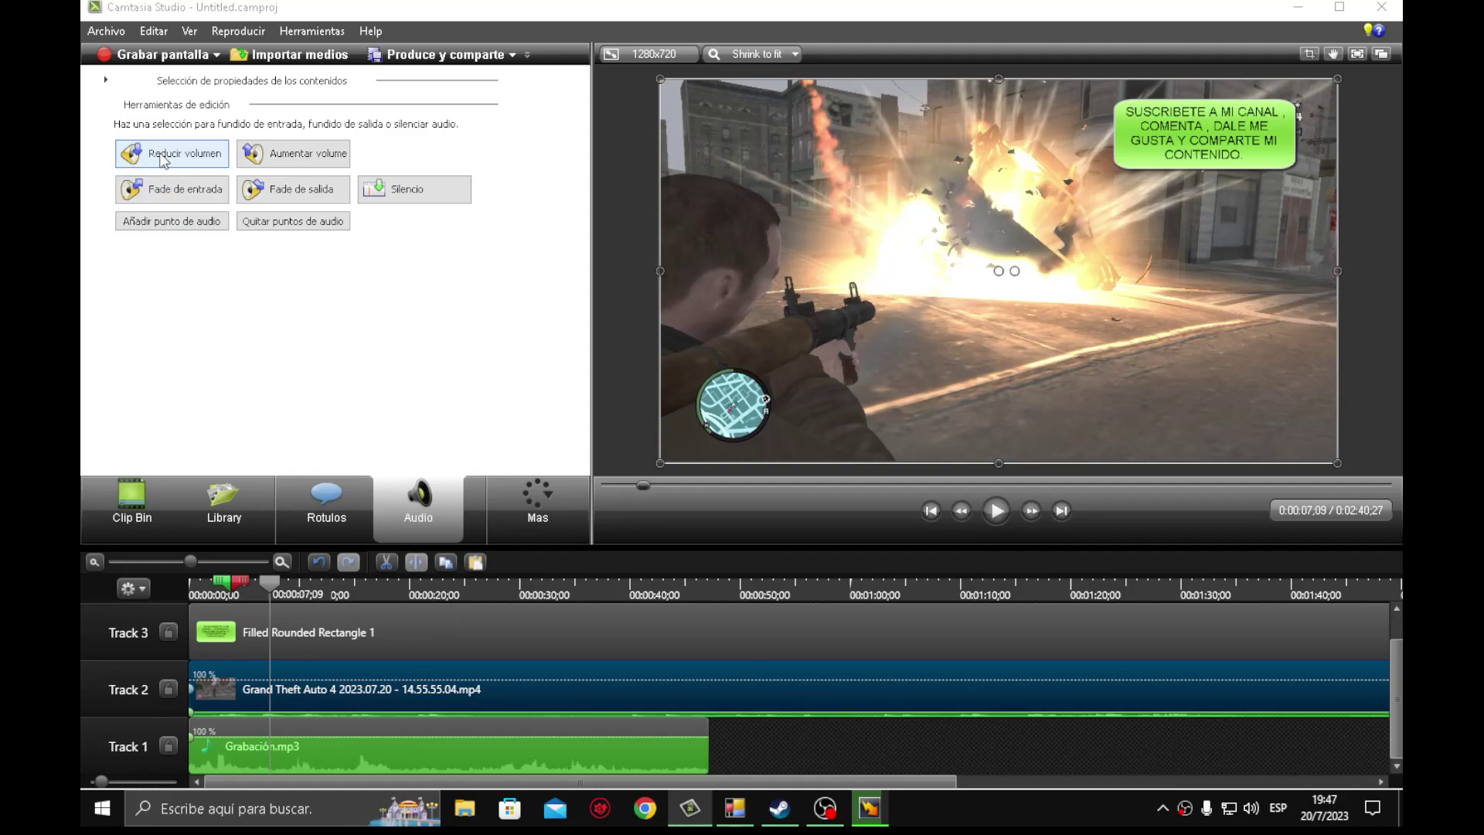
click(997, 511)
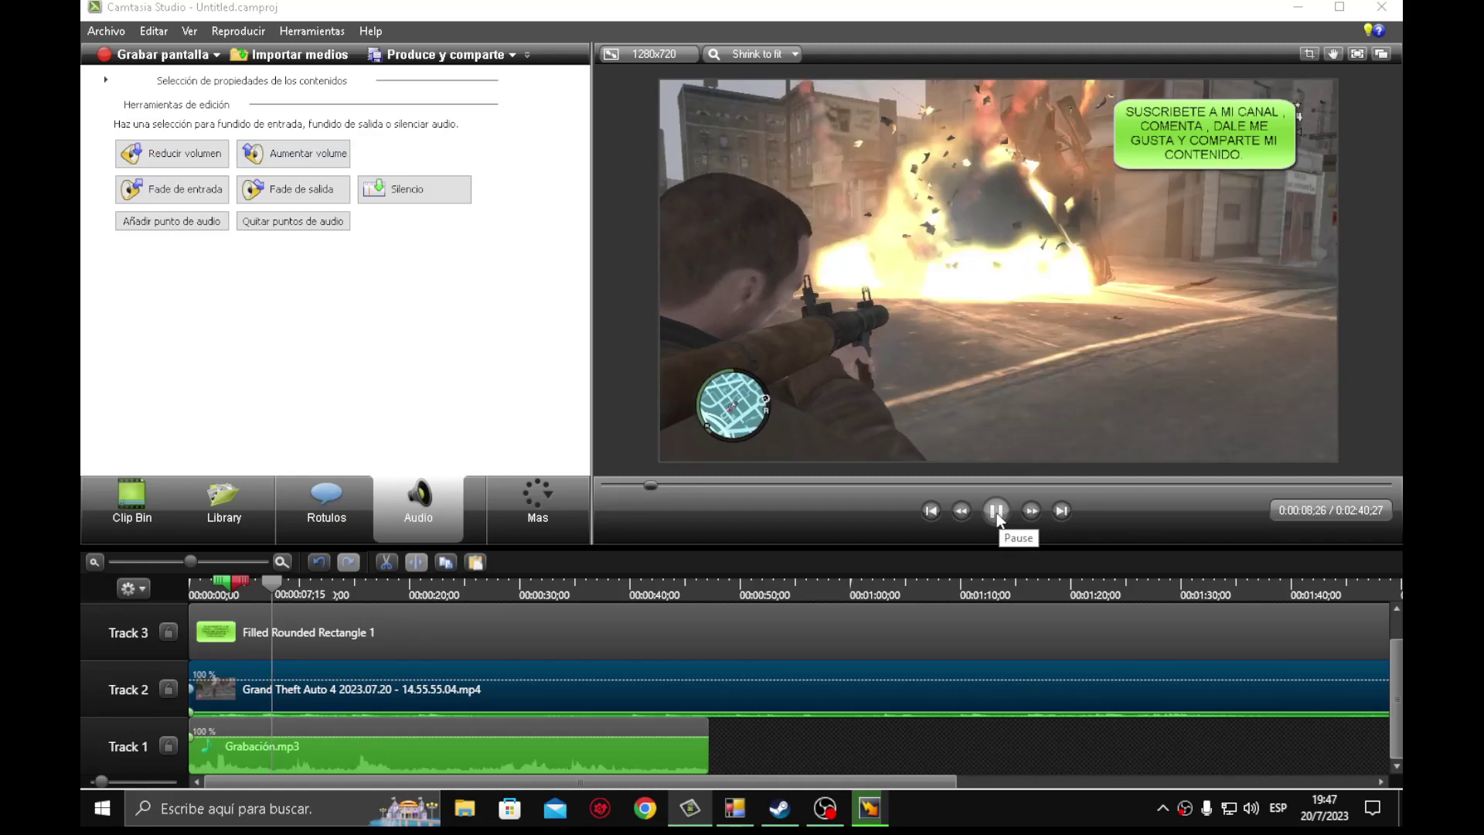
Step: Fine-tune the Track 2 clip's volume by raising and lowering it in single increments, playing the project between adjustments
click(294, 164)
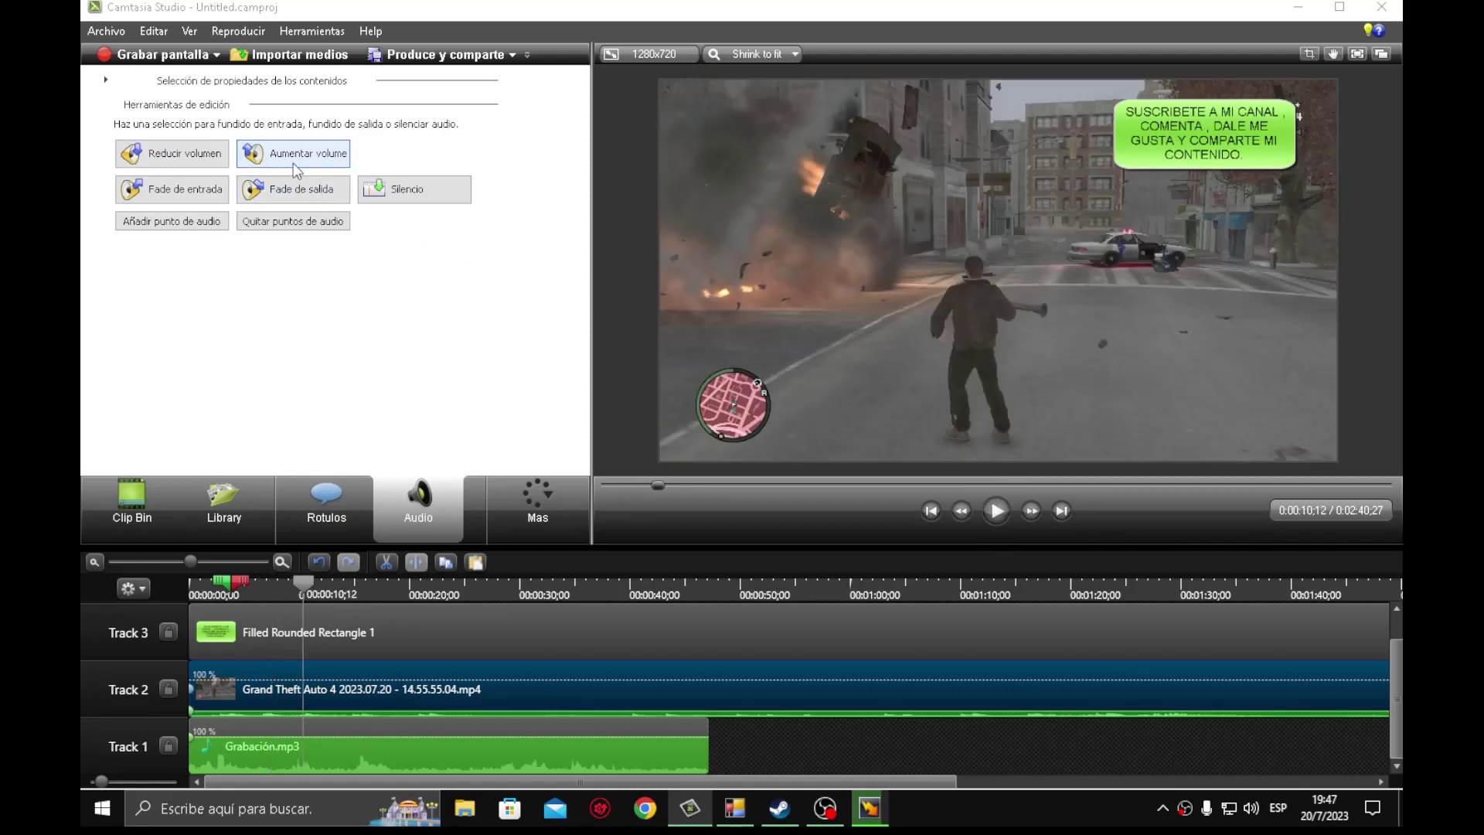
click(994, 512)
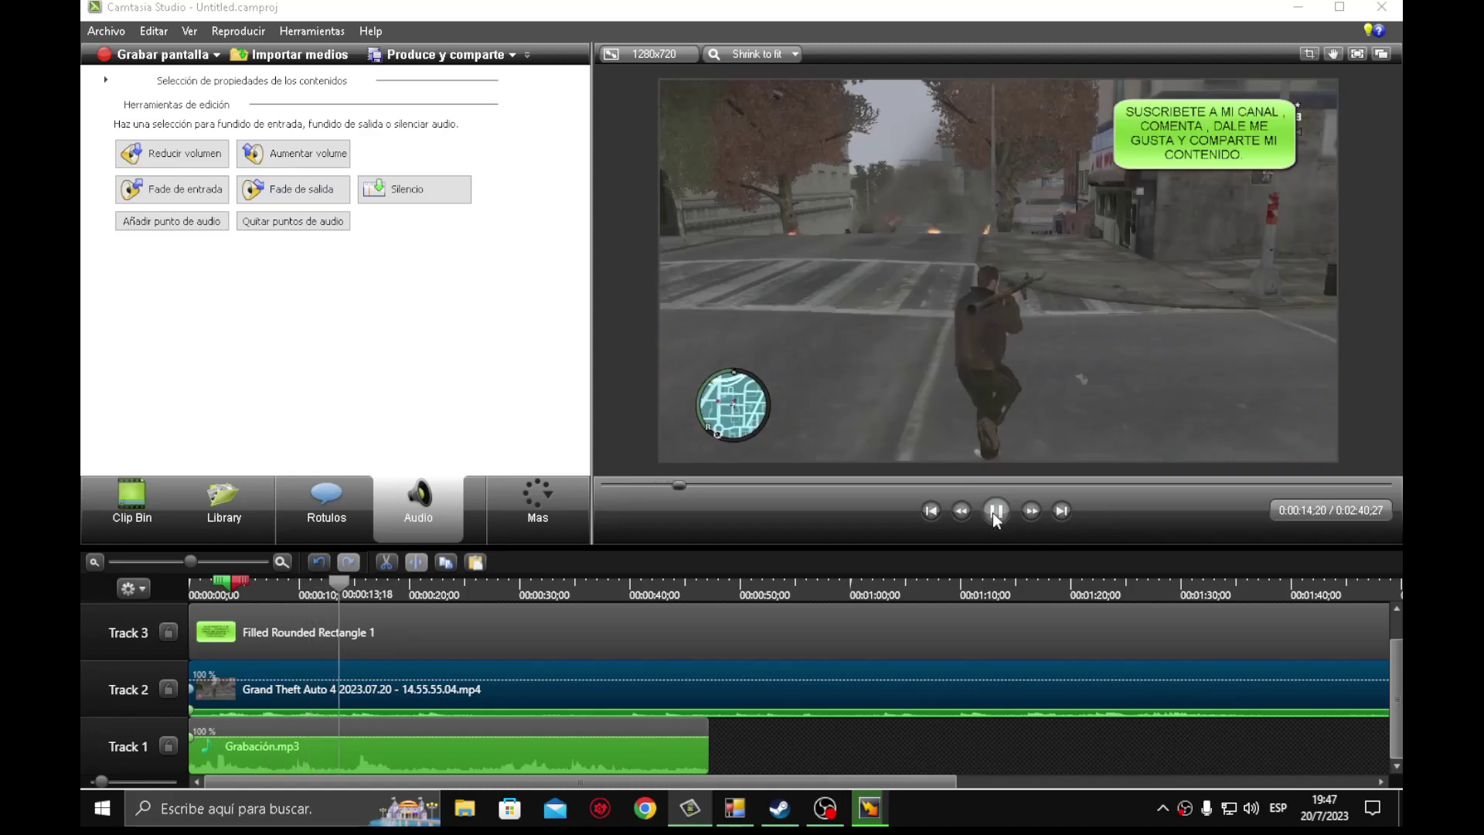
click(995, 514)
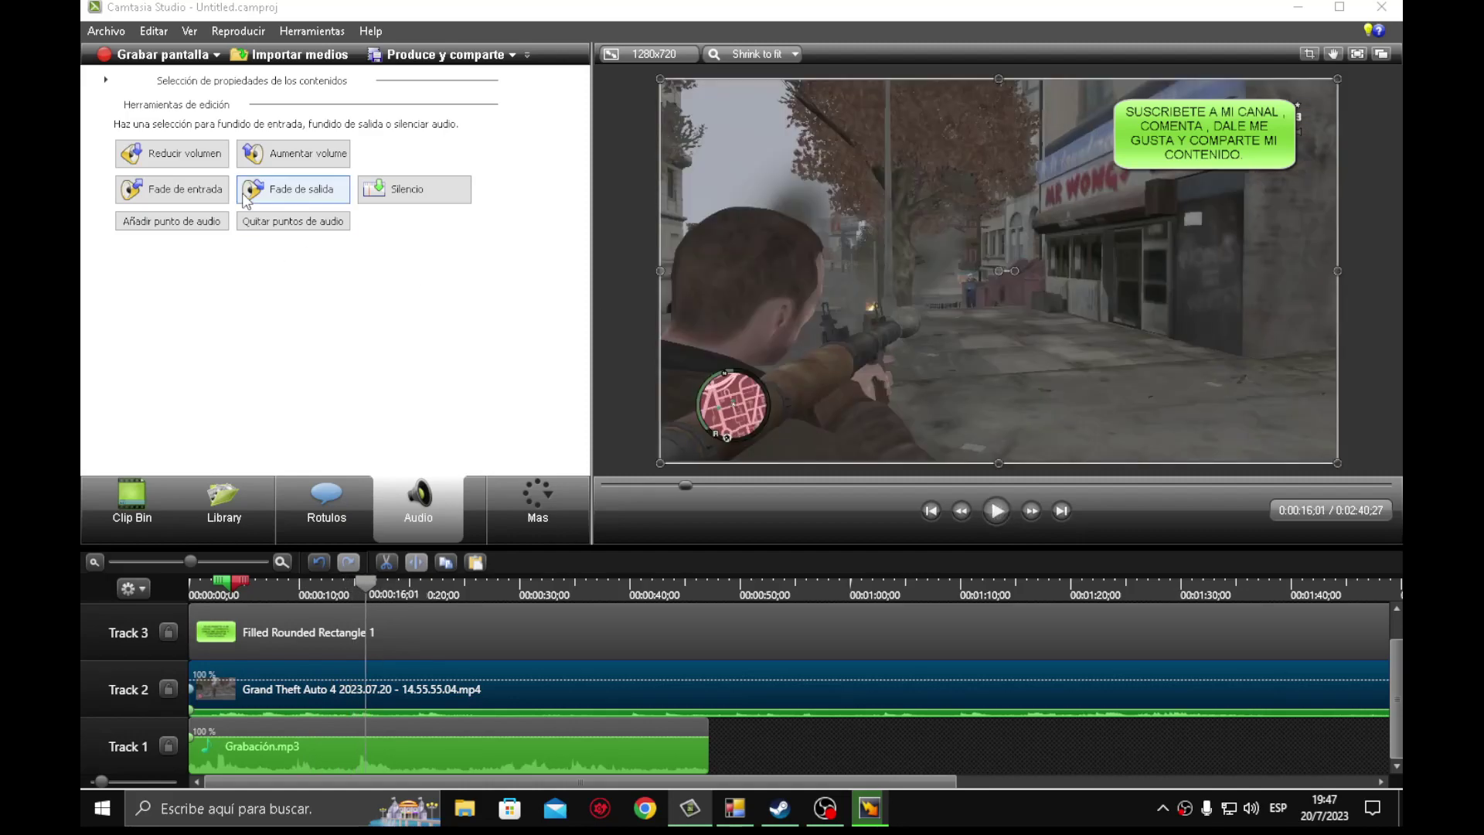
click(293, 153)
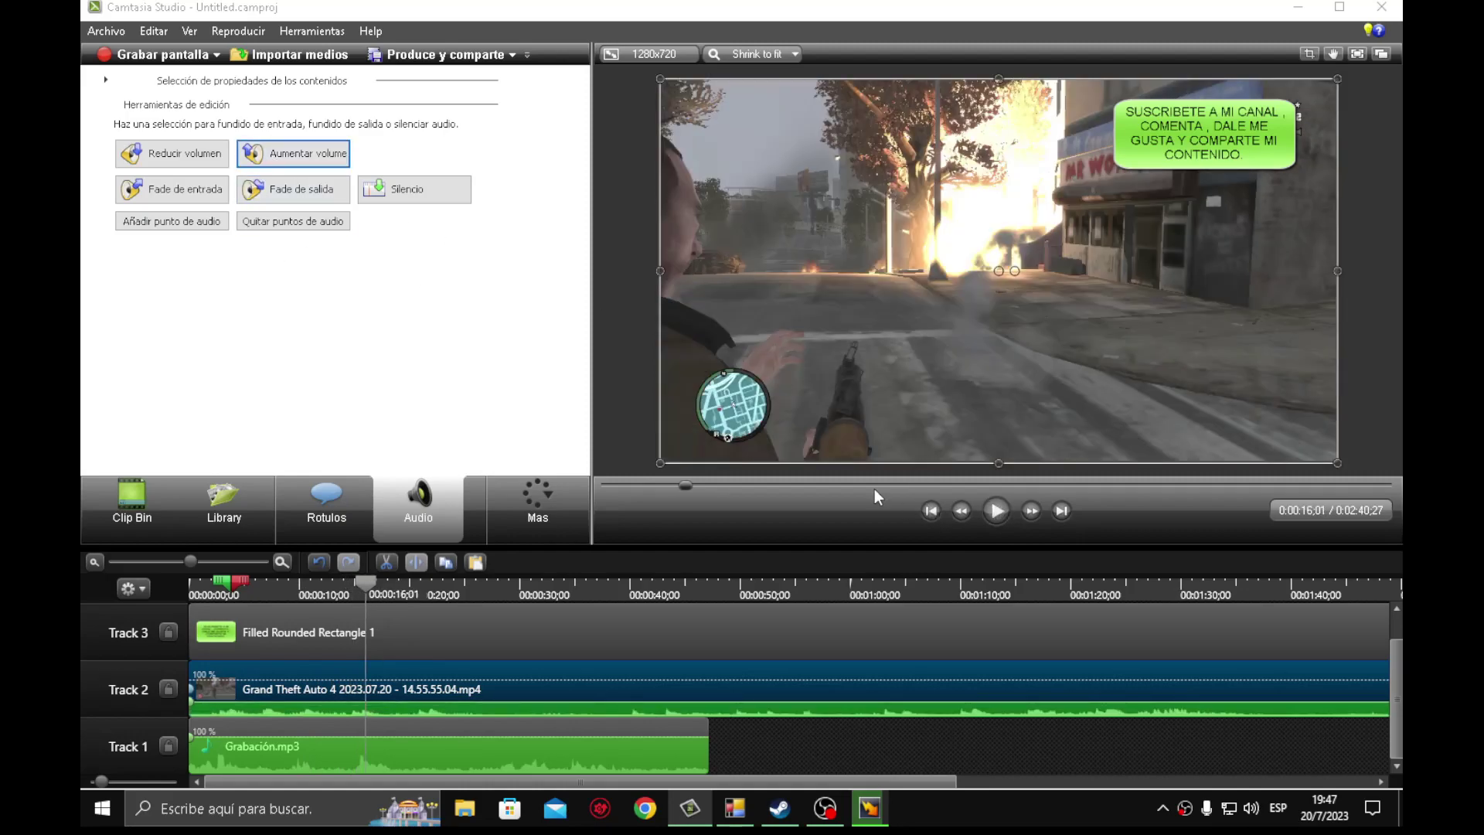
click(141, 158)
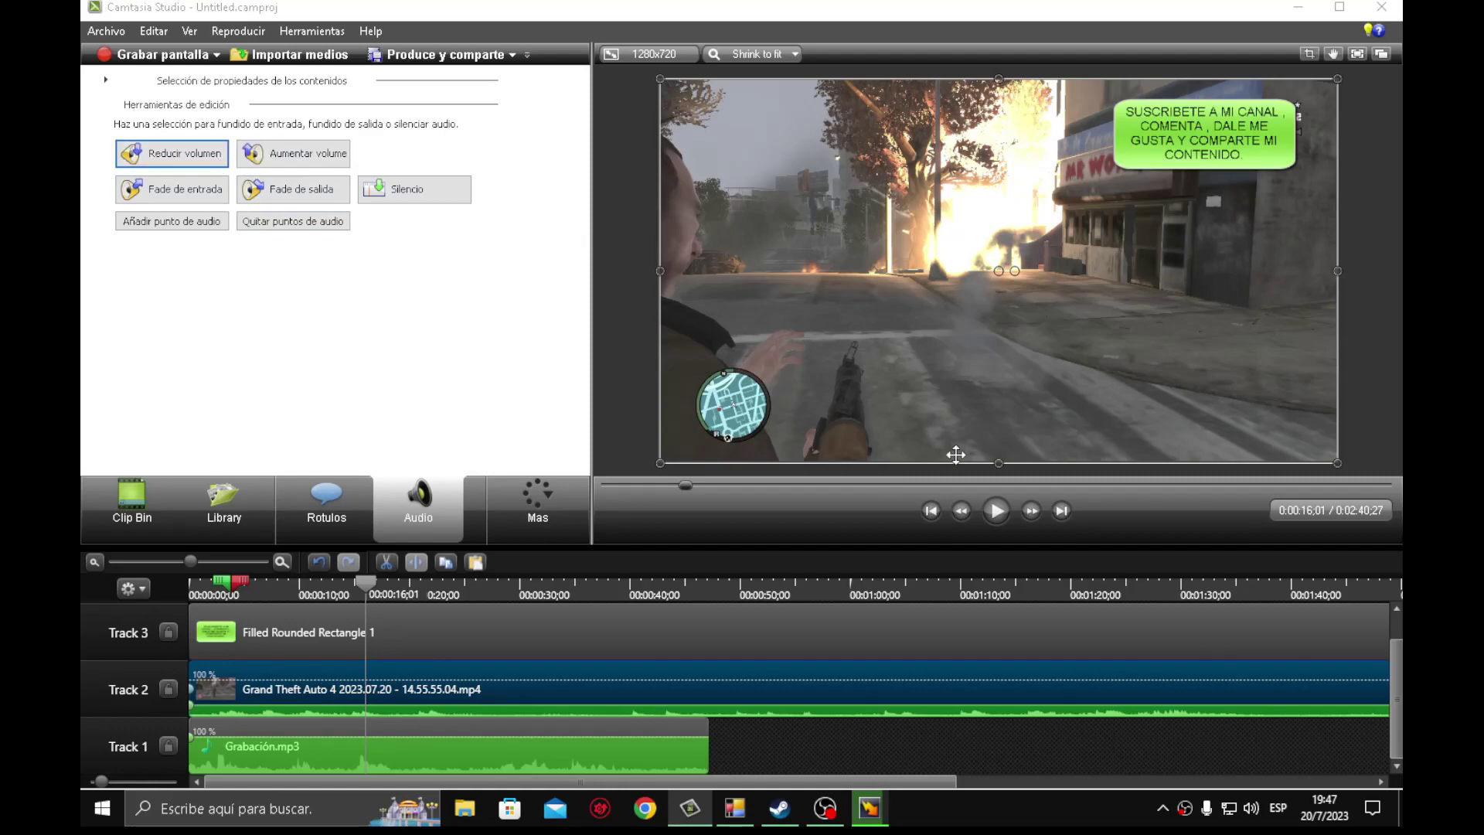
click(986, 520)
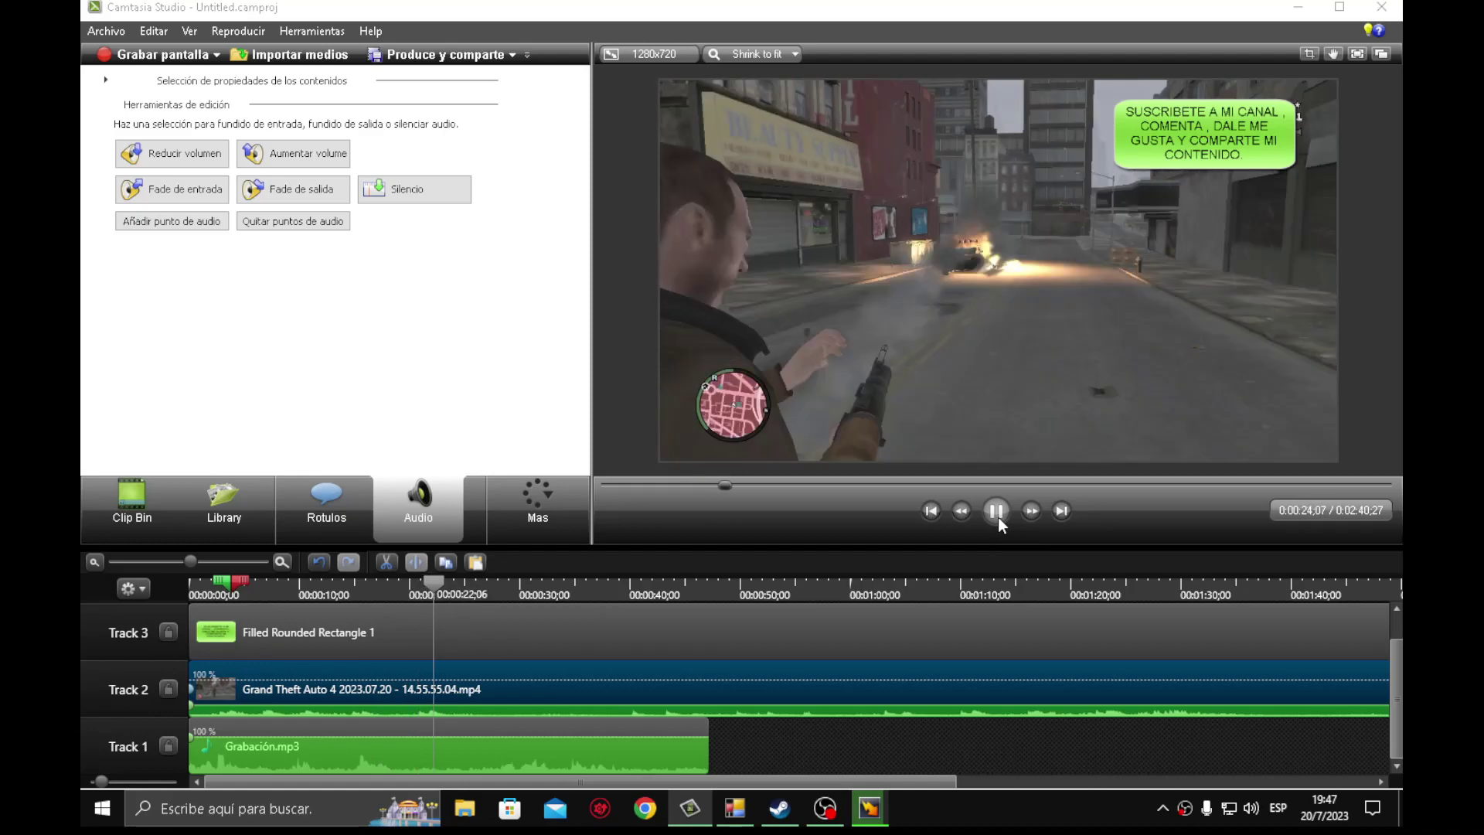
click(997, 511)
click(185, 158)
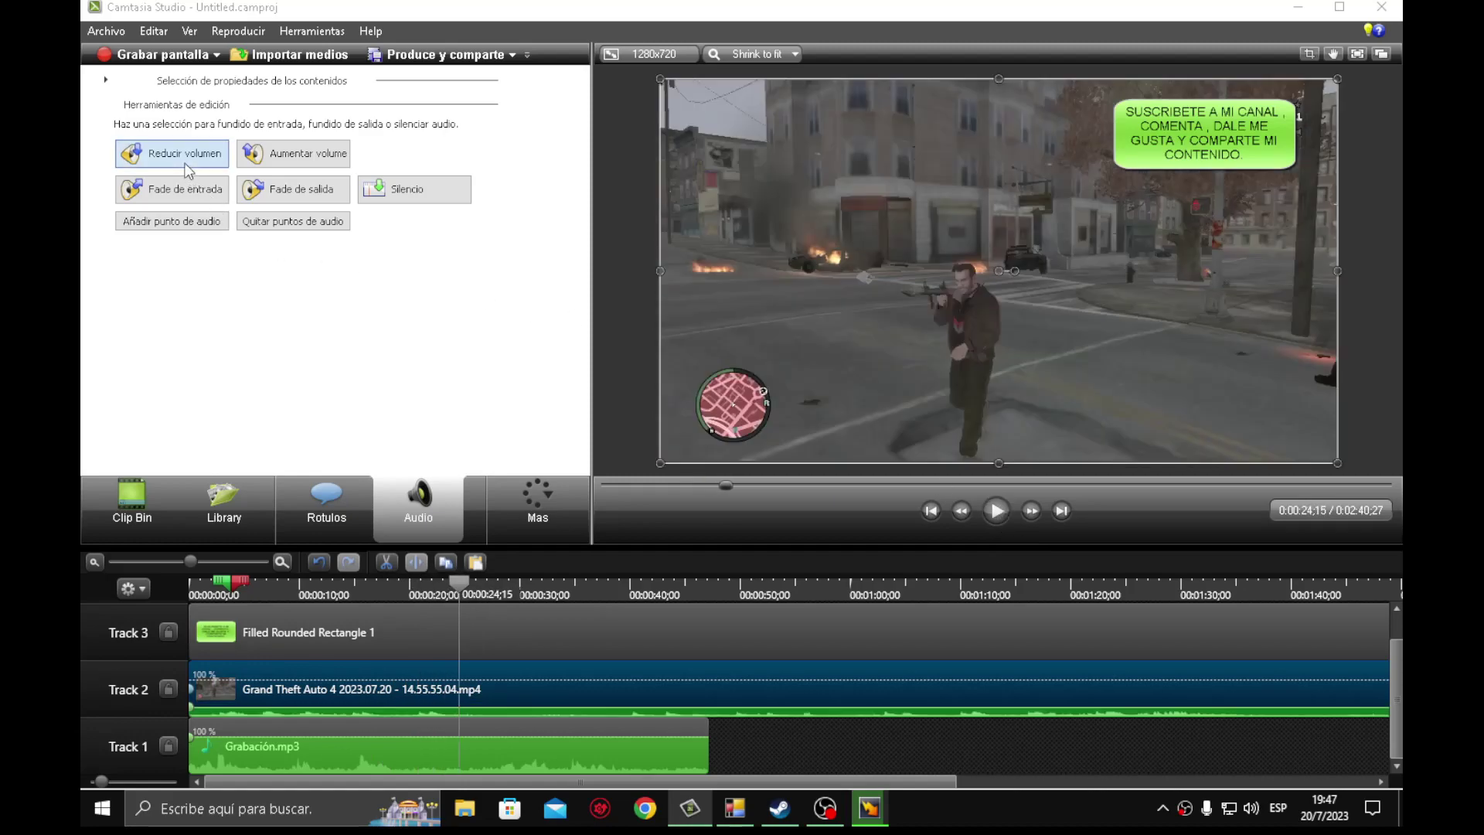
Step: Reduce the volume of Grabación.mp3 on Track 1 and play the project from the beginning to check the audio balance
click(423, 746)
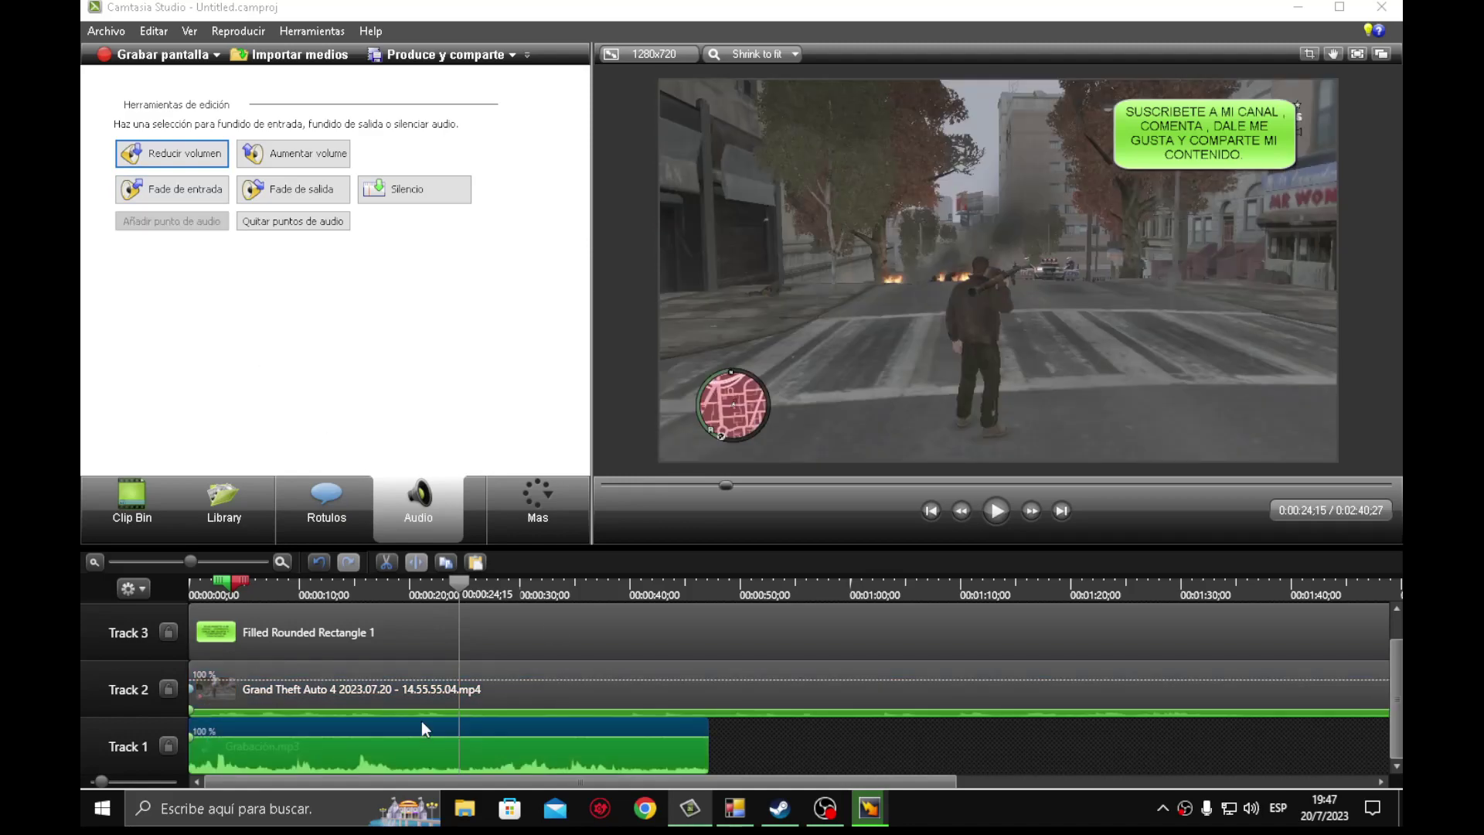
click(210, 157)
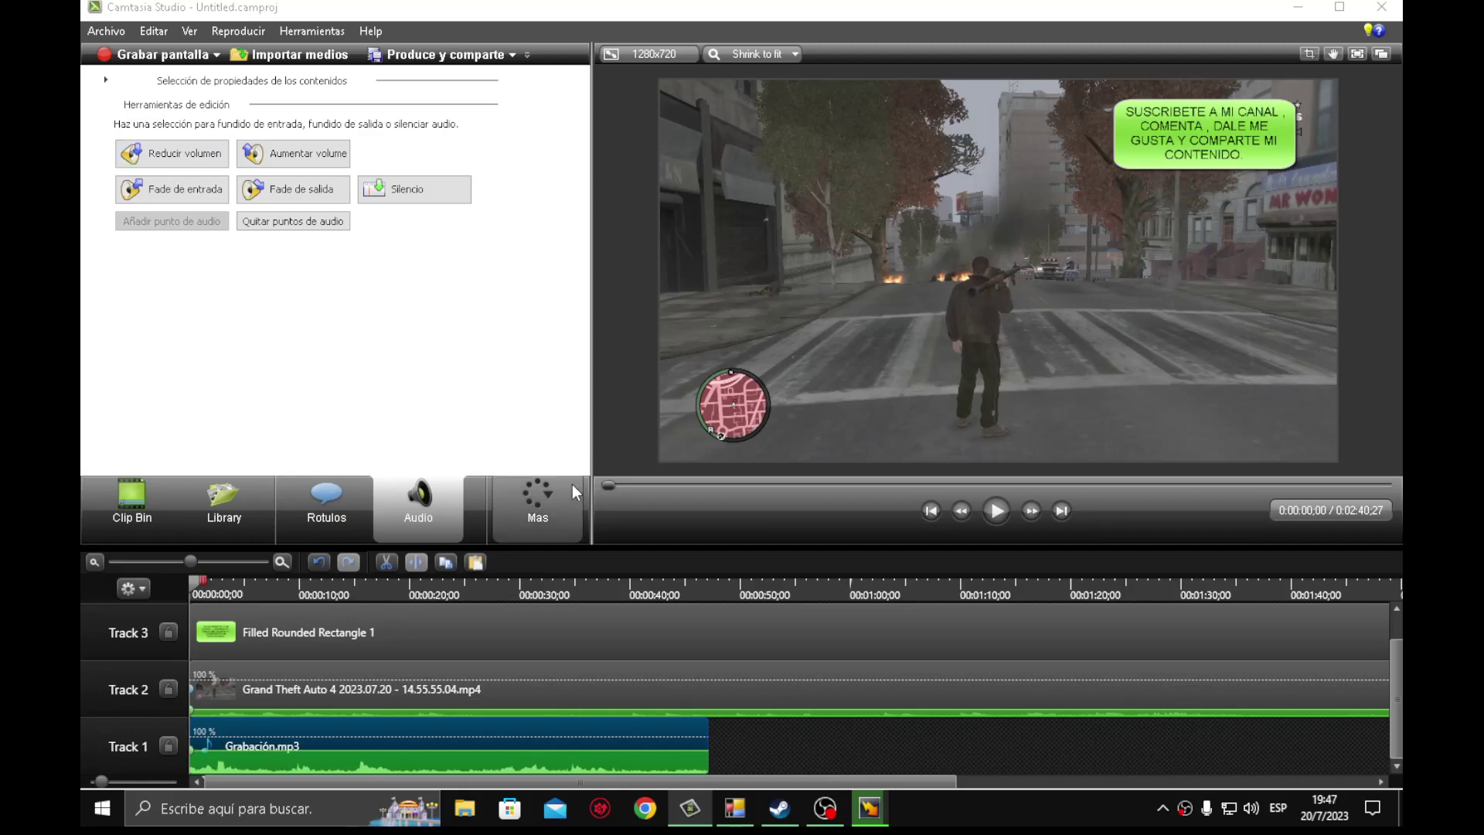
click(993, 512)
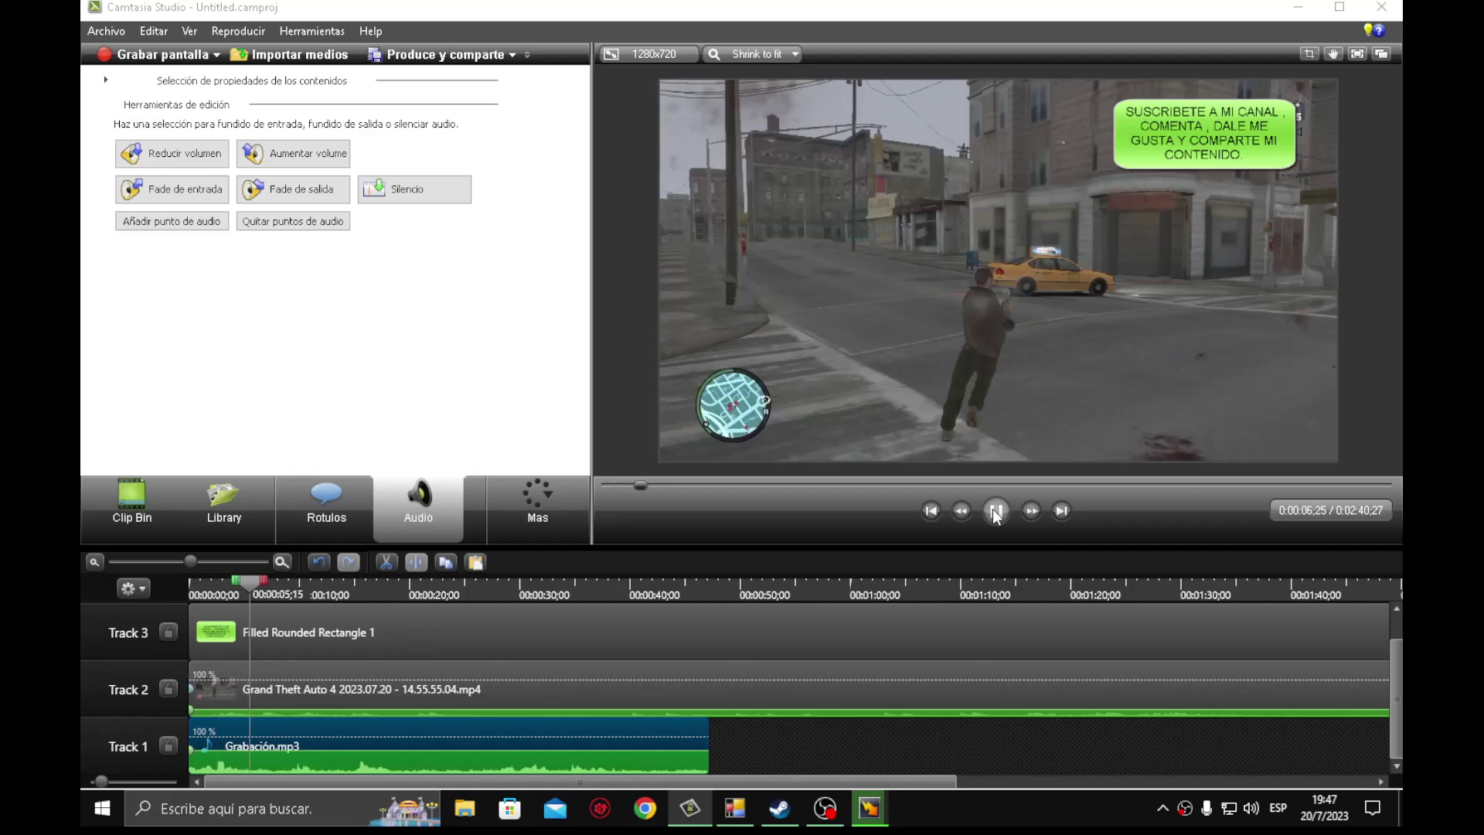
click(996, 512)
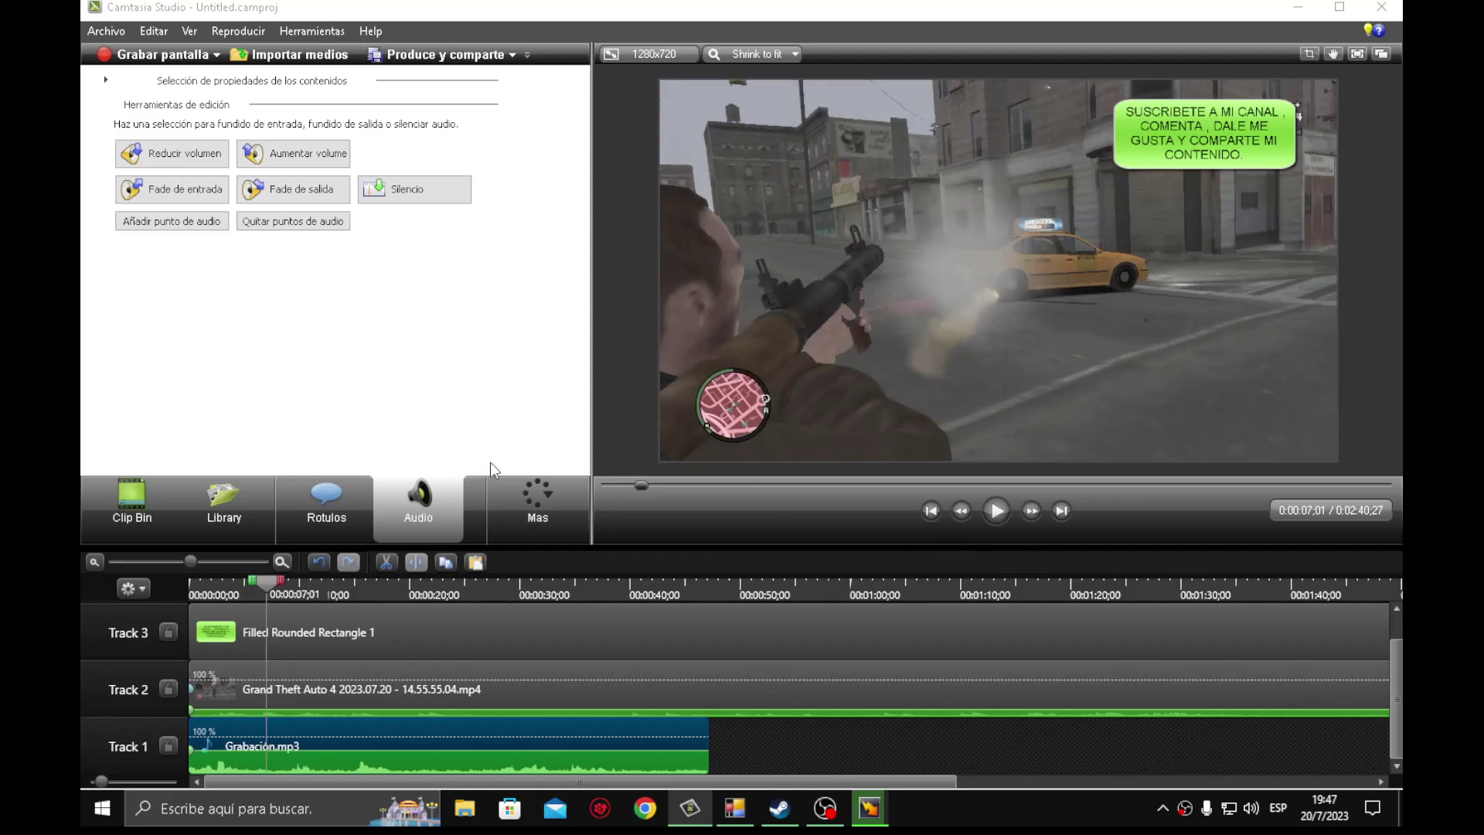
click(996, 511)
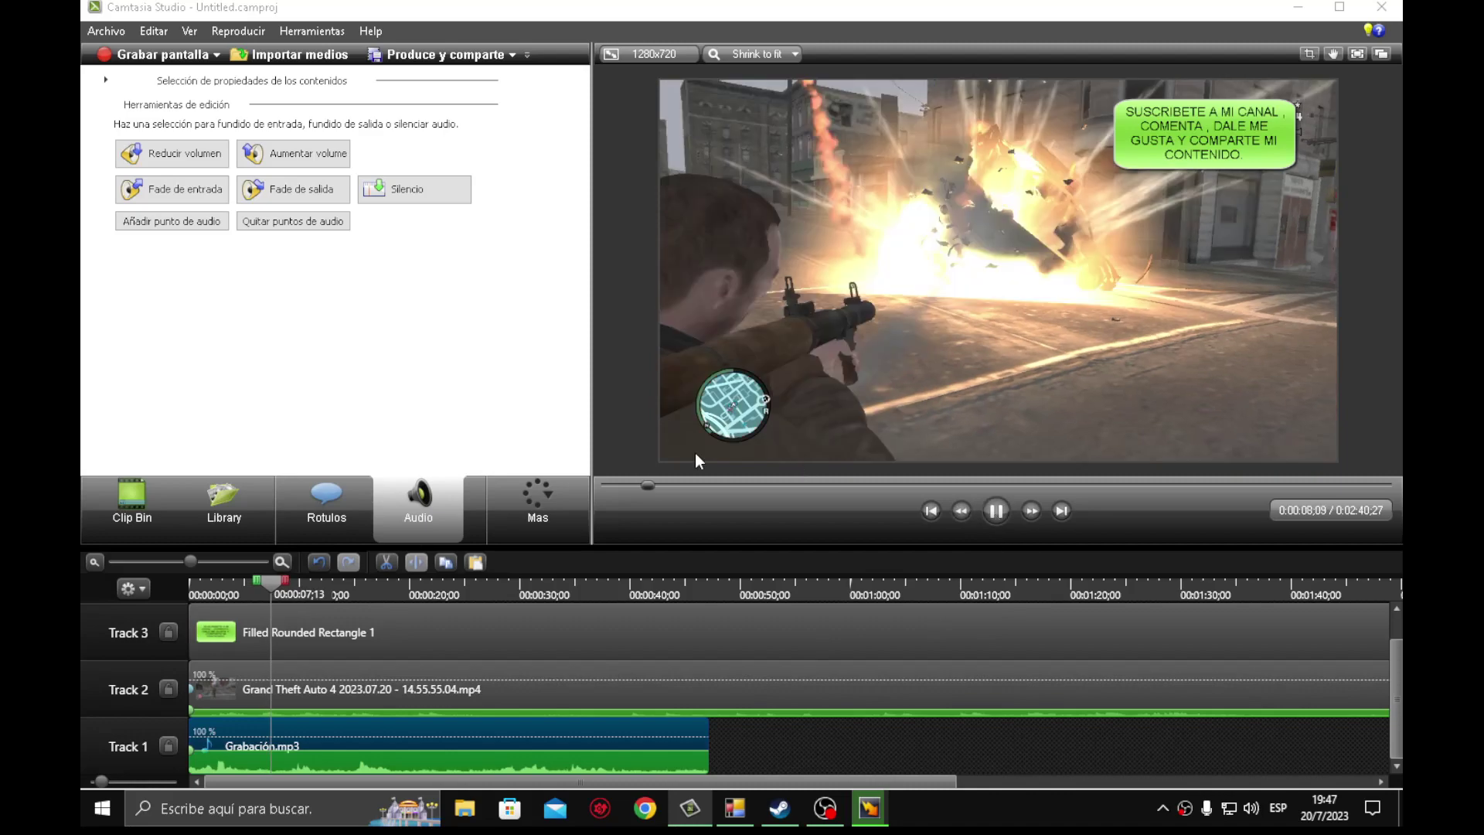
click(1006, 515)
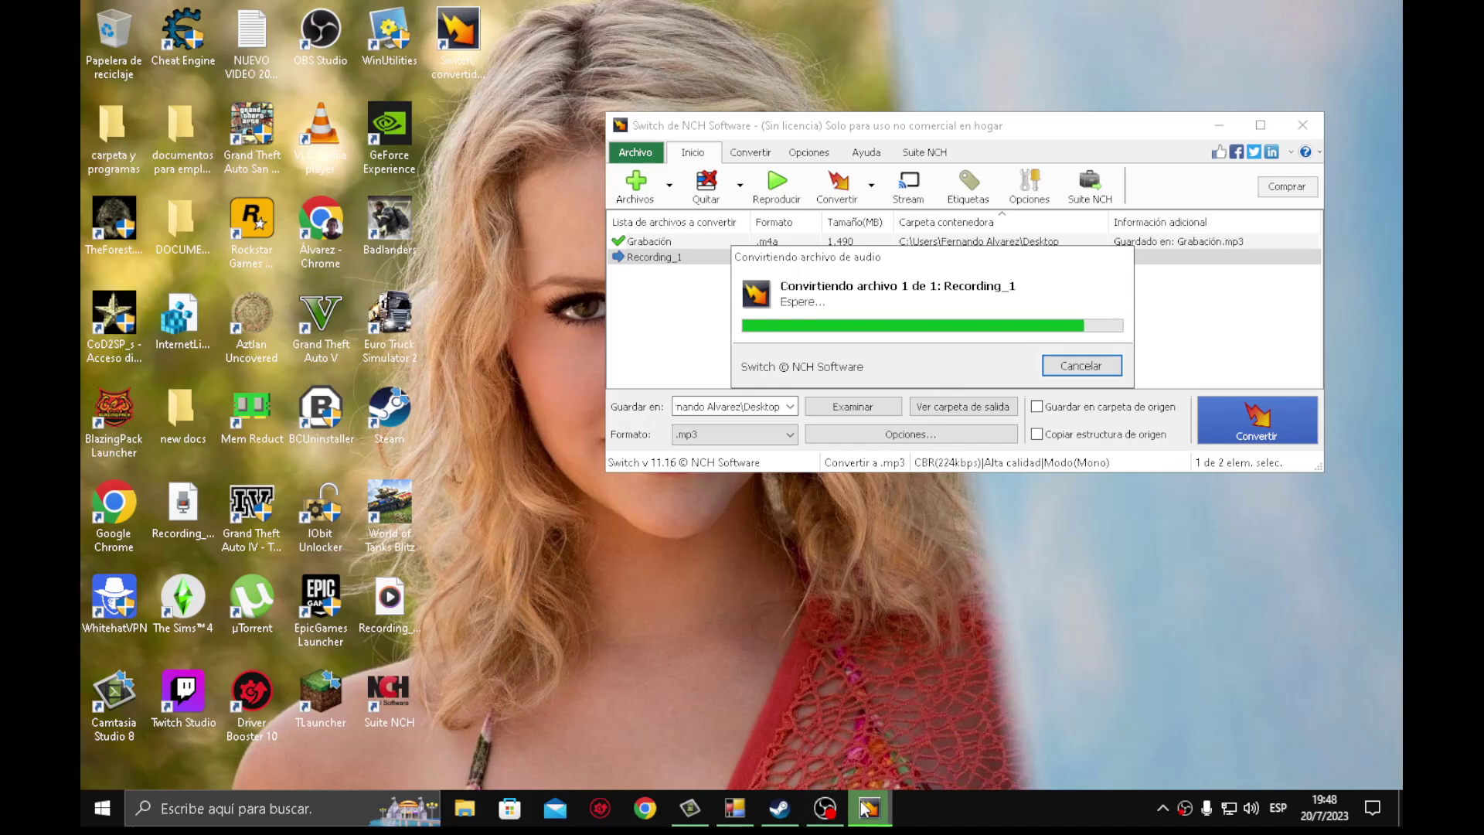
Step: Switch to OBS and look through the Mic/Aux channels in its audio mixer
click(825, 808)
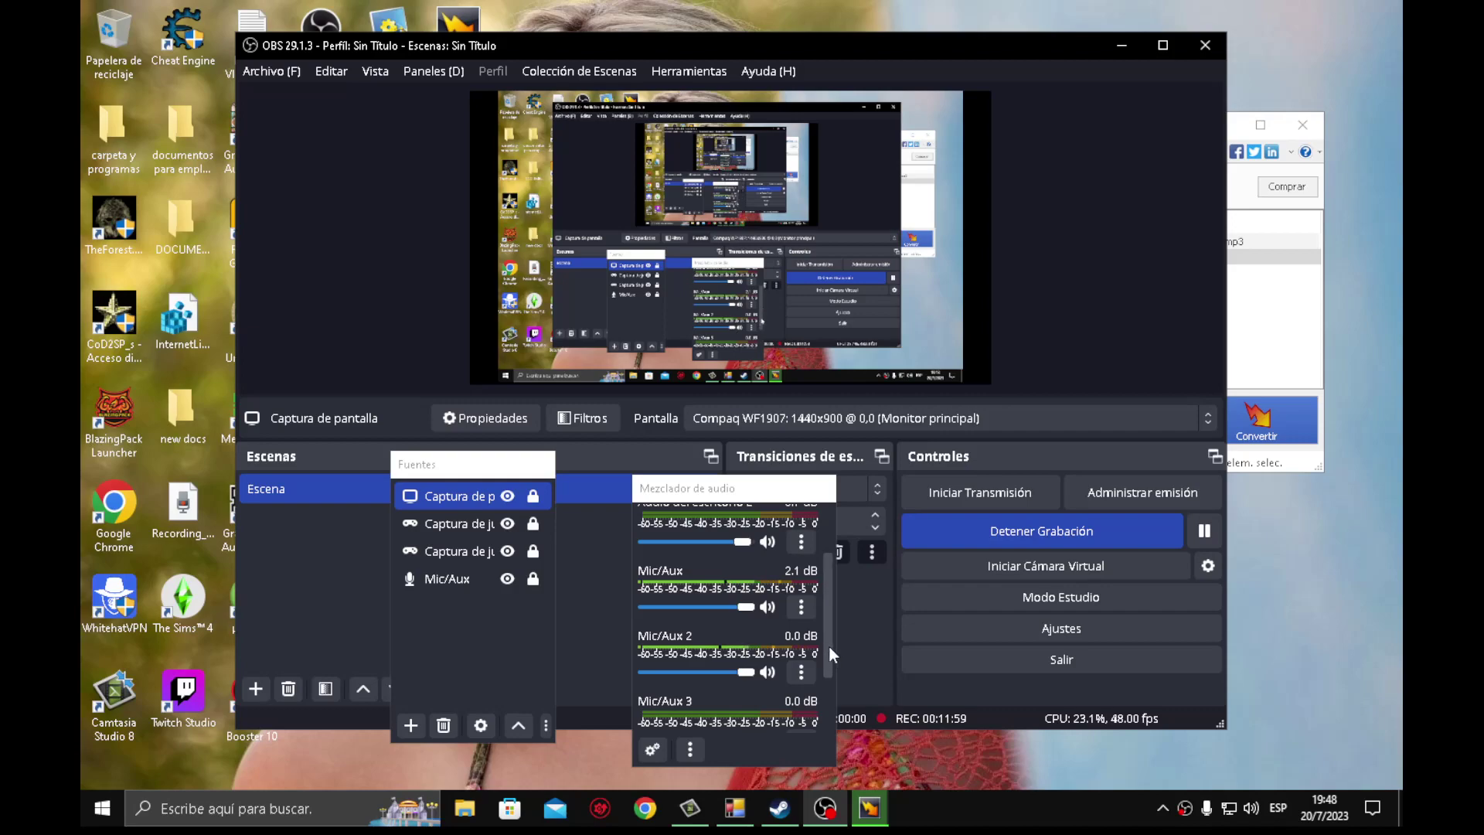
drag(828, 644, 821, 721)
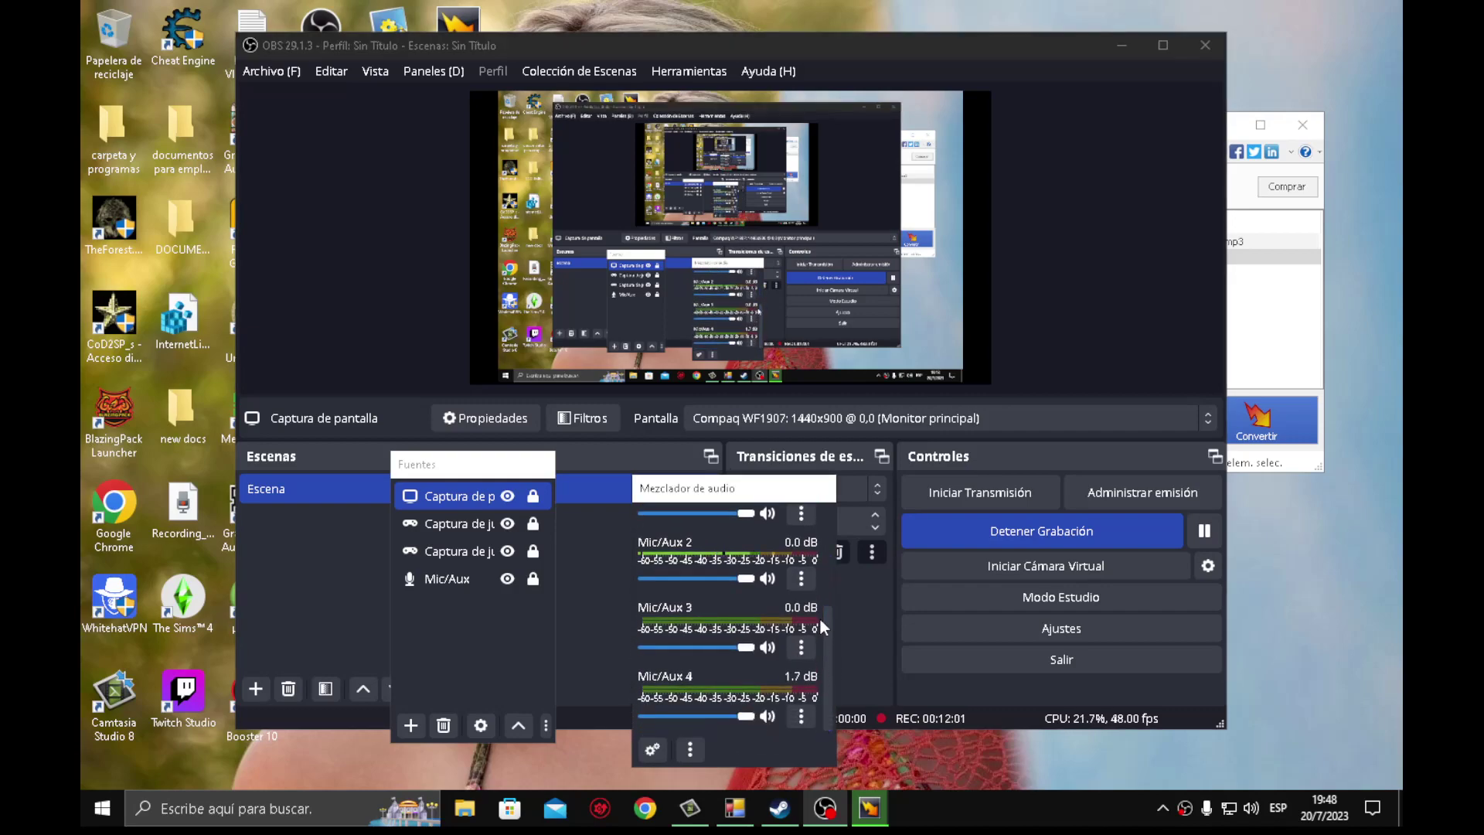
drag(828, 629, 836, 601)
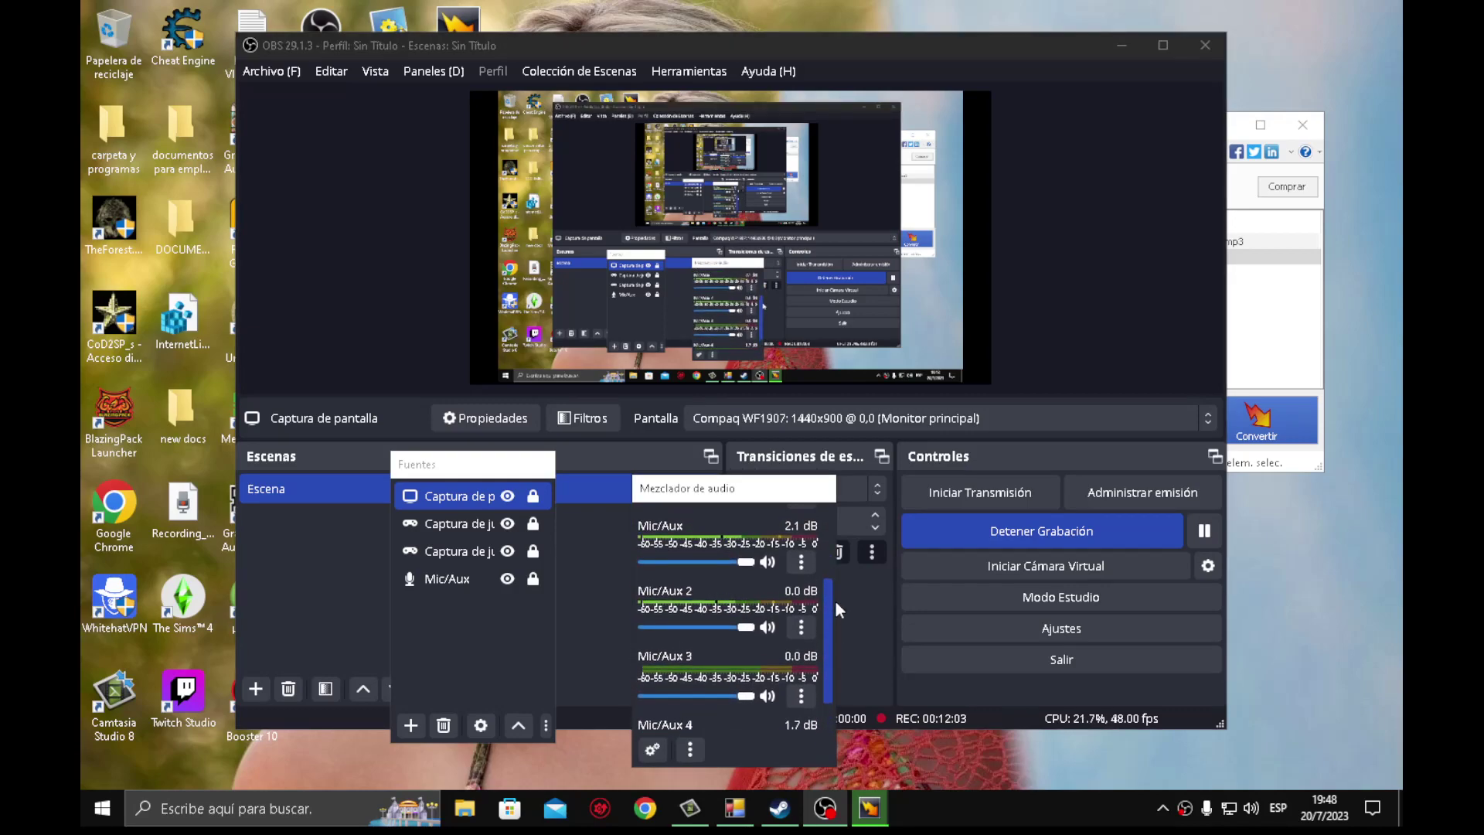